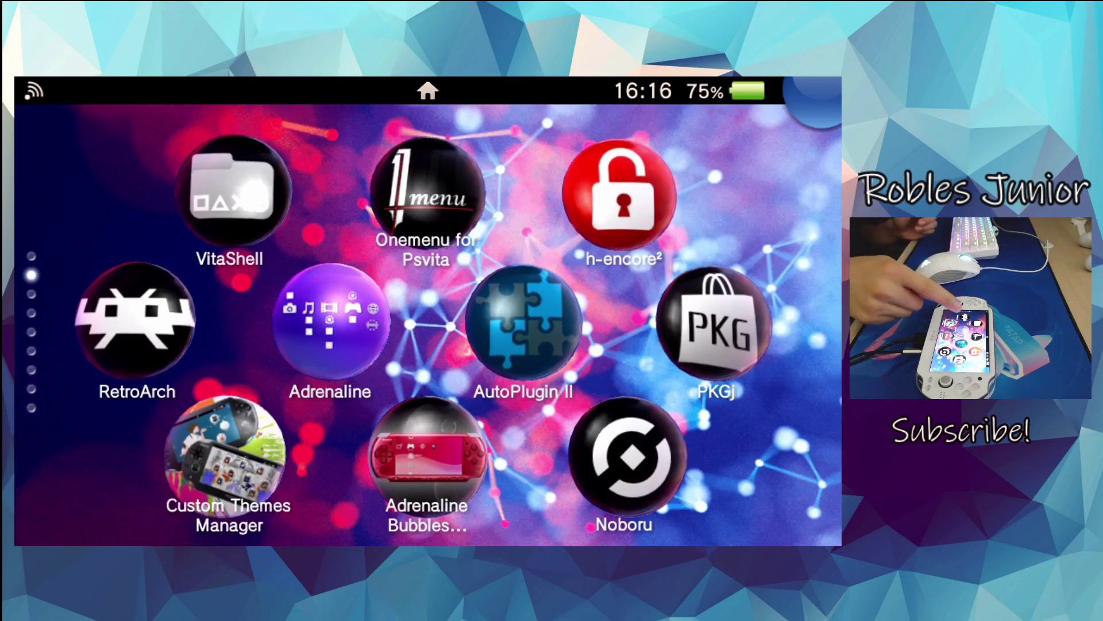
- Open the 6.61 Adrenaline LiveArea page from its bubble on the Vita home screen
{"action": "left_click", "coordinate": [330, 322]}
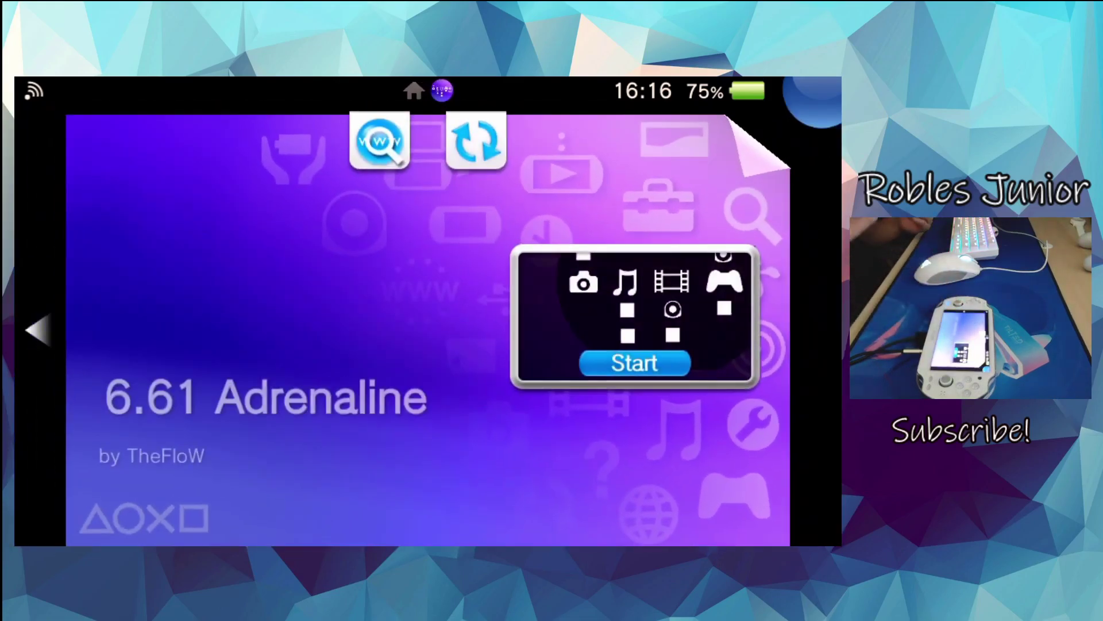
- Start Adrenaline's PSP XMB and browse Settings, Network, Video and Music, ending on Game
{"action": "left_click", "coordinate": [635, 363]}
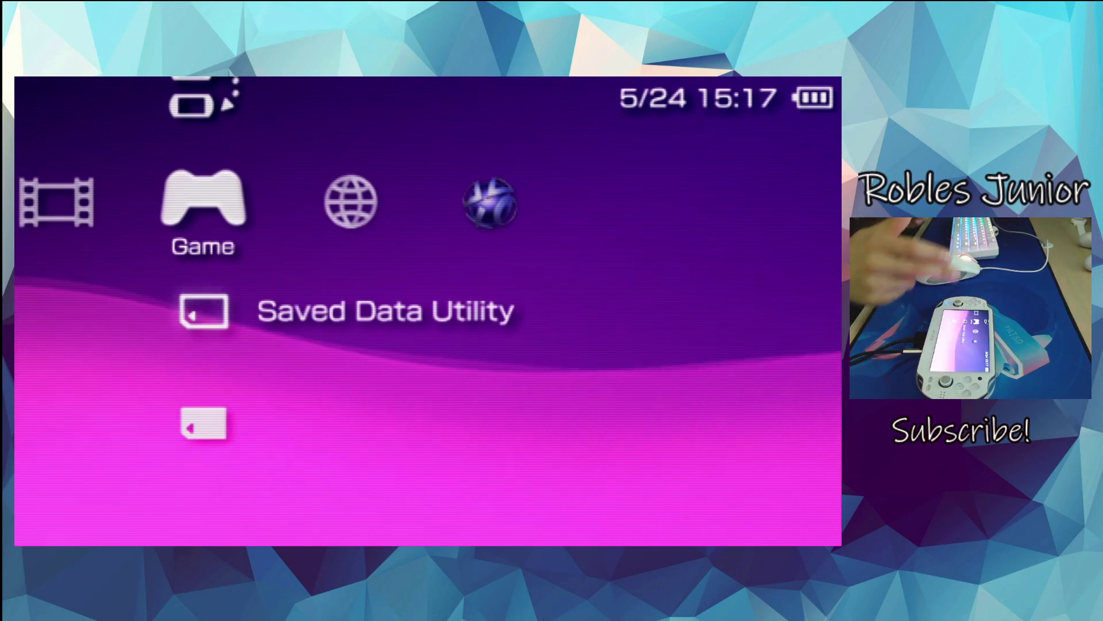
{"action": "key", "text": "Left"}
{"action": "key", "text": "Left"}
{"action": "key", "text": "Left"}
{"action": "key", "text": "Left"}
{"action": "key", "text": "Left"}
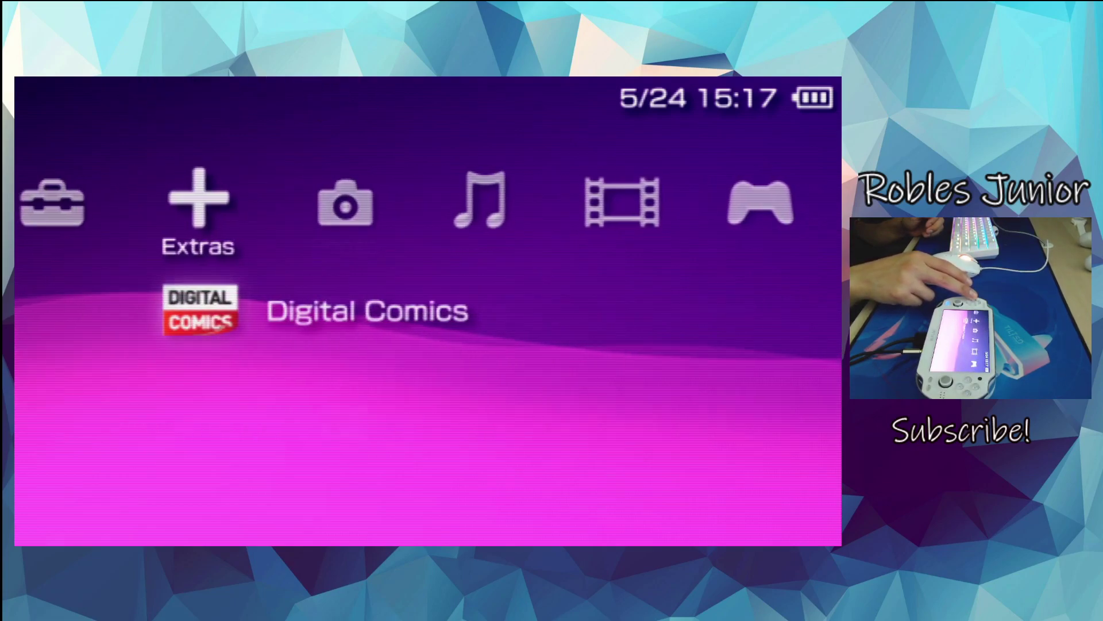
{"action": "key", "text": "Right"}
{"action": "key", "text": "Right"}
{"action": "key", "text": "Right"}
{"action": "key", "text": "Right"}
{"action": "key", "text": "Right"}
{"action": "key", "text": "Right"}
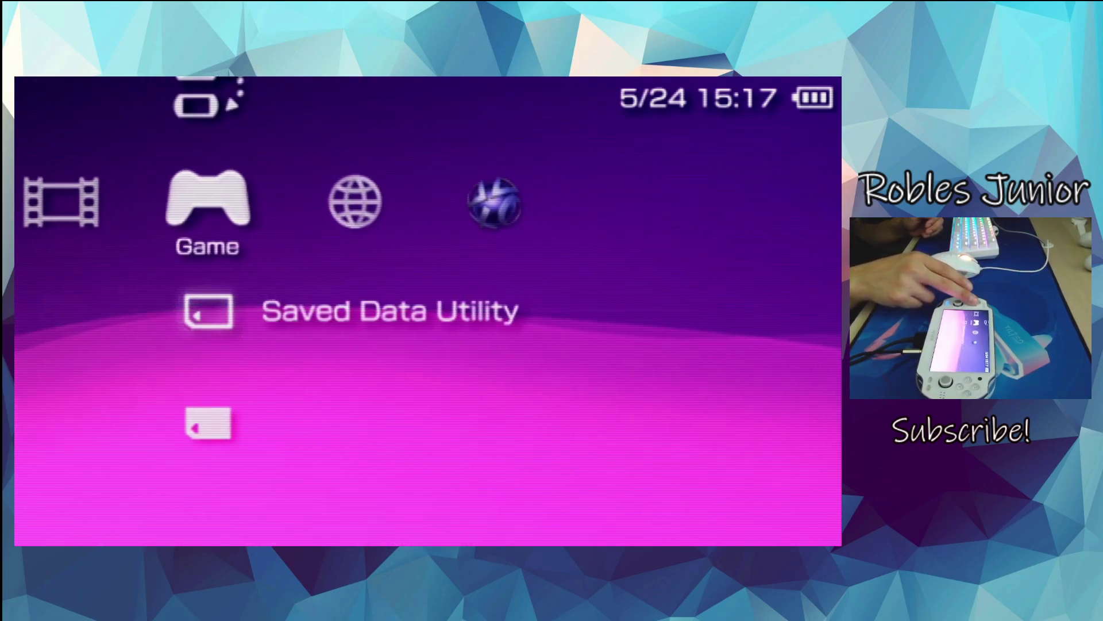
{"action": "key", "text": "Right"}
{"action": "key", "text": "Left"}
{"action": "key", "text": "Left"}
{"action": "key", "text": "Left"}
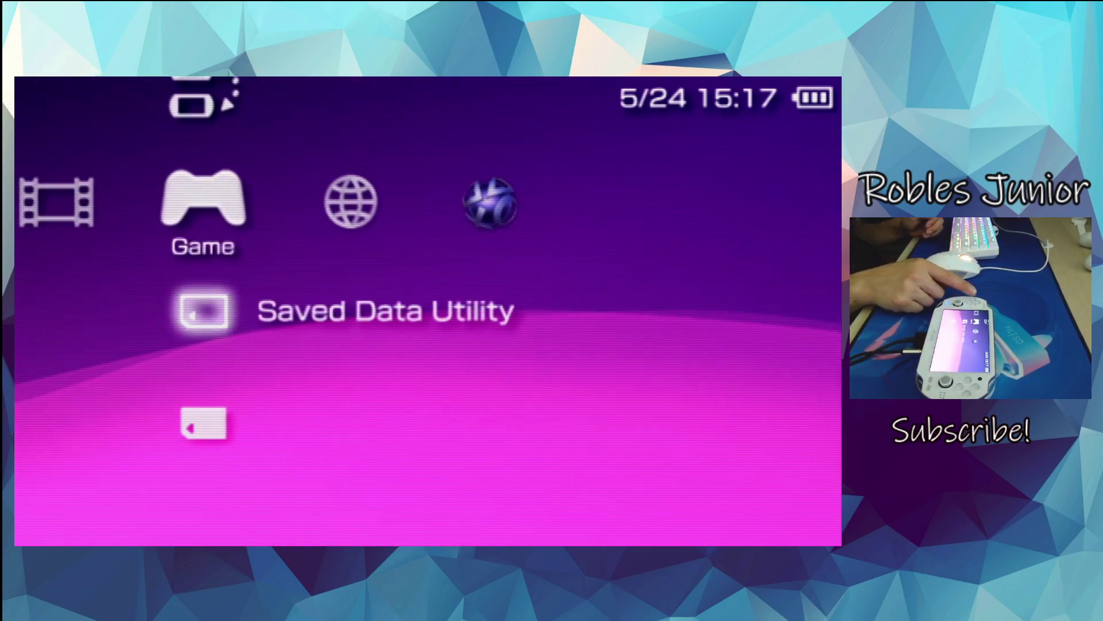
{"action": "key", "text": "Left"}
{"action": "key", "text": "Left"}
{"action": "key", "text": "Left"}
{"action": "key", "text": "Left"}
{"action": "key", "text": "Down"}
{"action": "key", "text": "Right"}
{"action": "key", "text": "Right"}
{"action": "key", "text": "Right"}
{"action": "key", "text": "Right"}
{"action": "key", "text": "Right"}
{"action": "key", "text": "Right"}
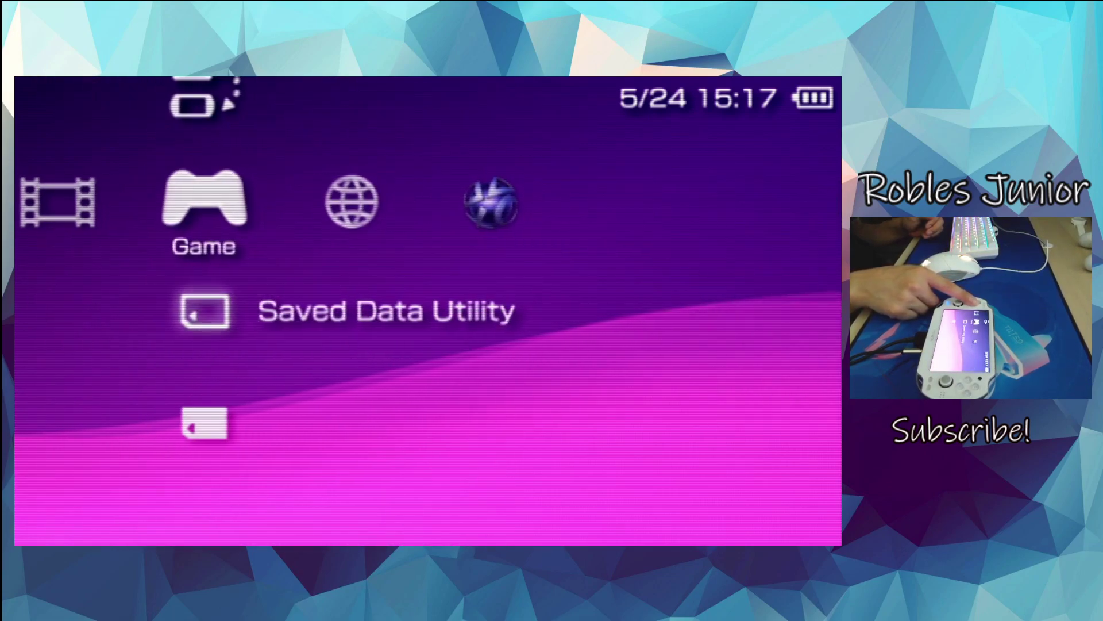
{"action": "key", "text": "Left"}
{"action": "key", "text": "Left"}
{"action": "key", "text": "Left"}
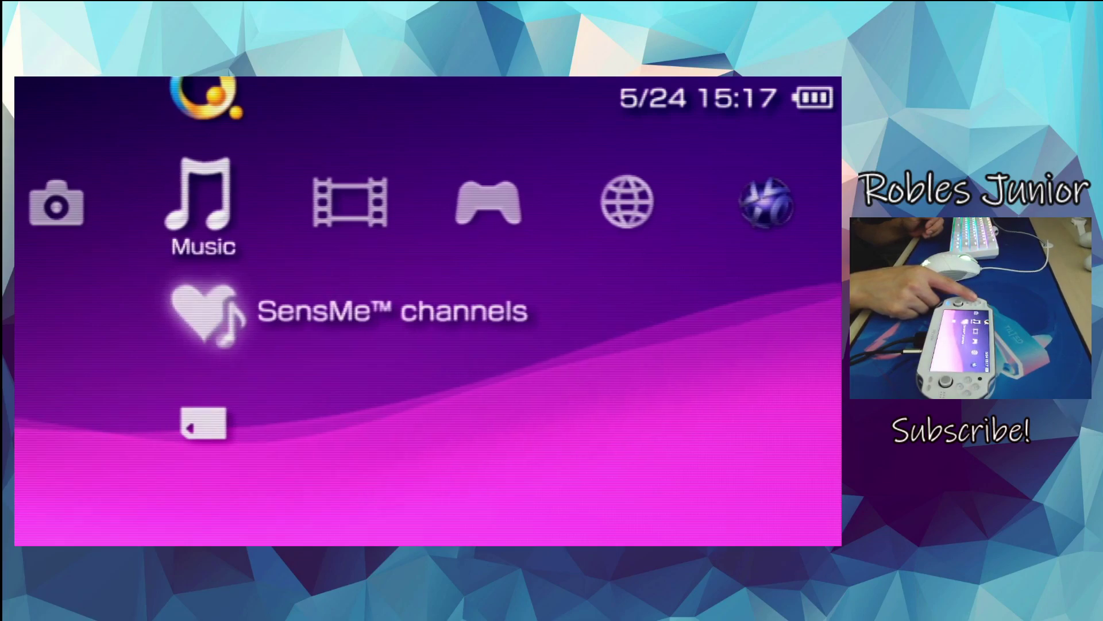
{"action": "key", "text": "Left"}
{"action": "key", "text": "Left"}
{"action": "key", "text": "Right"}
{"action": "key", "text": "Right"}
{"action": "key", "text": "Right"}
{"action": "key", "text": "Right"}
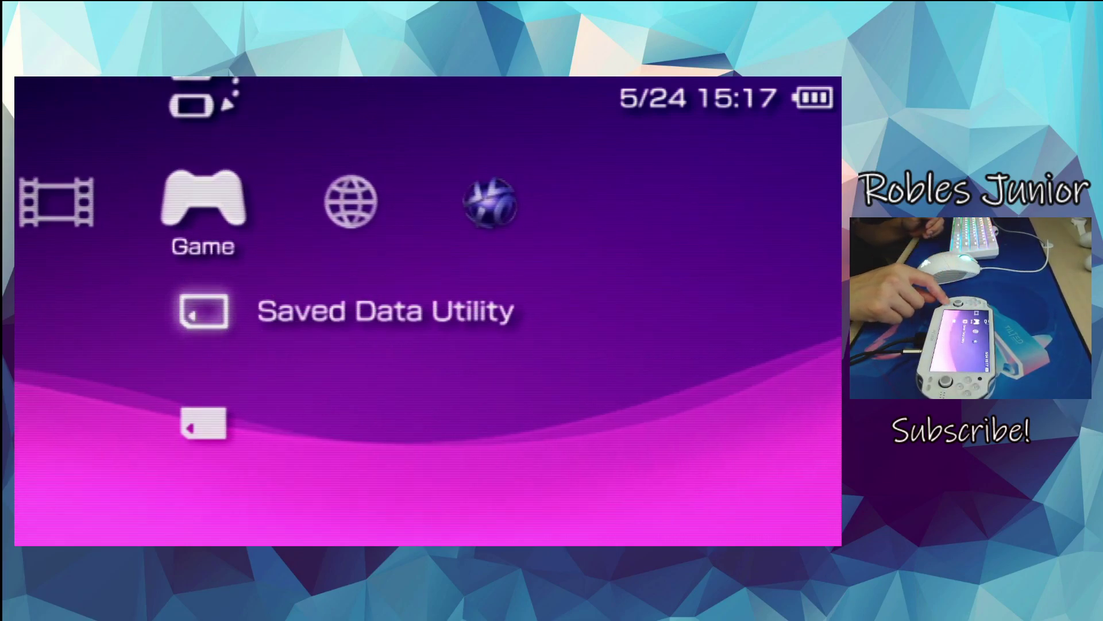
- Exit the PSP emulator with Exit PspEmu Application from the Adrenaline menu
{"action": "key", "text": "Home"}
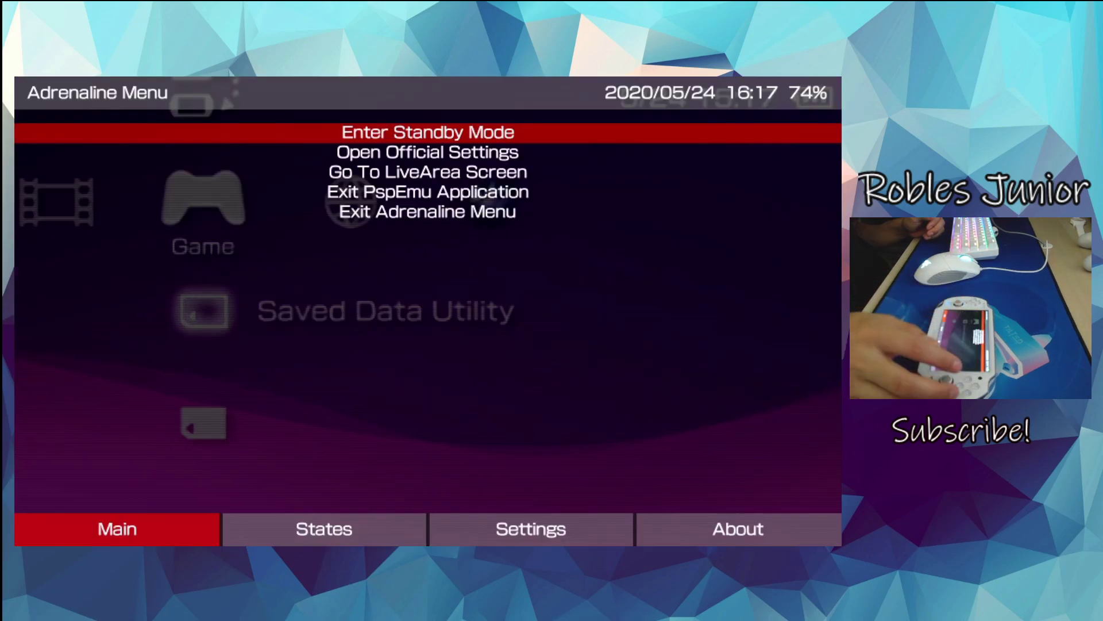
{"action": "key", "text": "Down"}
{"action": "key", "text": "Down"}
{"action": "key", "text": "Down"}
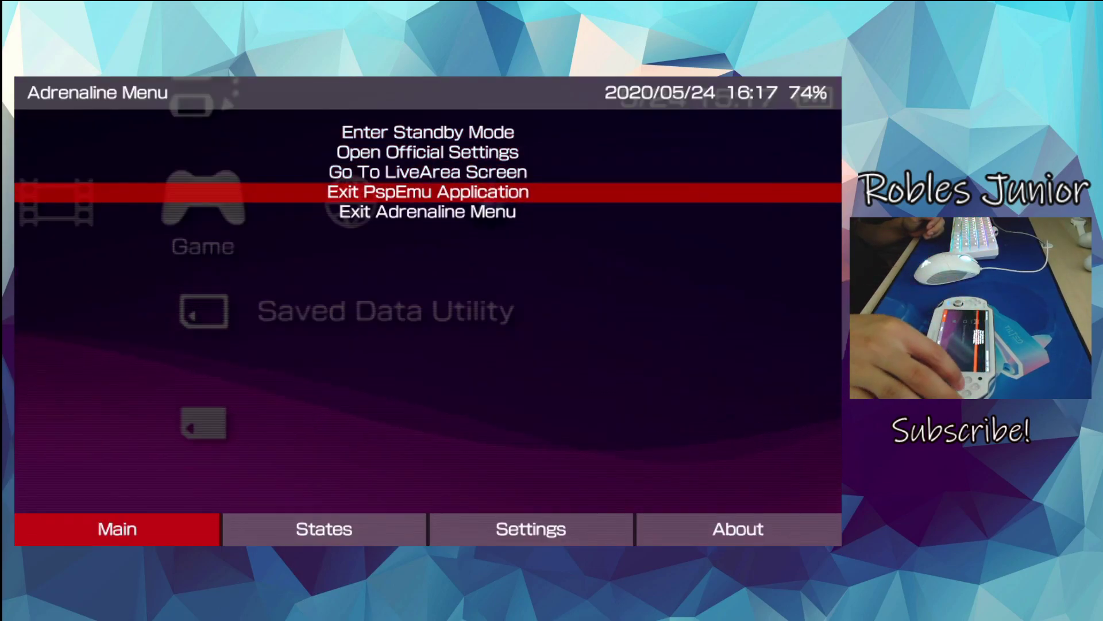
{"action": "key", "text": "Return"}
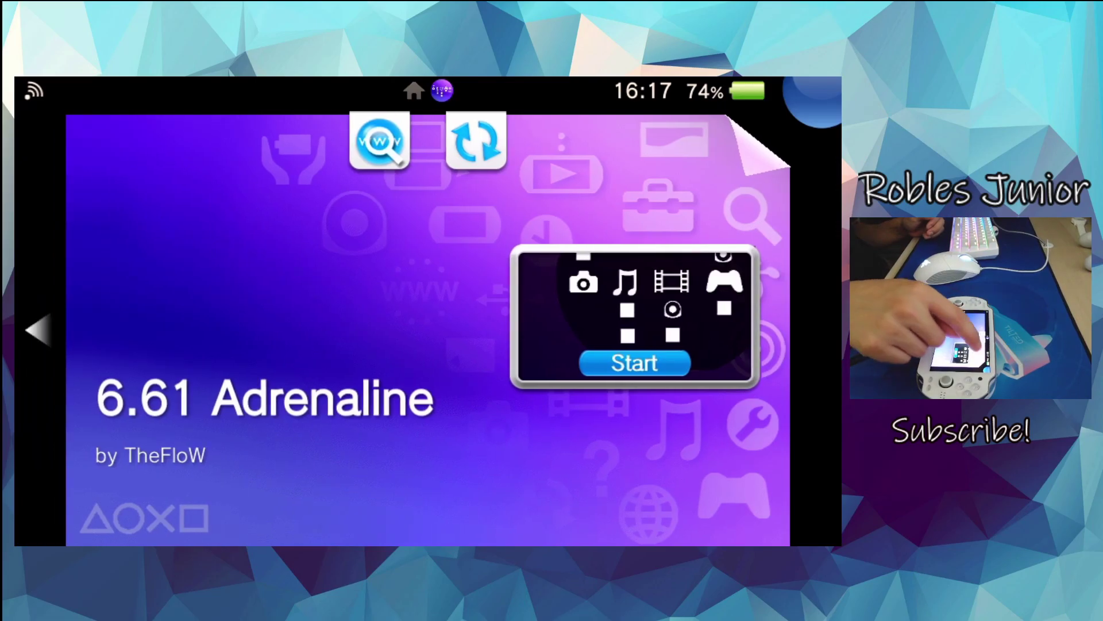
- Close the Adrenaline LiveArea and open VitaShell v2.02's start page
{"action": "left_click_drag", "start_coordinate": [770, 138], "coordinate": [172, 488]}
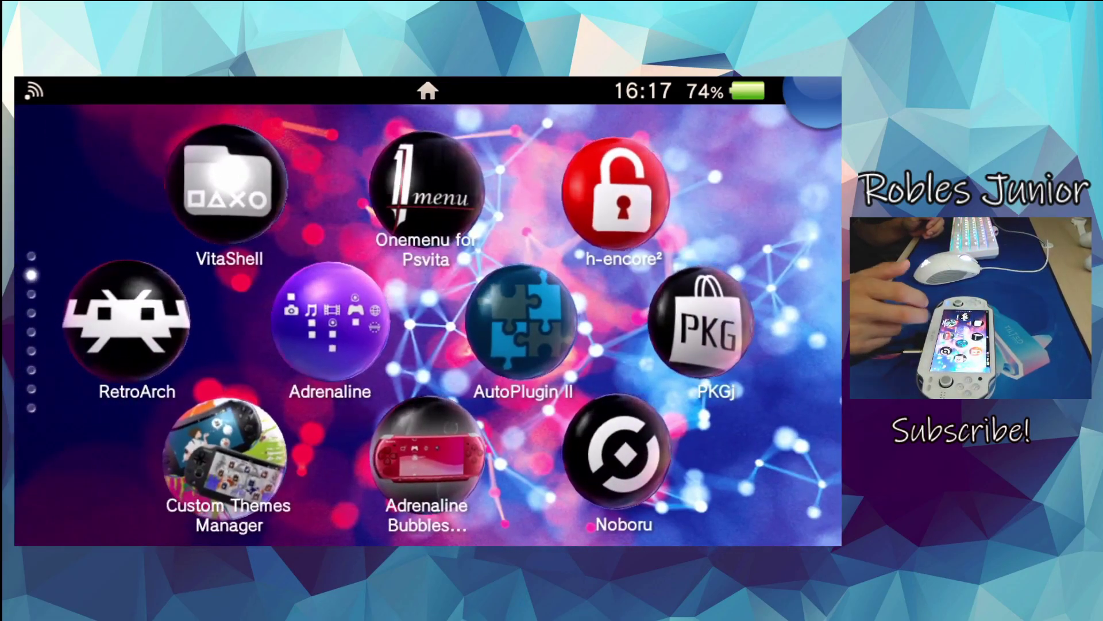
{"action": "scroll", "coordinate": [428, 325], "scroll_direction": "down", "scroll_amount": 5}
{"action": "scroll", "coordinate": [428, 325], "scroll_direction": "up", "scroll_amount": 5}
{"action": "left_click", "coordinate": [234, 192]}
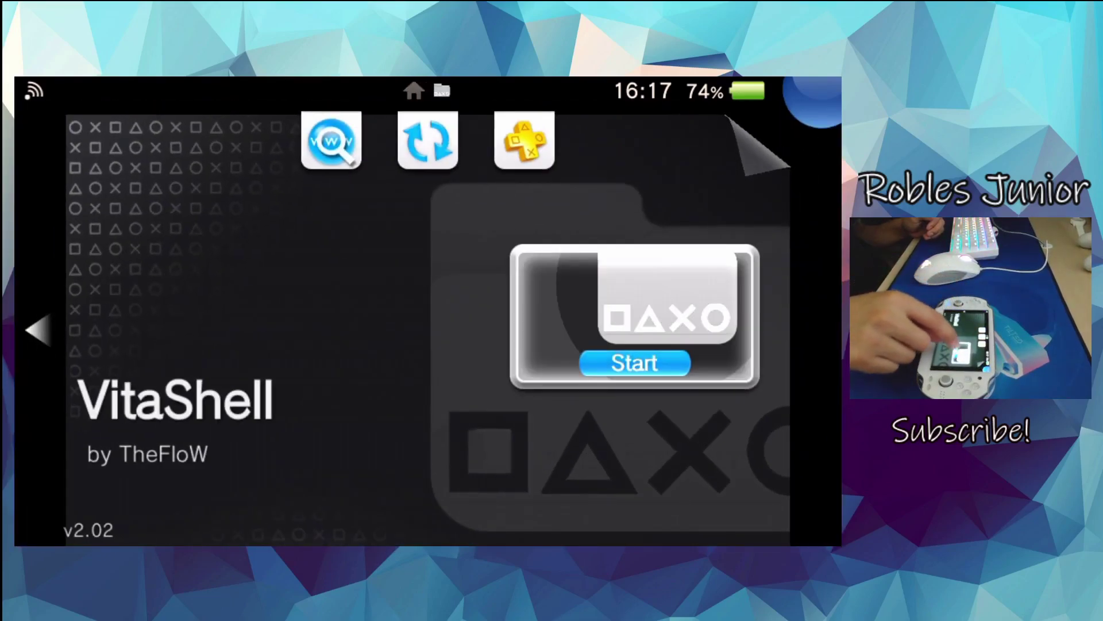
- Launch VitaShell, set the SELECT button to FTP in Main settings, and start the FTP server
{"action": "left_click", "coordinate": [635, 365]}
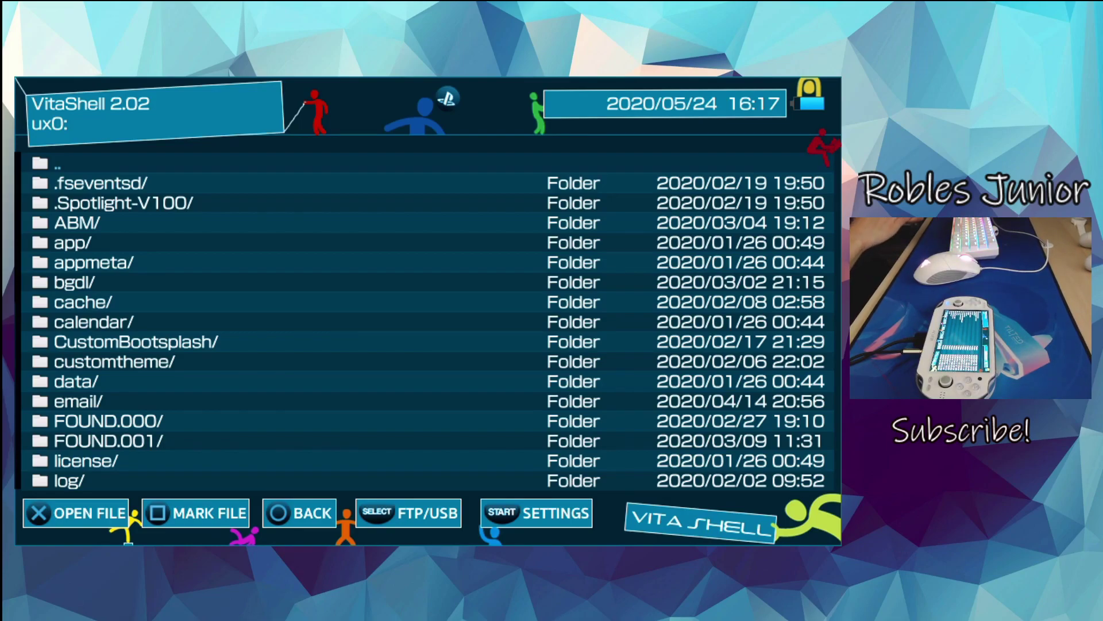
{"action": "key", "text": "Escape"}
{"action": "key", "text": "Return"}
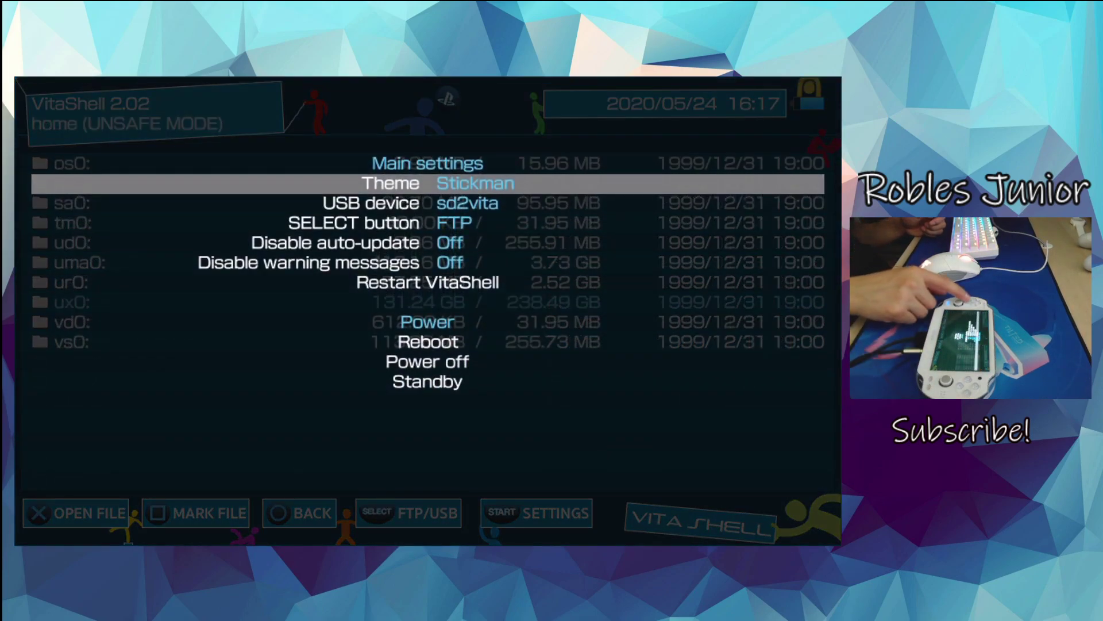
{"action": "key", "text": "Down"}
{"action": "key", "text": "Down"}
{"action": "key", "text": "Down"}
{"action": "key", "text": "Up"}
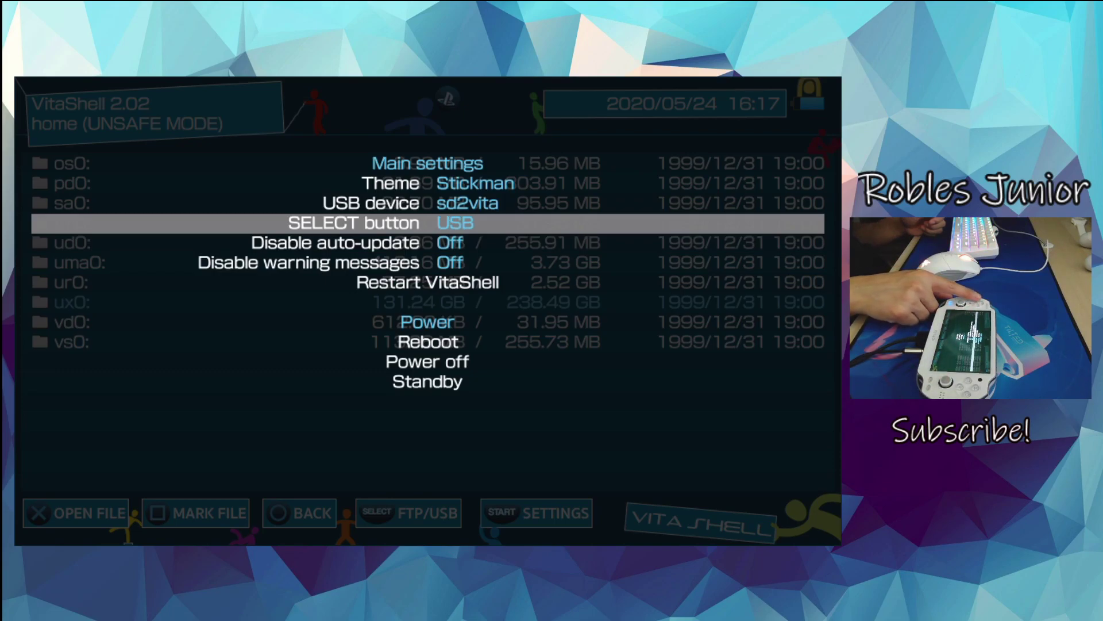
{"action": "key", "text": "Up"}
{"action": "key", "text": "Down"}
{"action": "key", "text": "Return"}
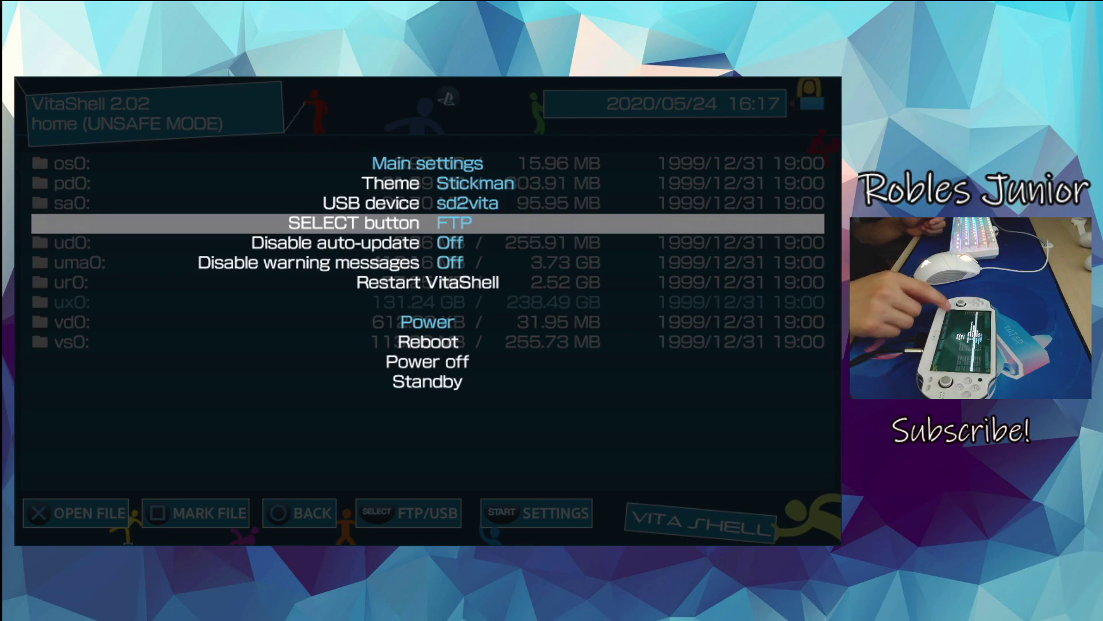
{"action": "key", "text": "Escape"}
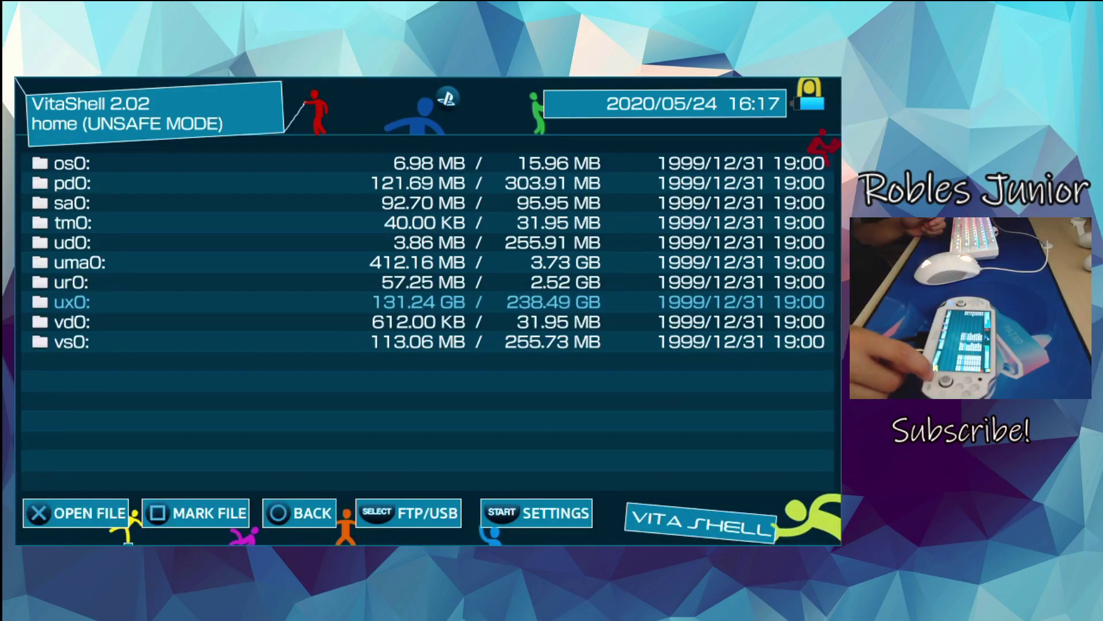
{"action": "key", "text": "Select"}
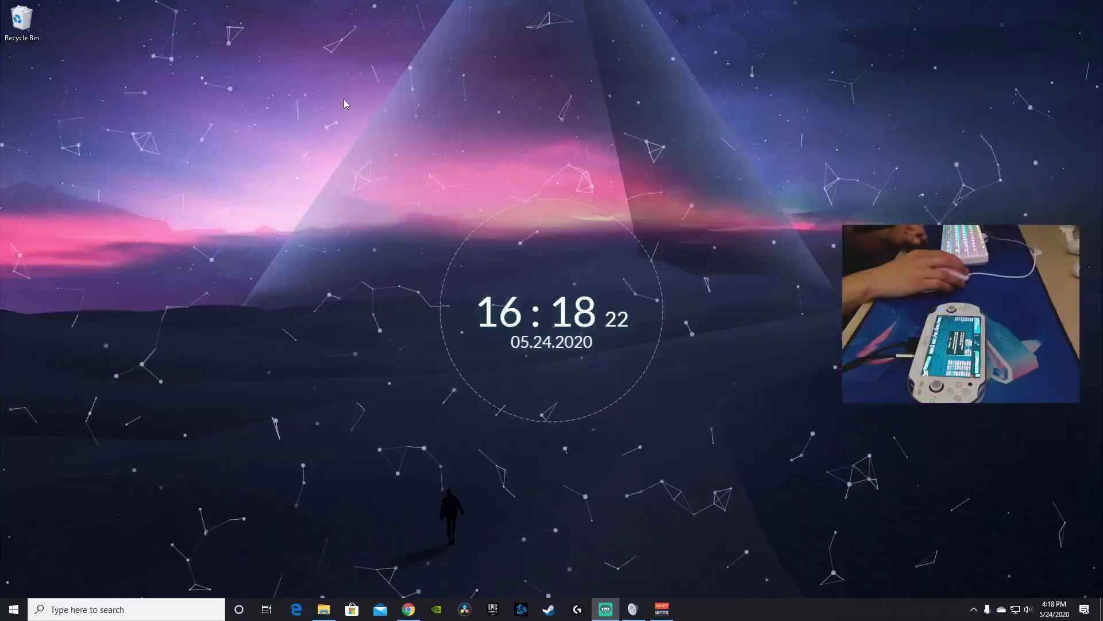
- Search Windows for 'ftp' and launch FileZilla
{"action": "left_click", "coordinate": [169, 607]}
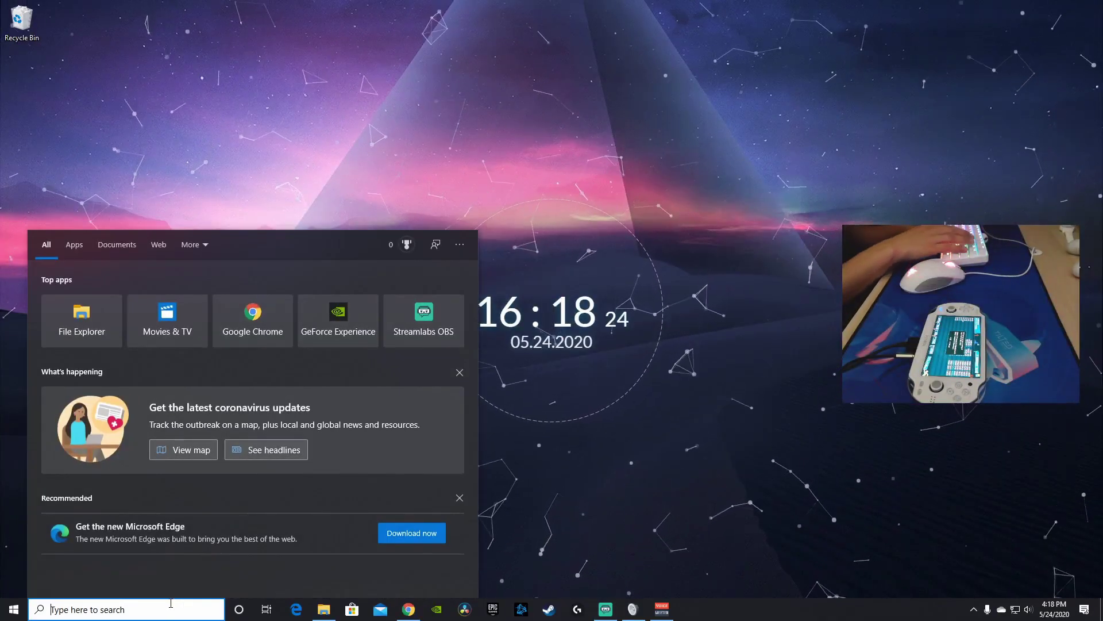
{"action": "type", "text": "ftp"}
{"action": "key", "text": "Return"}
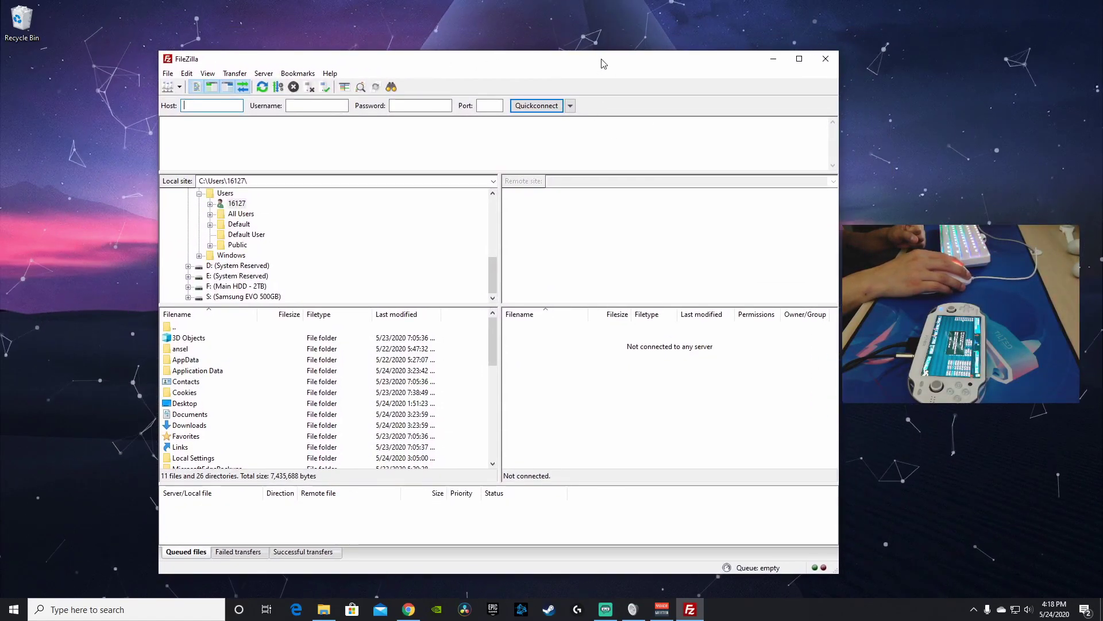
- Quickconnect to ftp://10.0.0.166:1337 from history and accept the insecure FTP warning
{"action": "left_click", "coordinate": [570, 106]}
{"action": "left_click", "coordinate": [625, 149]}
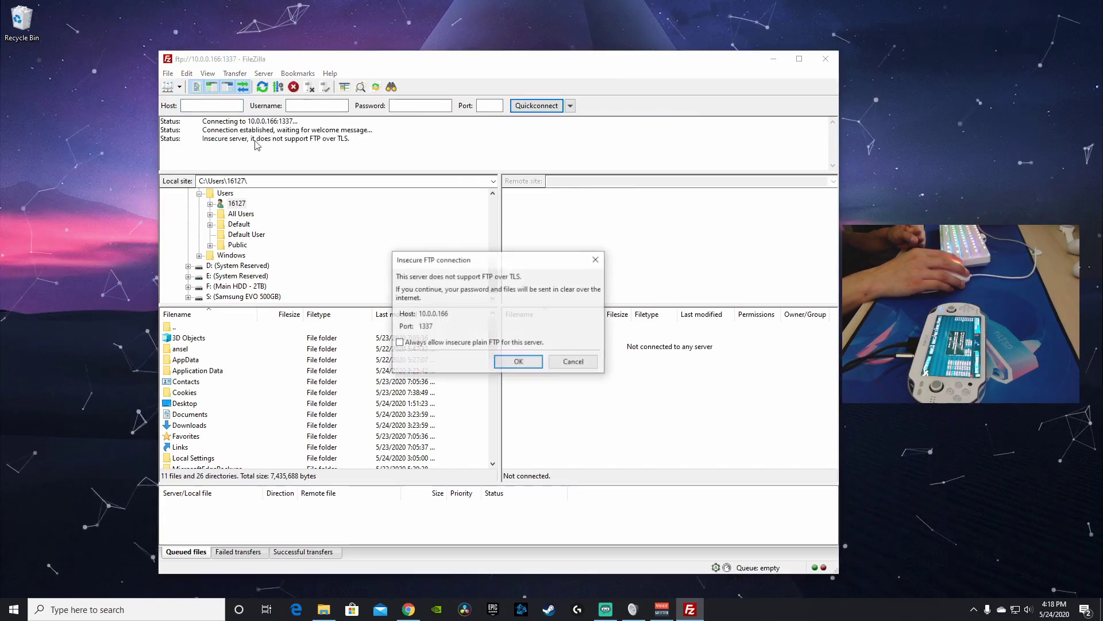
{"action": "left_click", "coordinate": [526, 361]}
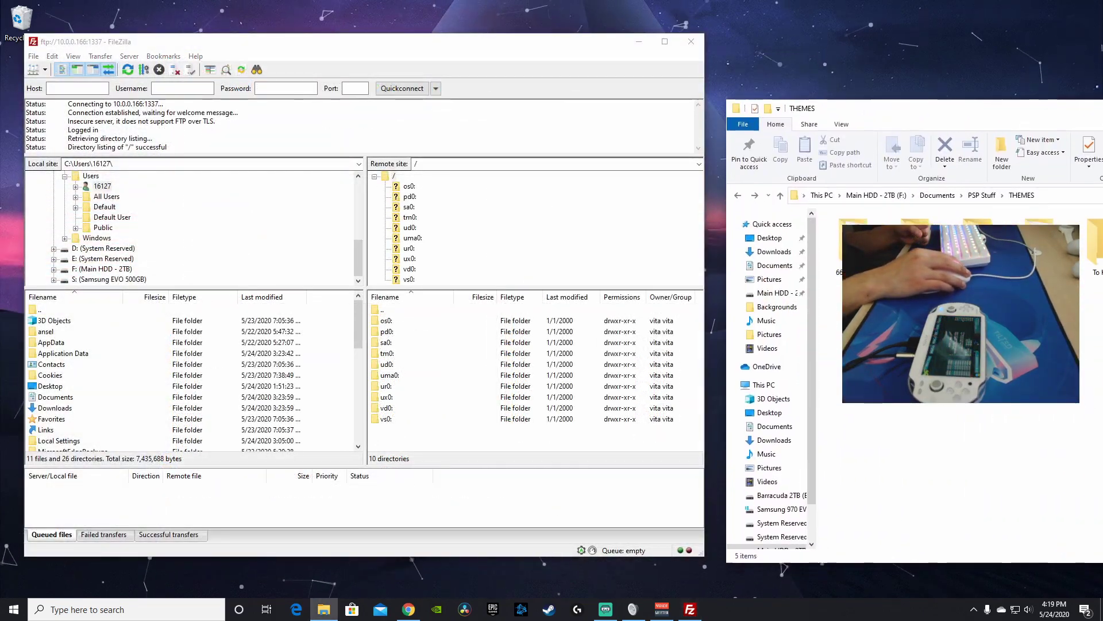
- Reposition the THEMES window and open New CTF Themes - For PSP > already installed
{"action": "left_click_drag", "start_coordinate": [764, 86], "coordinate": [648, 90]}
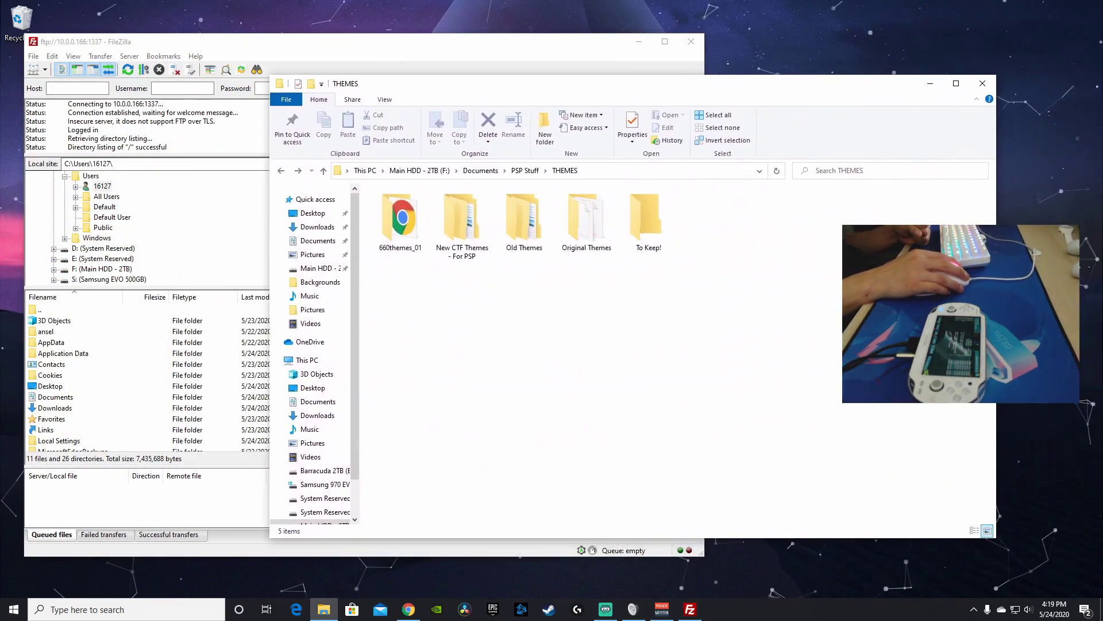
{"action": "left_click_drag", "start_coordinate": [572, 86], "coordinate": [743, 90]}
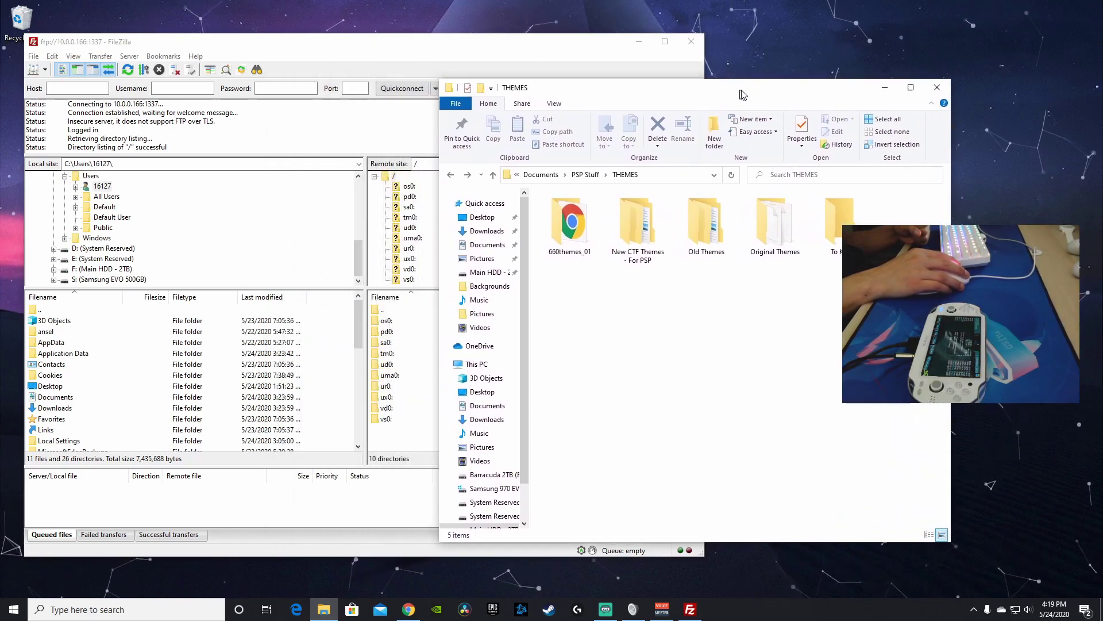
{"action": "left_click", "coordinate": [641, 227]}
{"action": "double_click", "coordinate": [577, 228]}
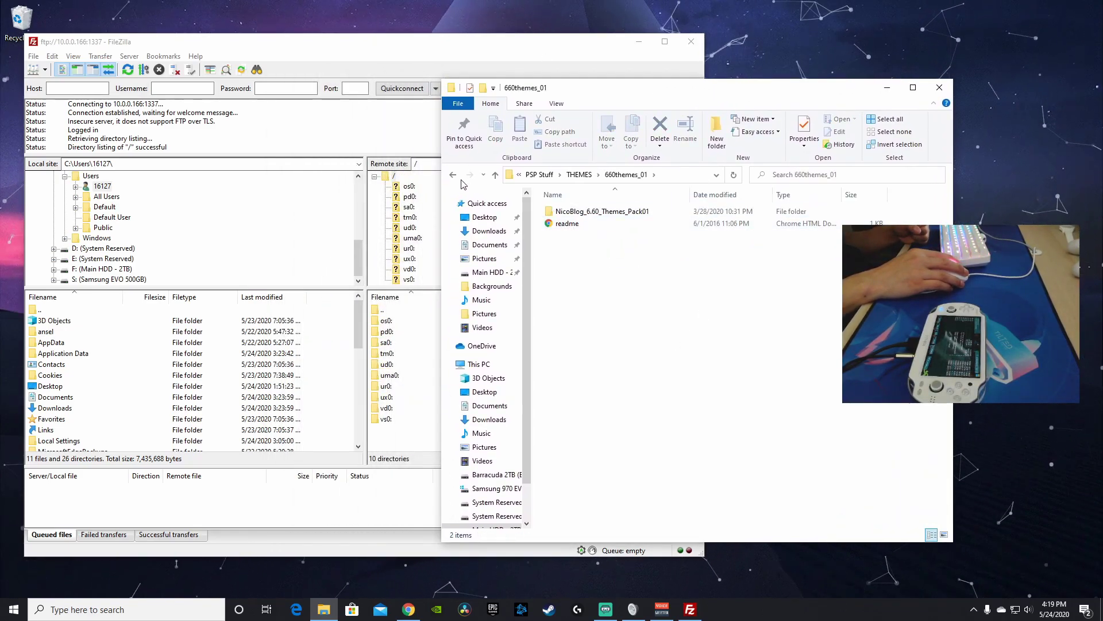
{"action": "key", "text": "alt+Left"}
{"action": "double_click", "coordinate": [641, 228]}
{"action": "double_click", "coordinate": [580, 211]}
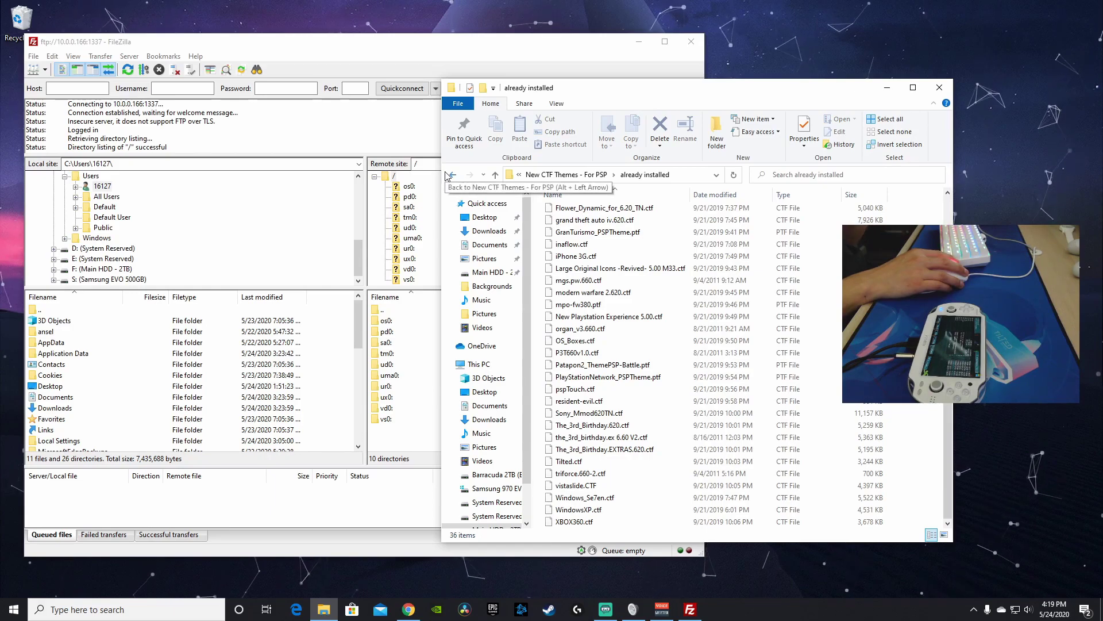
{"action": "left_click", "coordinate": [620, 269]}
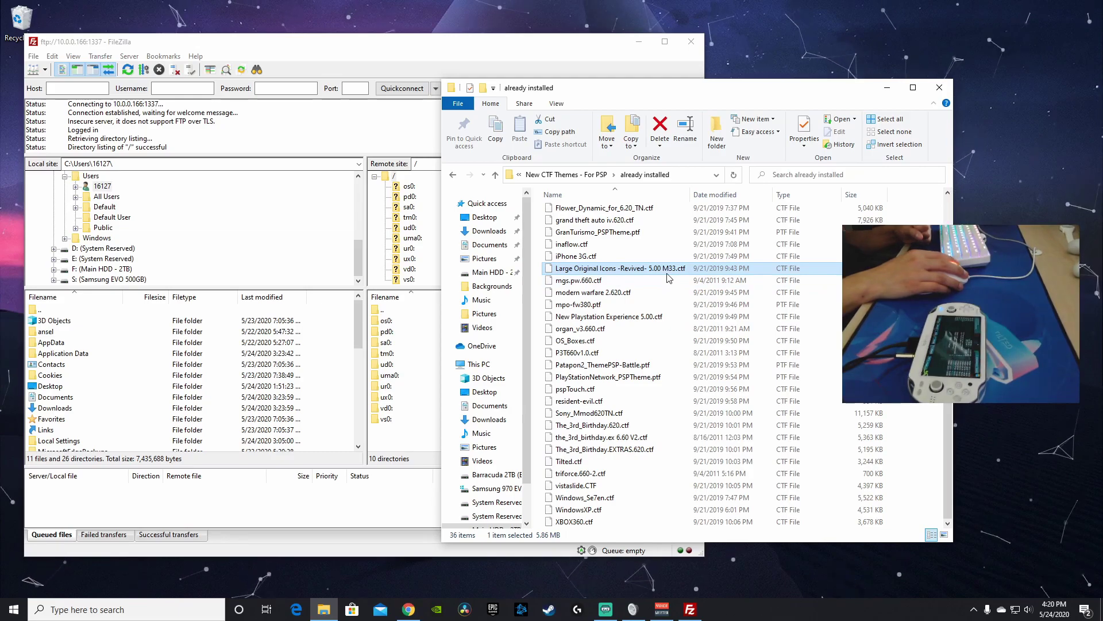
- Return to New CTF Themes - For PSP and widen FileZilla's remote file listing
{"action": "scroll", "coordinate": [655, 276], "scroll_direction": "up", "scroll_amount": 3}
{"action": "scroll", "coordinate": [655, 275], "scroll_direction": "down", "scroll_amount": 3}
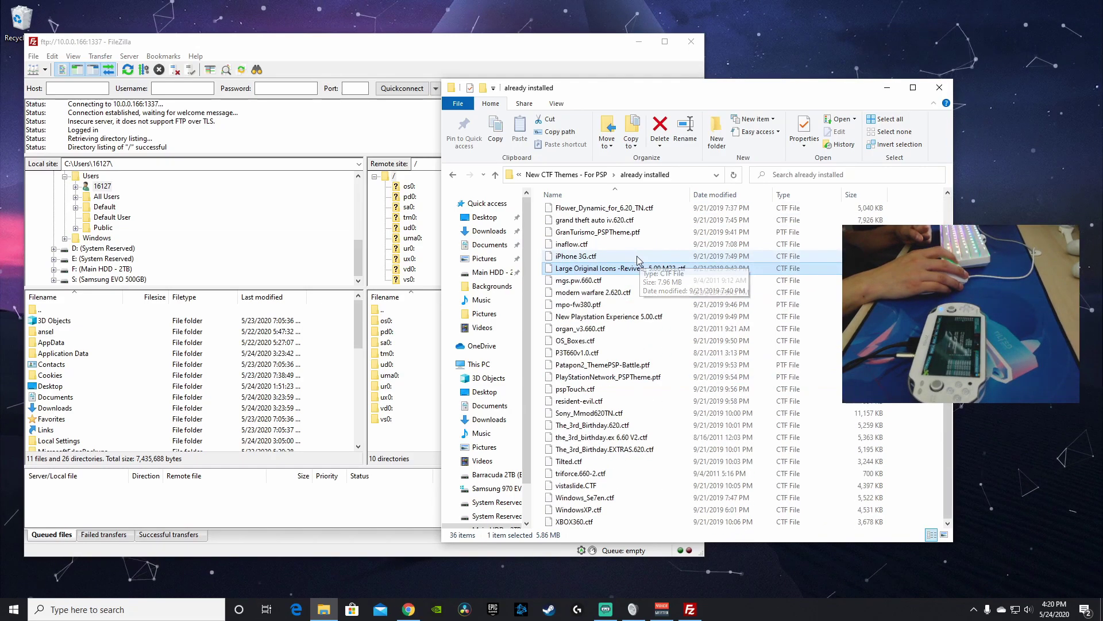
{"action": "scroll", "coordinate": [661, 344], "scroll_direction": "up", "scroll_amount": 3}
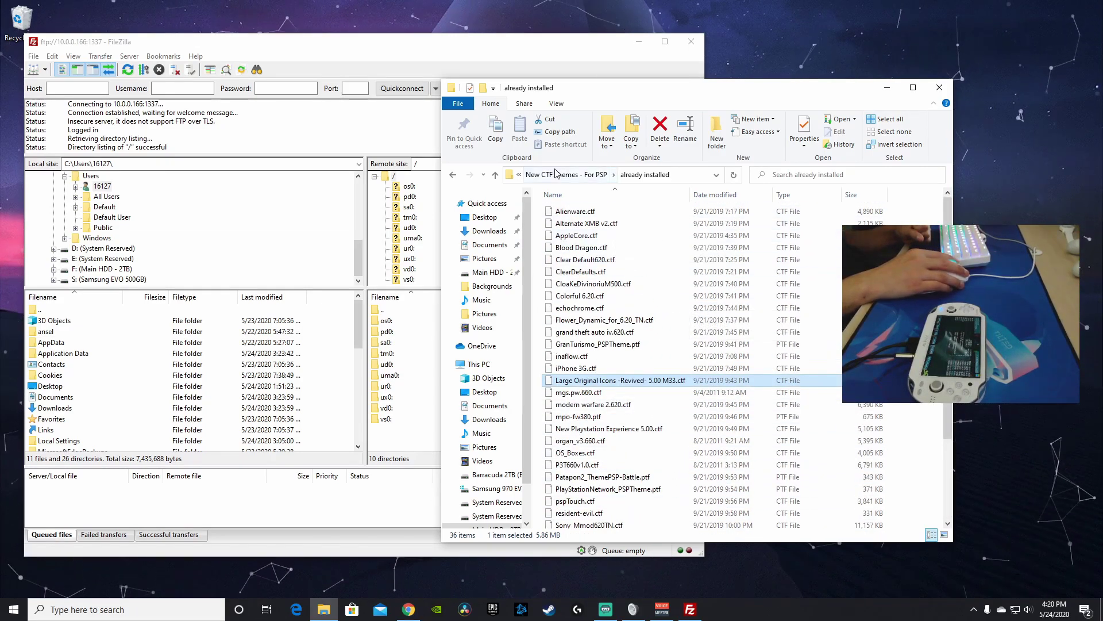
{"action": "left_click", "coordinate": [454, 177]}
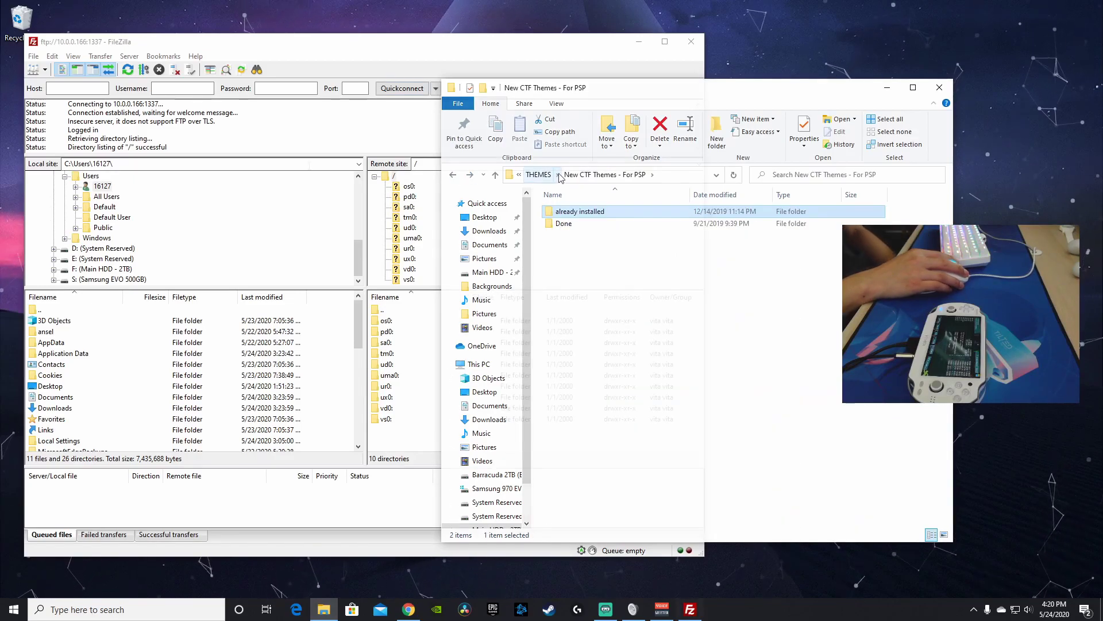
{"action": "left_click", "coordinate": [366, 205]}
{"action": "left_click_drag", "start_coordinate": [366, 205], "coordinate": [320, 204]}
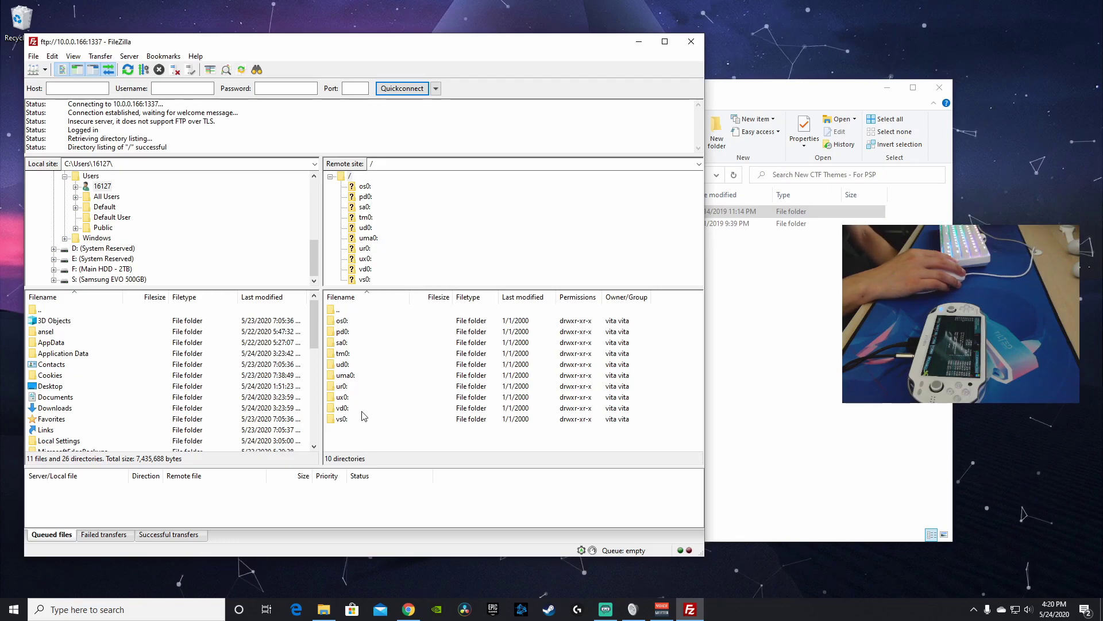
- Navigate FileZilla's remote pane into /ux0/pspemu/PSP on the Vita
{"action": "double_click", "coordinate": [343, 397]}
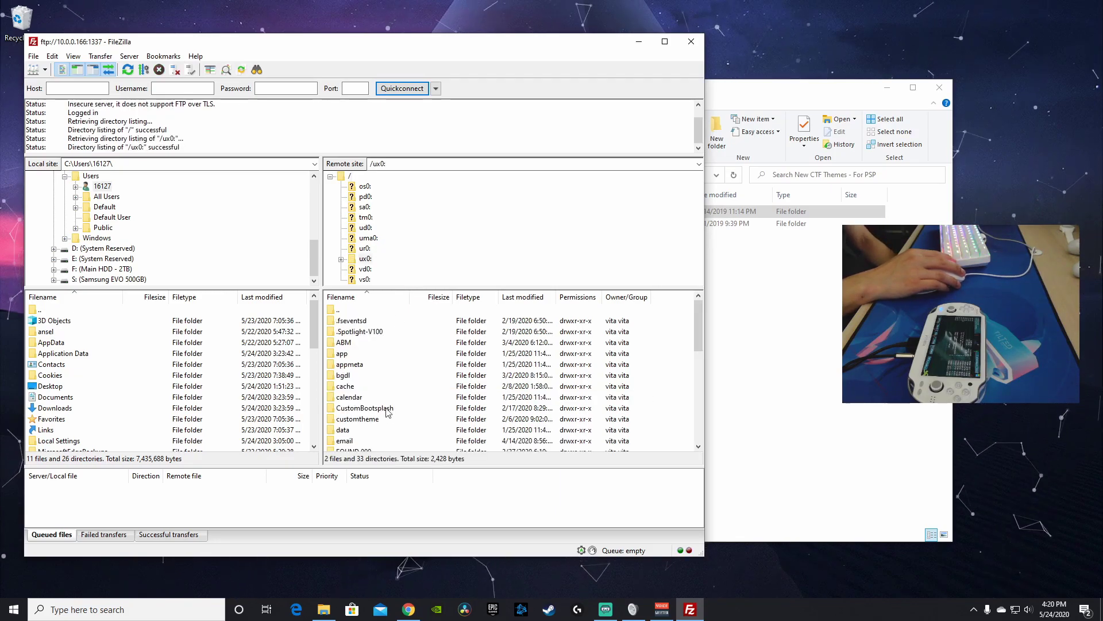
{"action": "scroll", "coordinate": [370, 358], "scroll_direction": "down", "scroll_amount": 2}
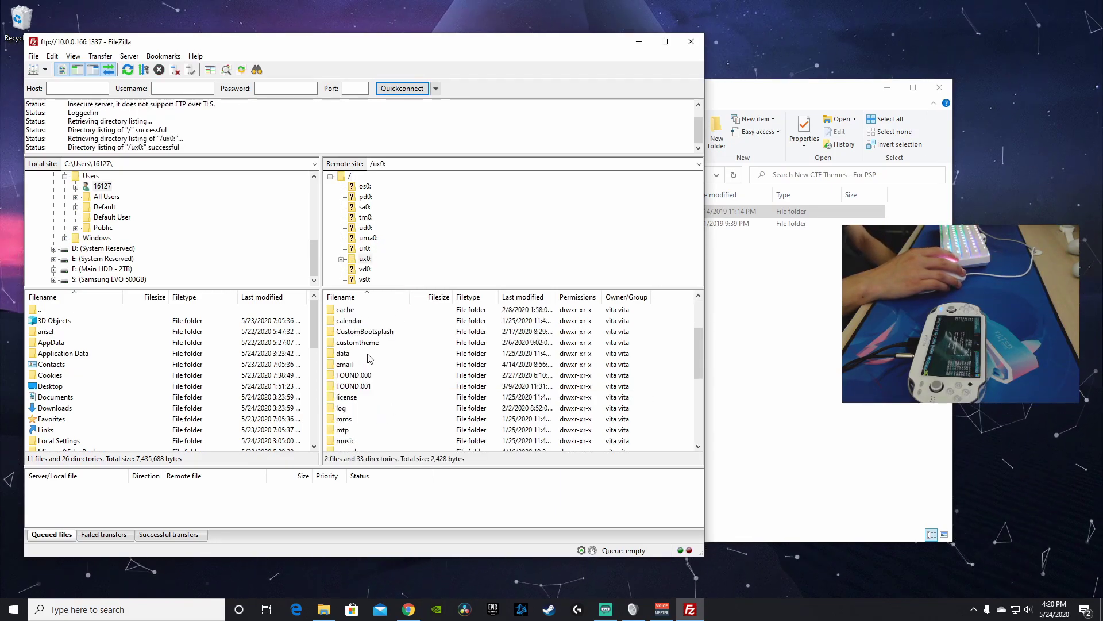
{"action": "scroll", "coordinate": [370, 357], "scroll_direction": "down", "scroll_amount": 5}
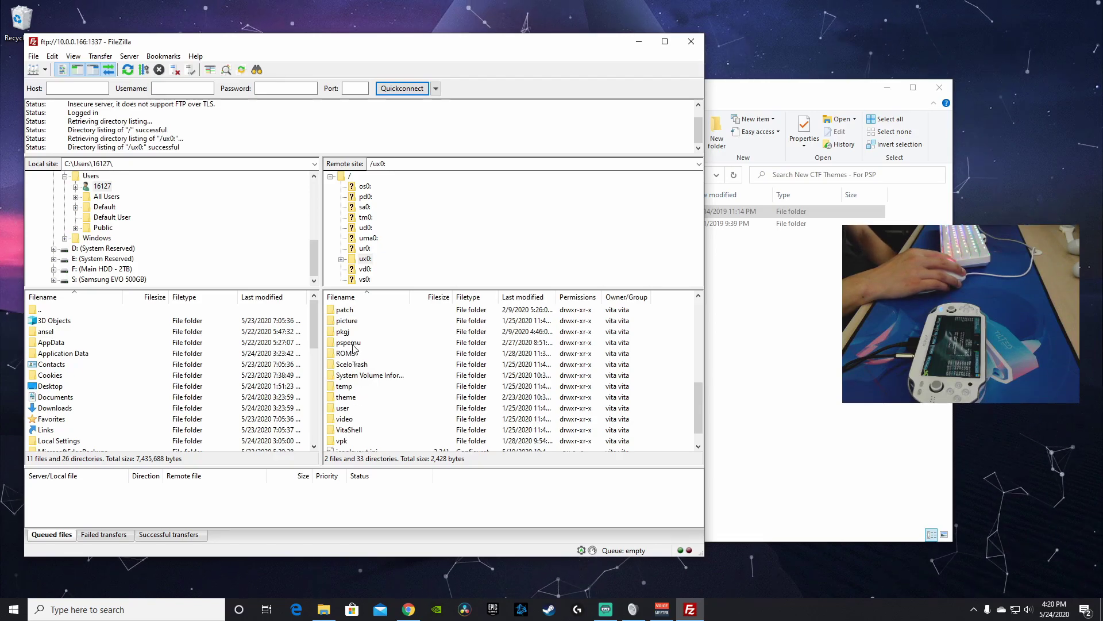
{"action": "double_click", "coordinate": [354, 343]}
{"action": "double_click", "coordinate": [356, 343]}
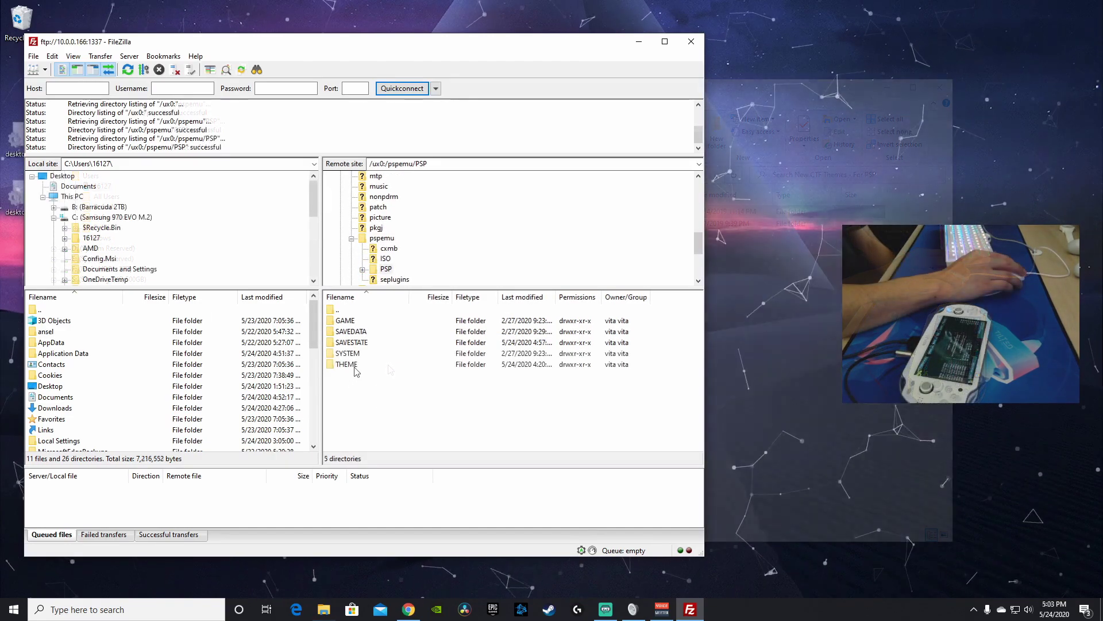
- Set up the THEMES folder in the PSP listing using the right-click menu
{"action": "left_click", "coordinate": [414, 365]}
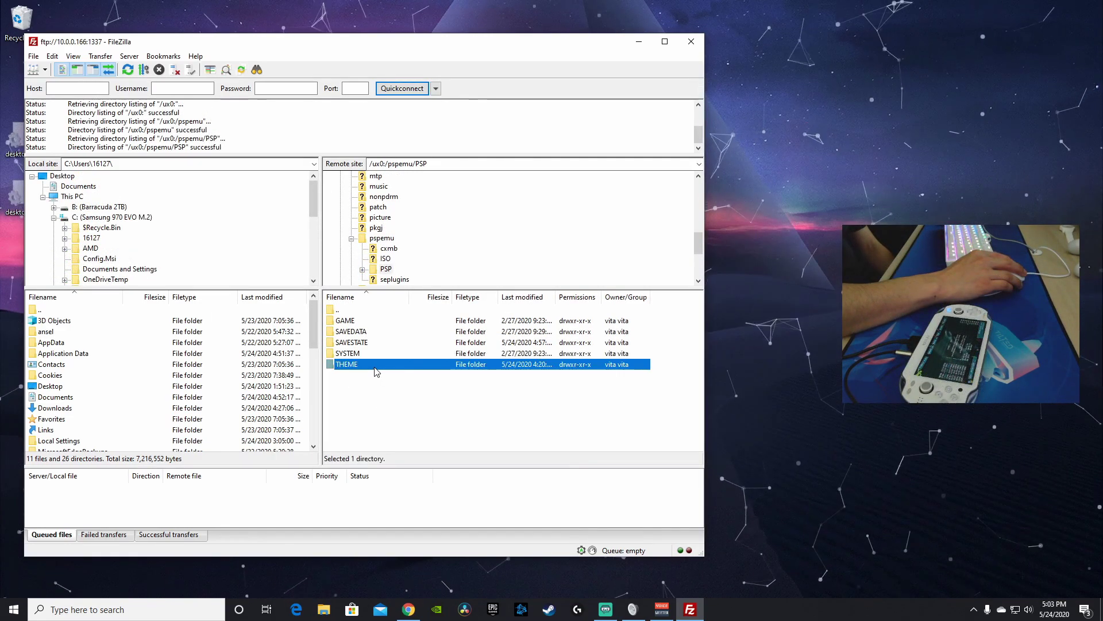
{"action": "right_click", "coordinate": [422, 394]}
{"action": "left_click", "coordinate": [382, 416]}
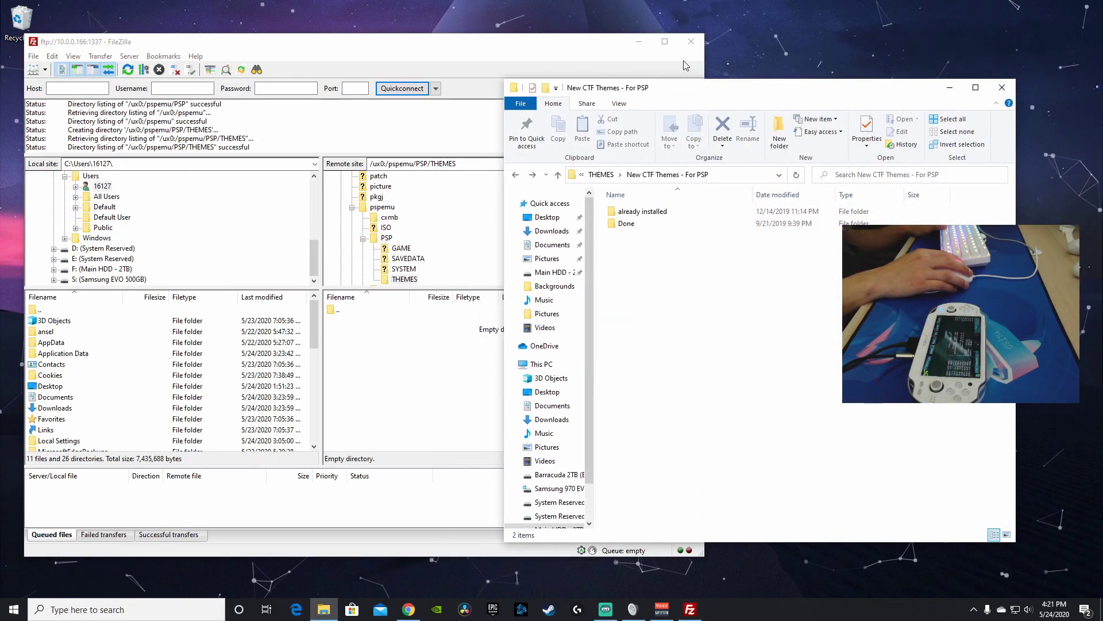
- Select all theme files in already installed and upload them to the Vita's THEMES folder
{"action": "double_click", "coordinate": [644, 212]}
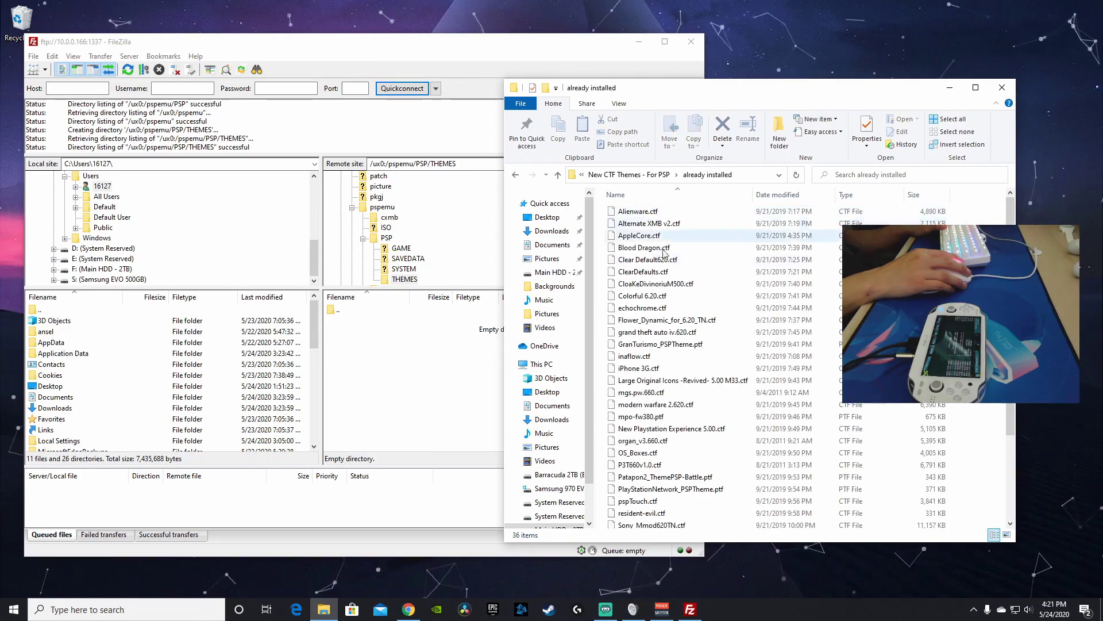
{"action": "left_click", "coordinate": [698, 174]}
{"action": "left_click", "coordinate": [771, 276]}
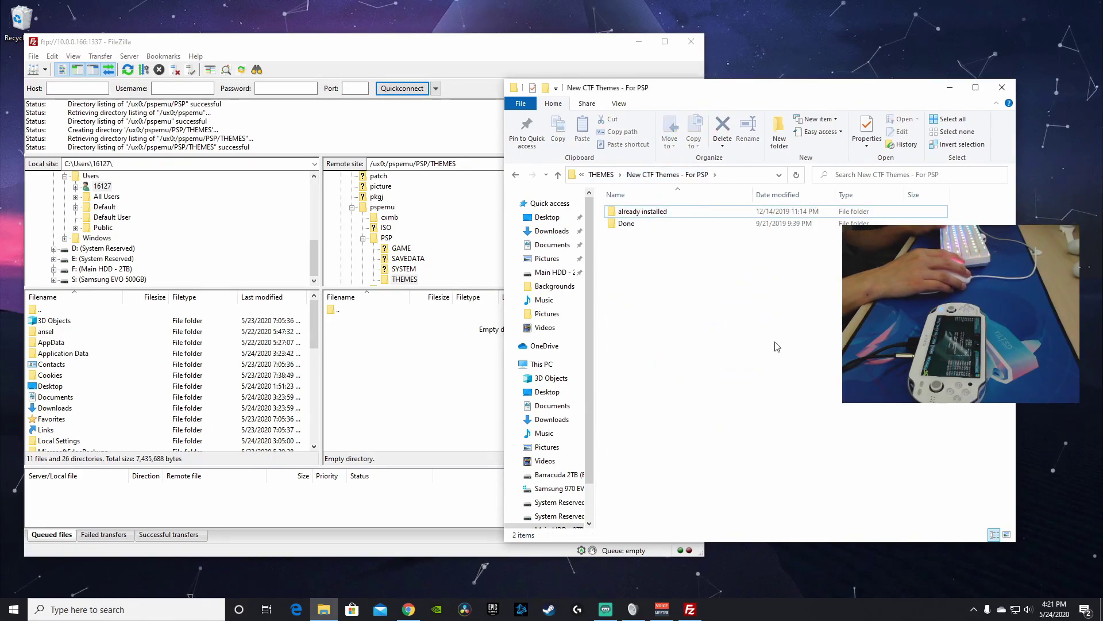
{"action": "double_click", "coordinate": [672, 213]}
{"action": "left_click", "coordinate": [776, 345]}
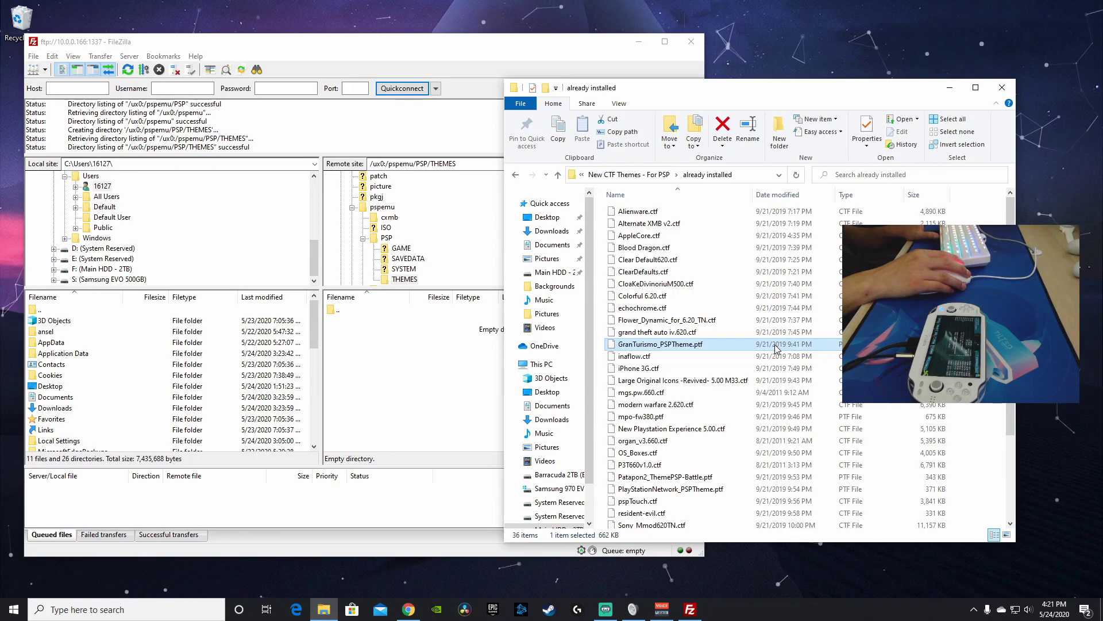
{"action": "key", "text": "ctrl+a"}
{"action": "left_click_drag", "start_coordinate": [454, 332], "coordinate": [453, 328]}
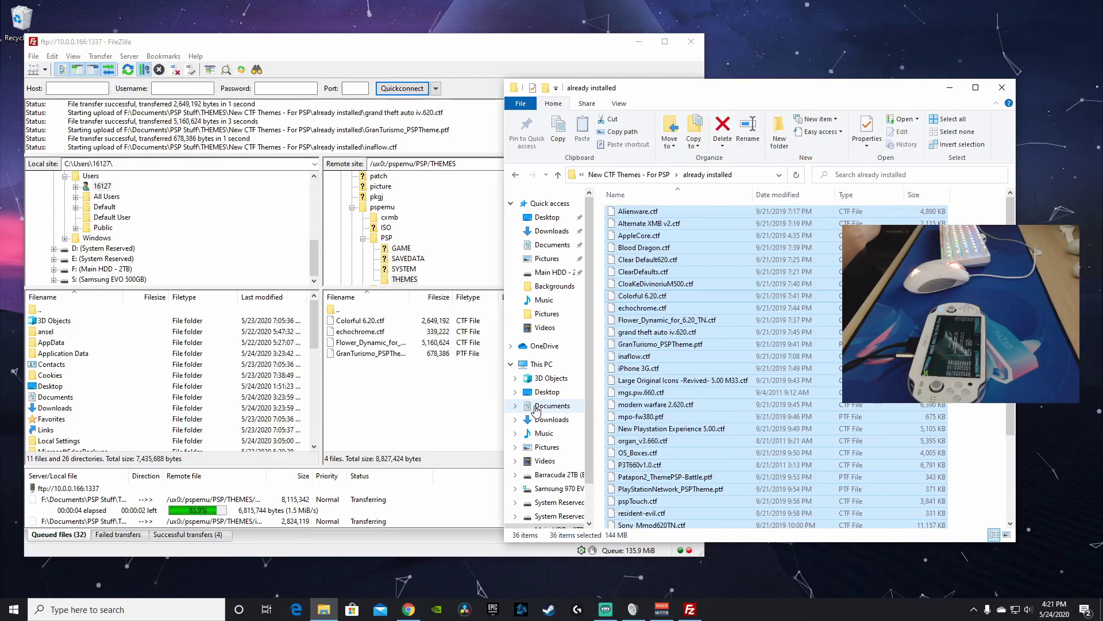
- Return Explorer to New CTF Themes - For PSP and bring up Brewology's PSVita page
{"action": "scroll", "coordinate": [805, 399], "scroll_direction": "down", "scroll_amount": 3}
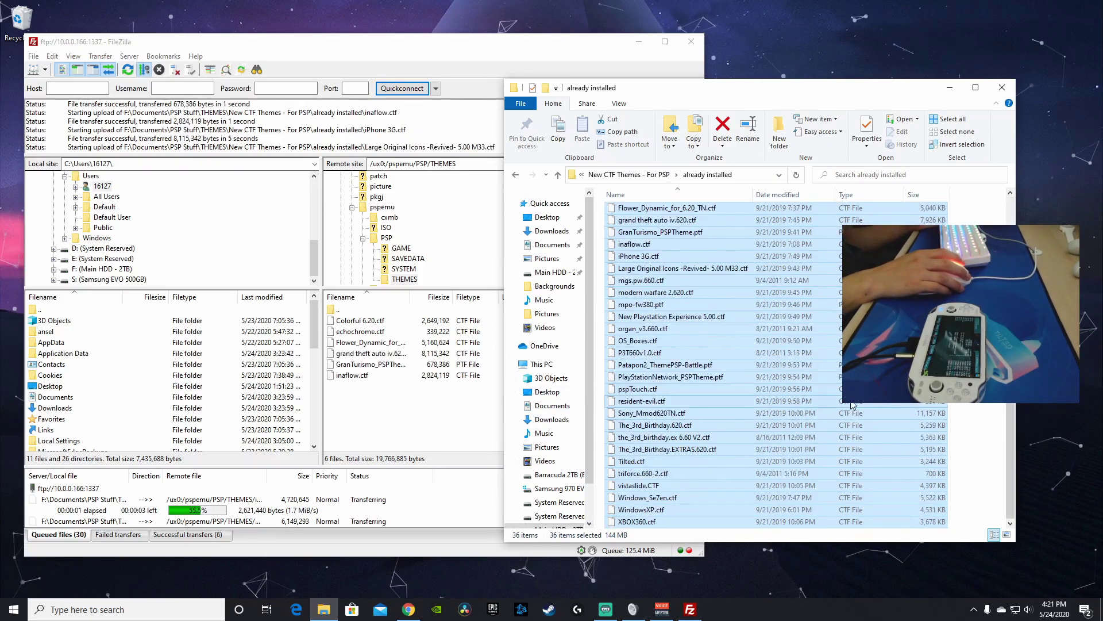
{"action": "scroll", "coordinate": [746, 445], "scroll_direction": "up", "scroll_amount": 3}
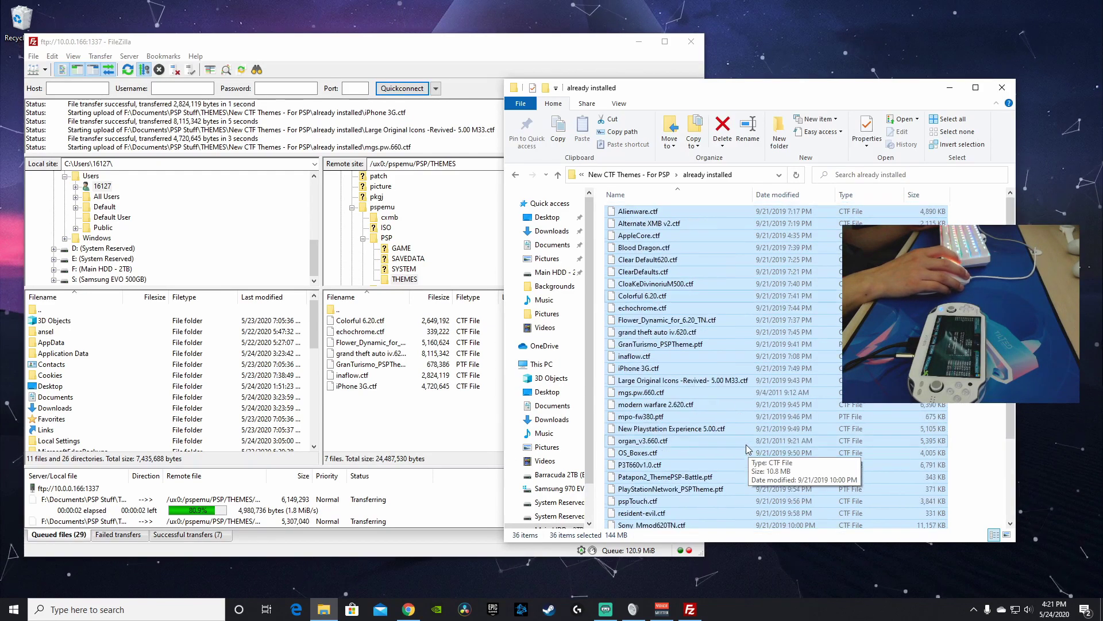
{"action": "left_click", "coordinate": [611, 174]}
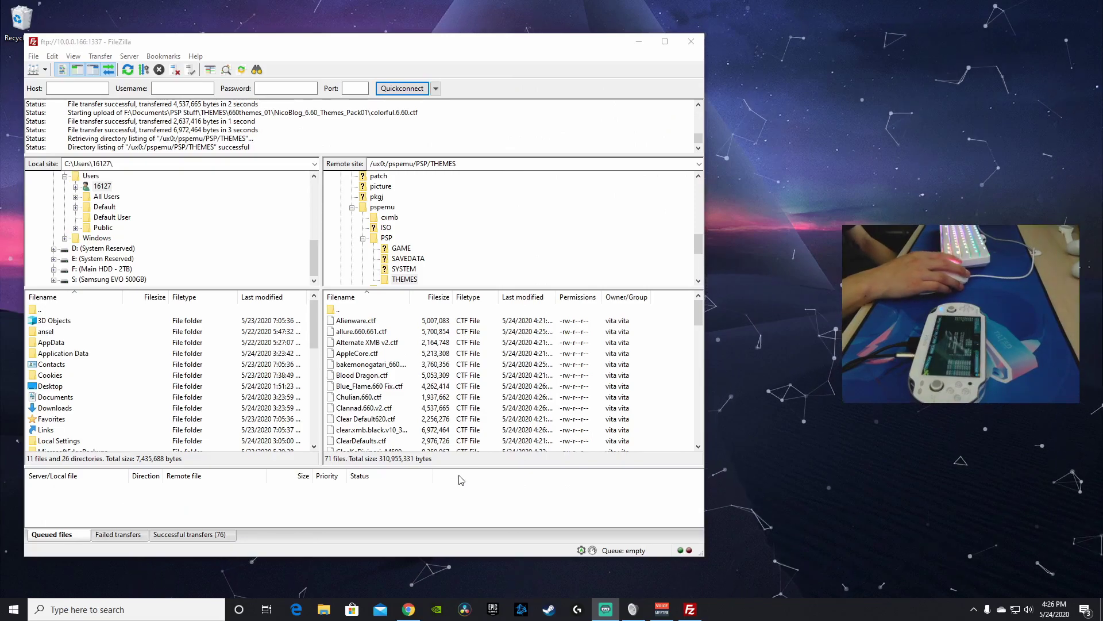
{"action": "mouse_move", "coordinate": [408, 609]}
{"action": "left_click", "coordinate": [450, 528]}
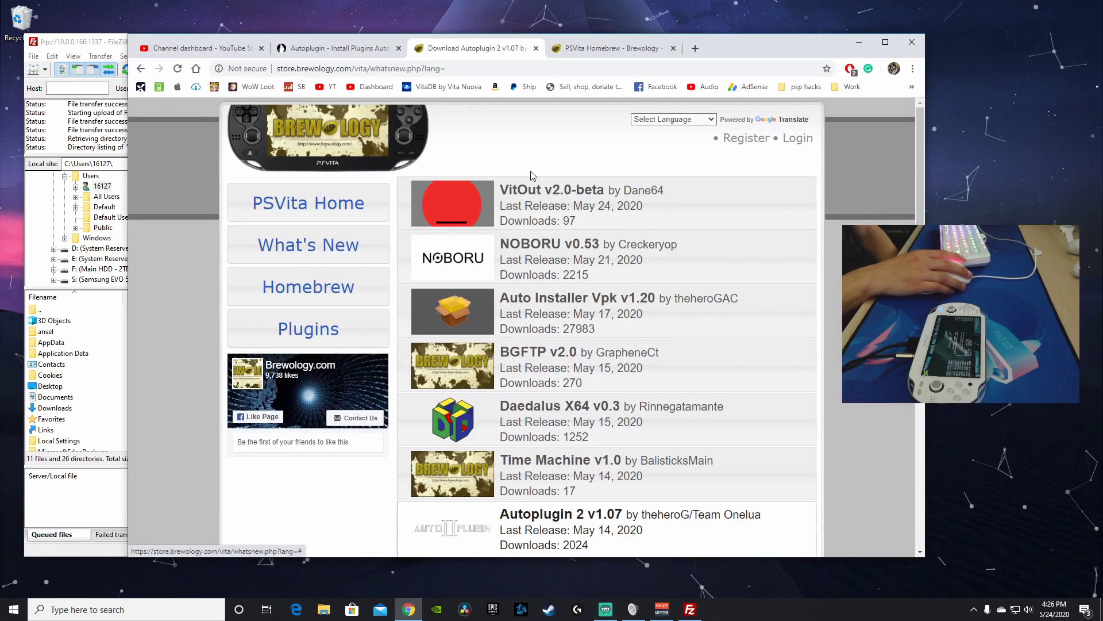
- Download AutoPlugin 2 v1.07 vpk from Brewology and show it in the Downloads folder
{"action": "scroll", "coordinate": [490, 381], "scroll_direction": "down", "scroll_amount": 2}
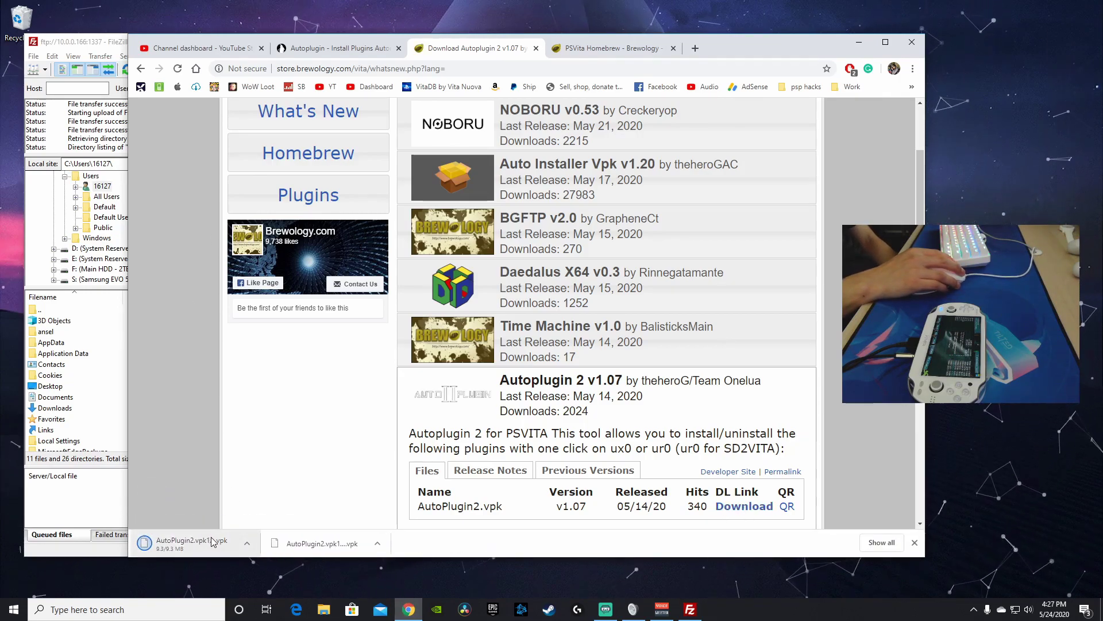
{"action": "left_click", "coordinate": [249, 544]}
{"action": "left_click", "coordinate": [285, 504]}
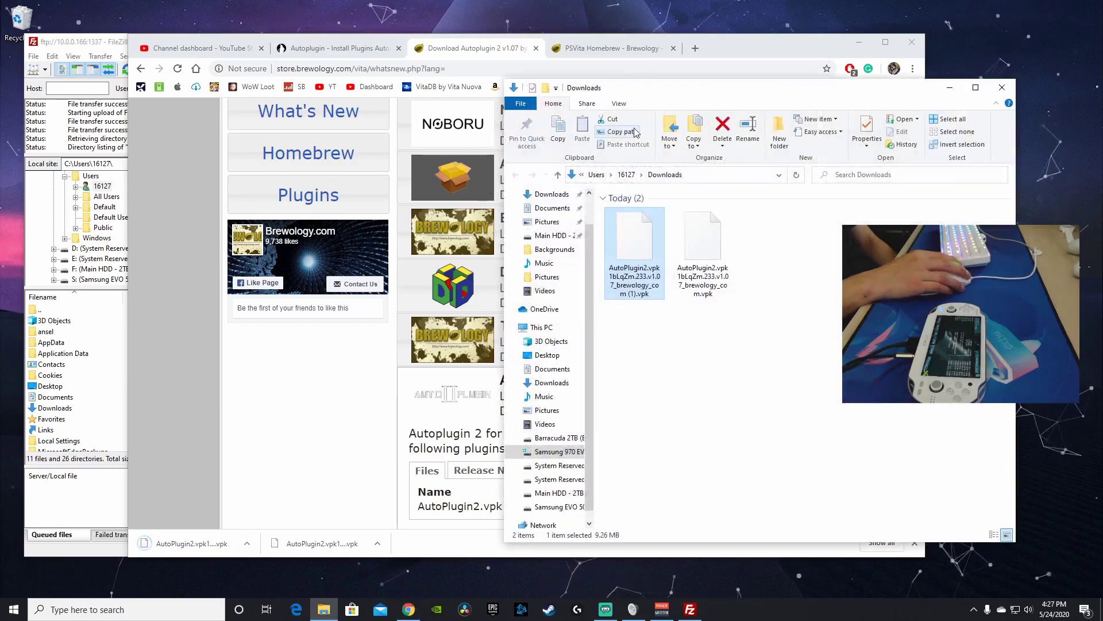
- Delete the duplicate AutoPlugin2 vpk and move FileZilla's remote pane back up from THEMES
{"action": "left_click", "coordinate": [723, 127]}
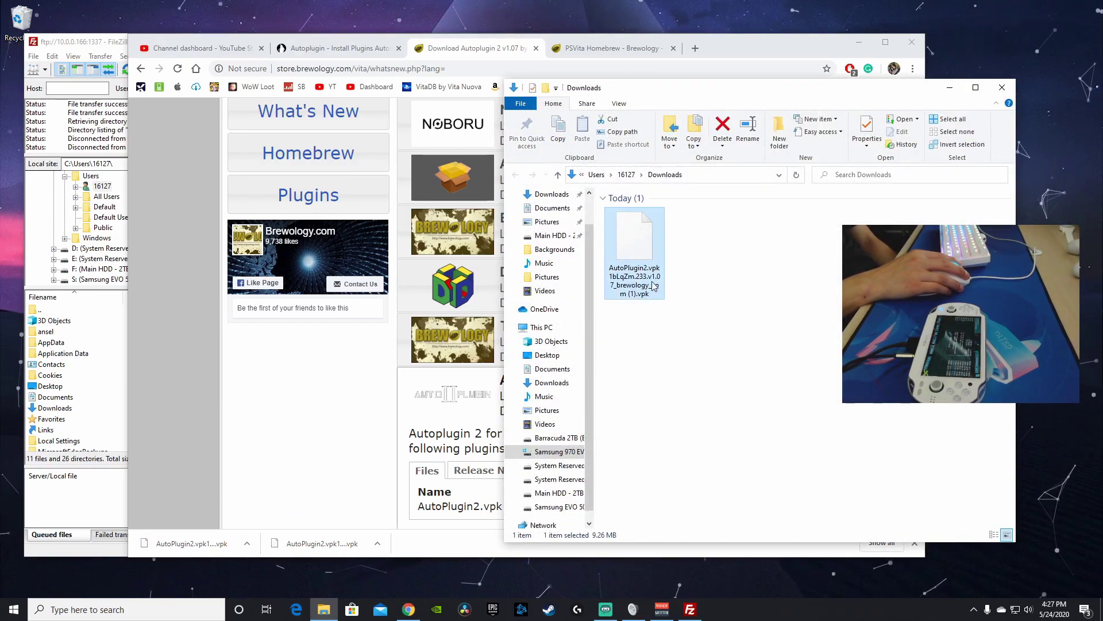
{"action": "left_click", "coordinate": [75, 501]}
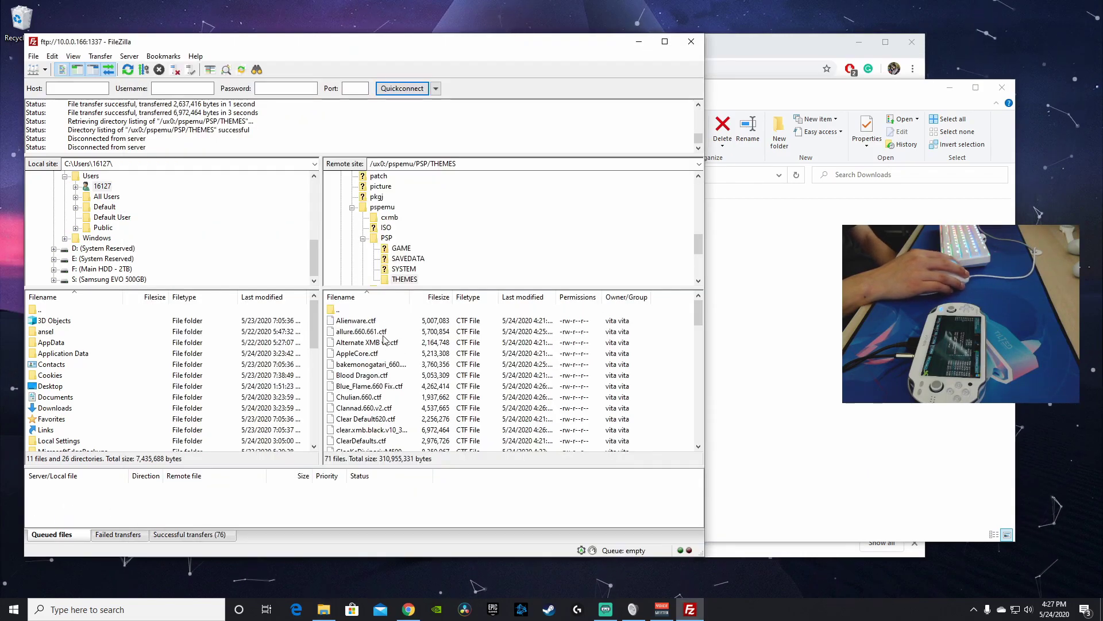
{"action": "double_click", "coordinate": [387, 311]}
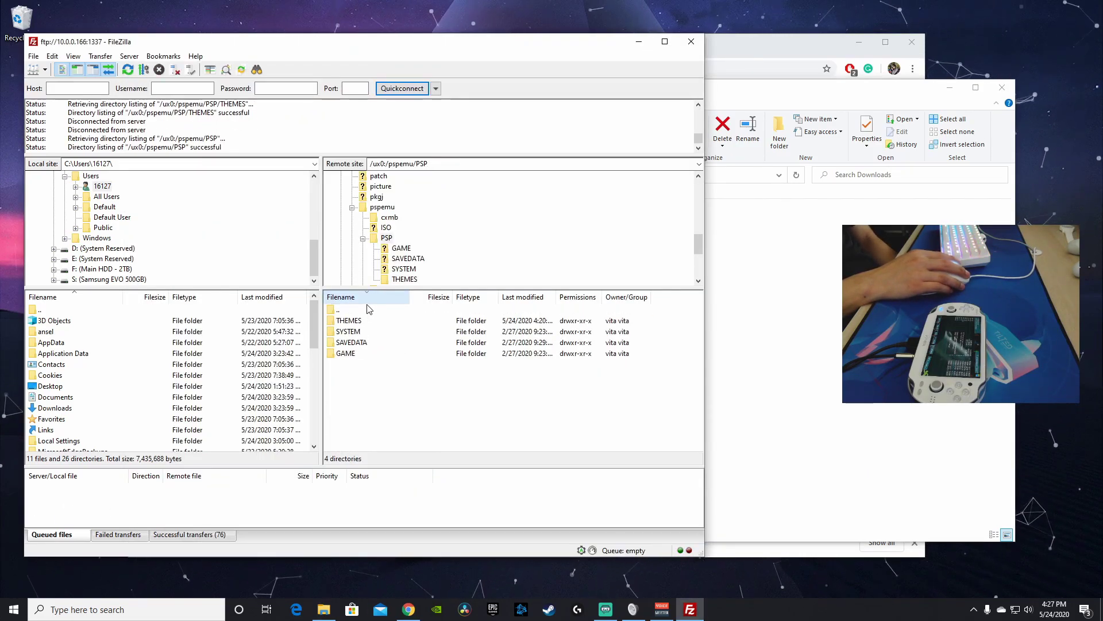
{"action": "double_click", "coordinate": [371, 309]}
{"action": "double_click", "coordinate": [372, 310]}
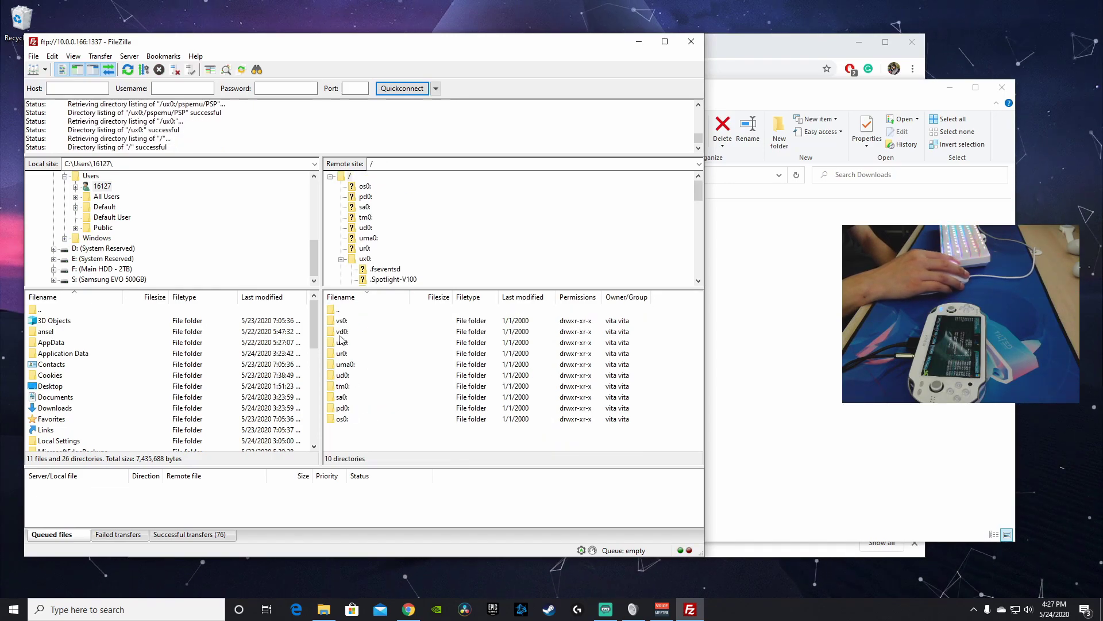
- Open the Vita's /ux0/vpk folder with its 41 VPKs, then bring Downloads forward
{"action": "double_click", "coordinate": [361, 397]}
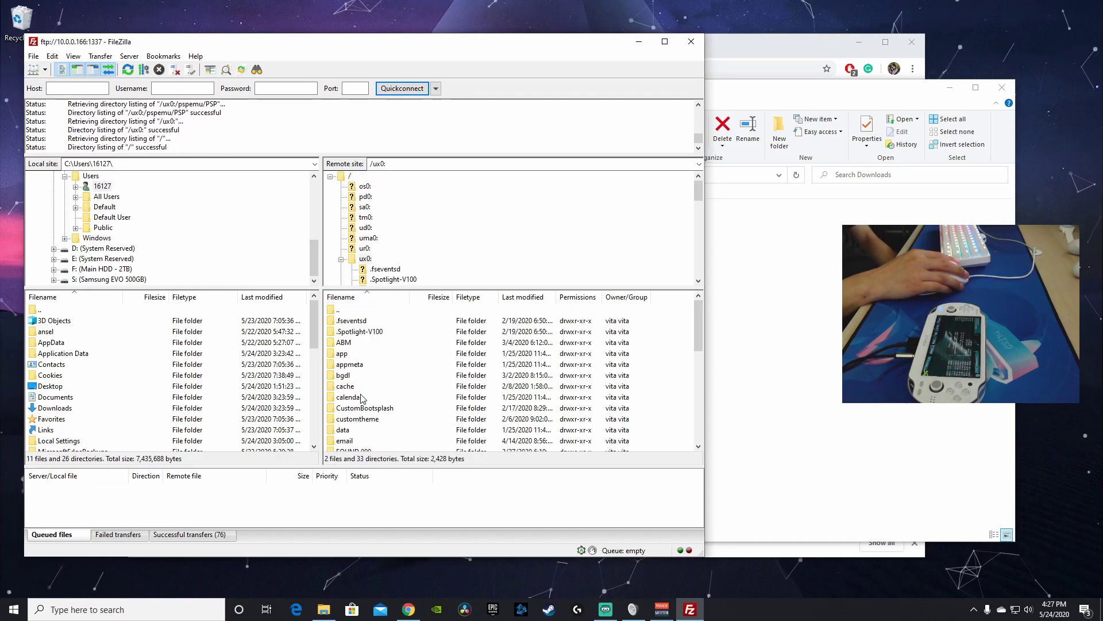
{"action": "scroll", "coordinate": [396, 382], "scroll_direction": "down", "scroll_amount": 8}
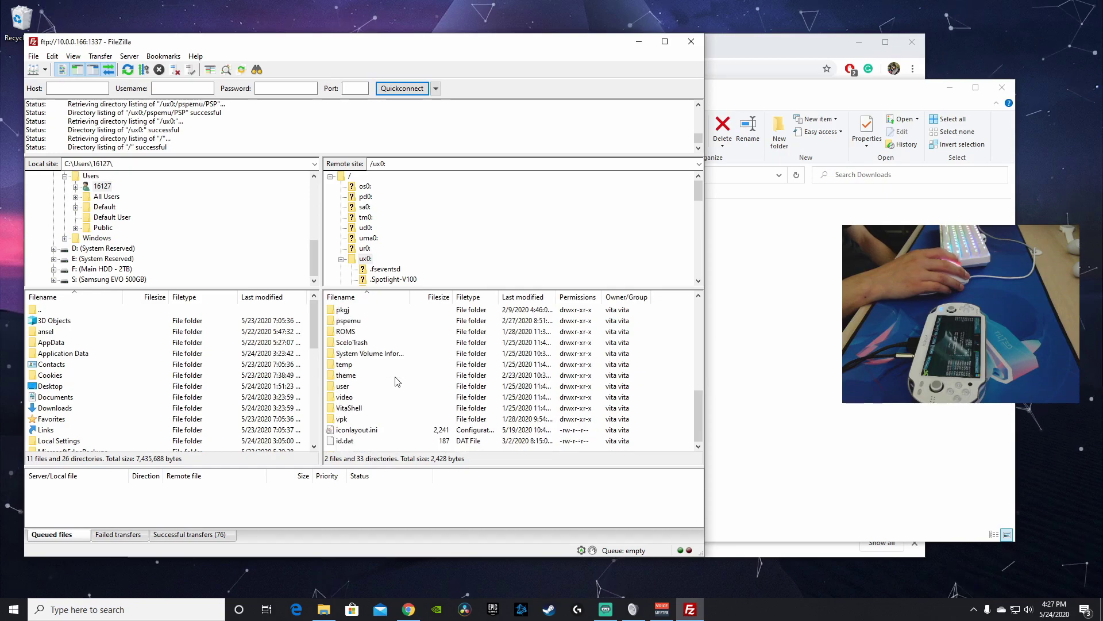
{"action": "double_click", "coordinate": [344, 420]}
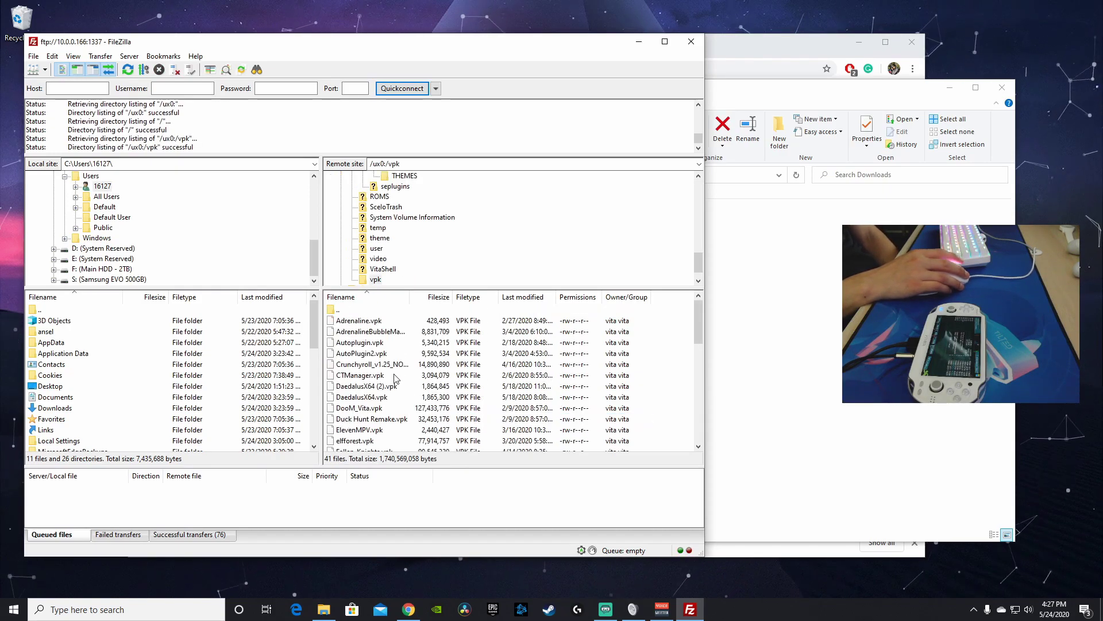
{"action": "scroll", "coordinate": [411, 384], "scroll_direction": "down", "scroll_amount": 10}
{"action": "left_click", "coordinate": [713, 129]}
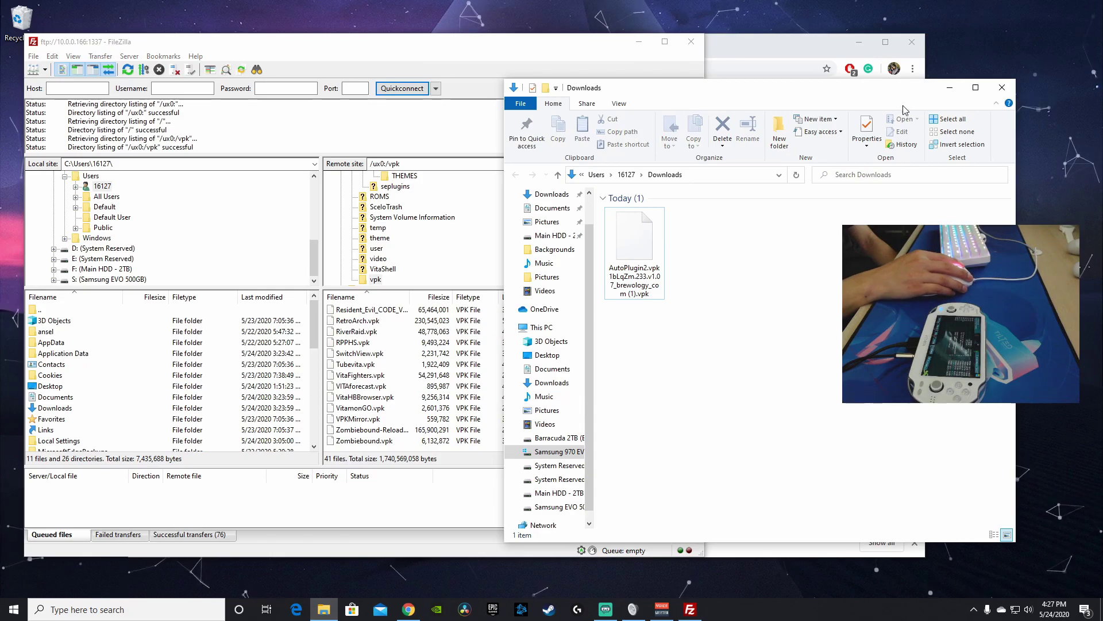
- Upload the AutoPlugin2 .vpk from Downloads into the Vita's vpk folder with FileZilla
{"action": "left_click_drag", "start_coordinate": [635, 253], "coordinate": [409, 385]}
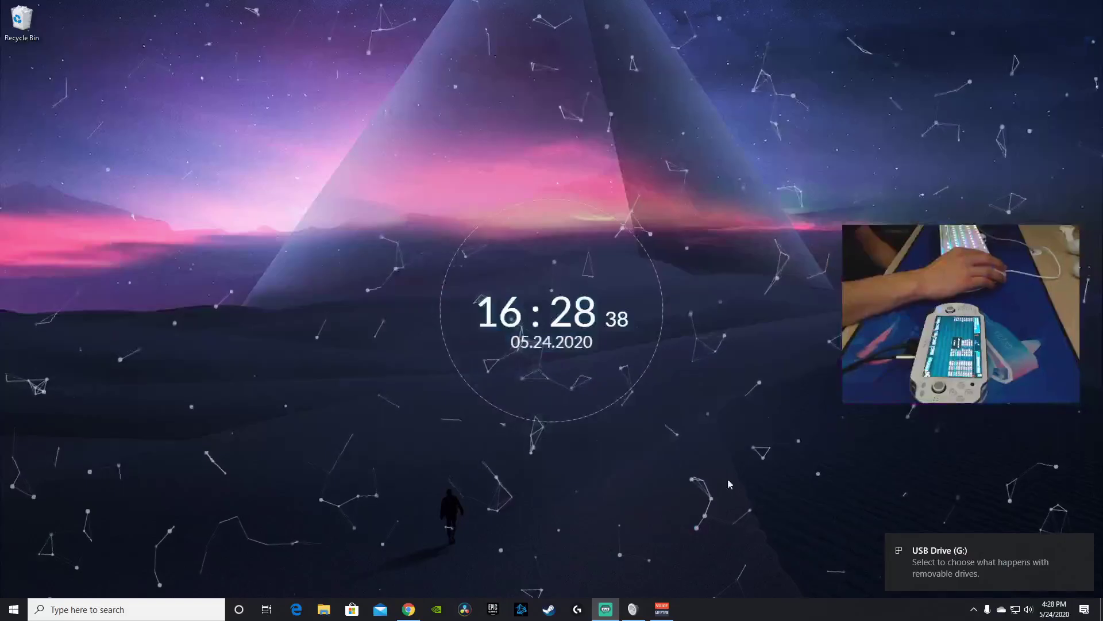
- Open the Vita's USB Drive (G:) in File Explorer from its connection notification
{"action": "left_click", "coordinate": [920, 558]}
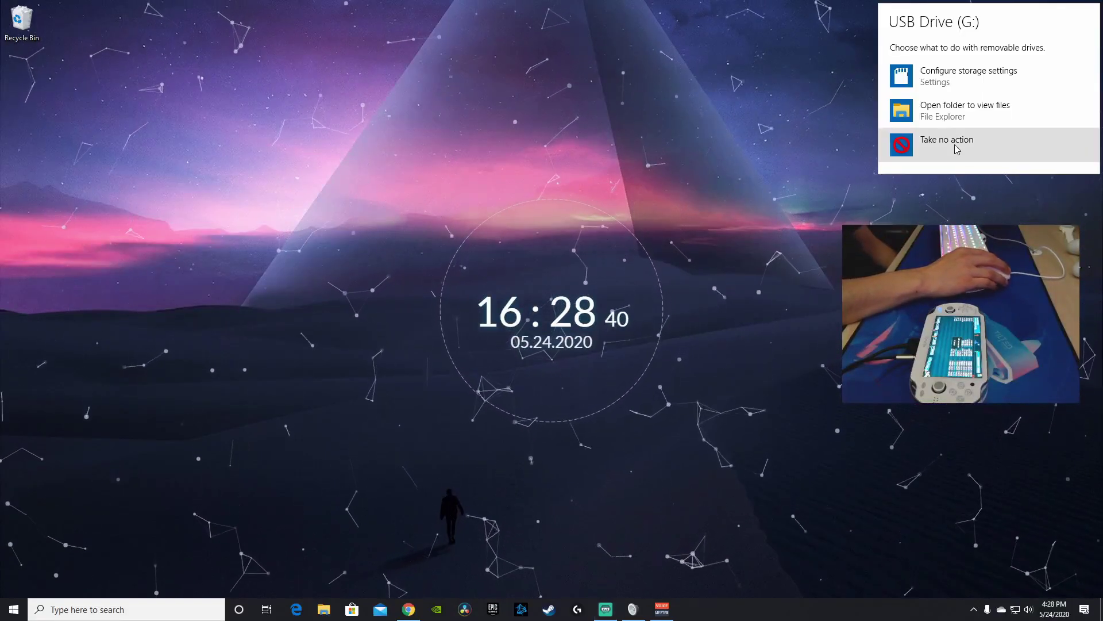
{"action": "left_click", "coordinate": [929, 112]}
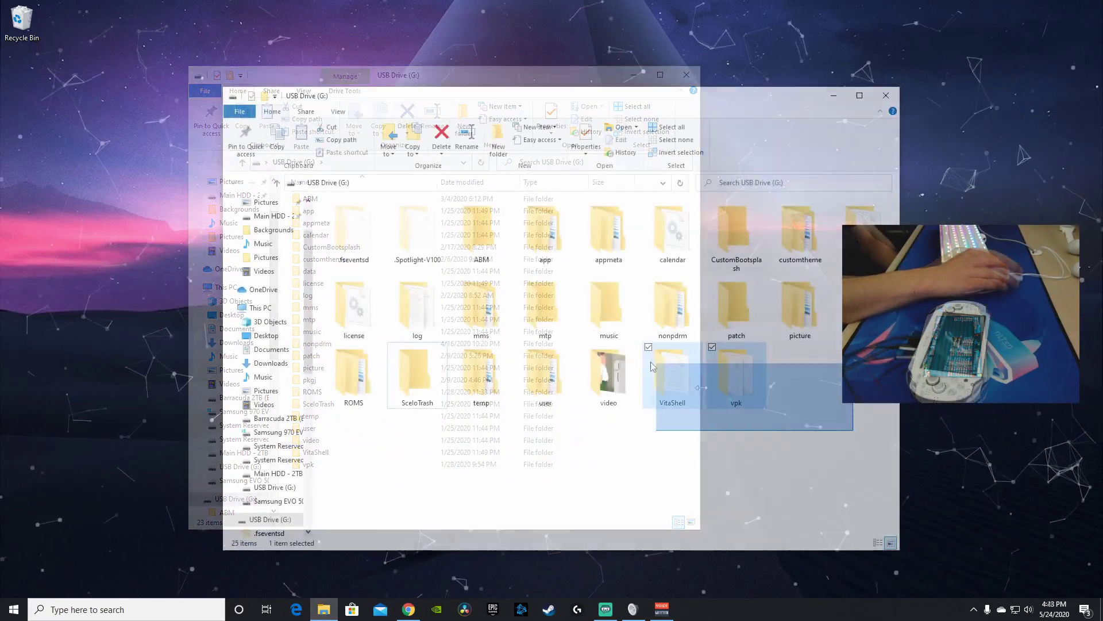
{"action": "left_click_drag", "start_coordinate": [651, 366], "coordinate": [337, 211]}
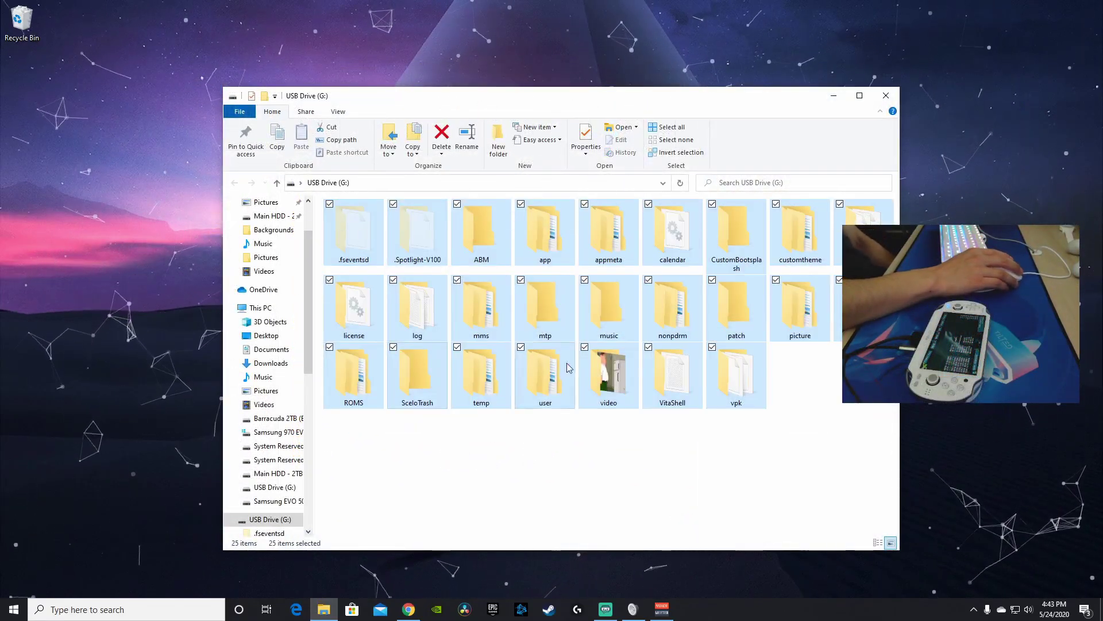
{"action": "left_click", "coordinate": [776, 446]}
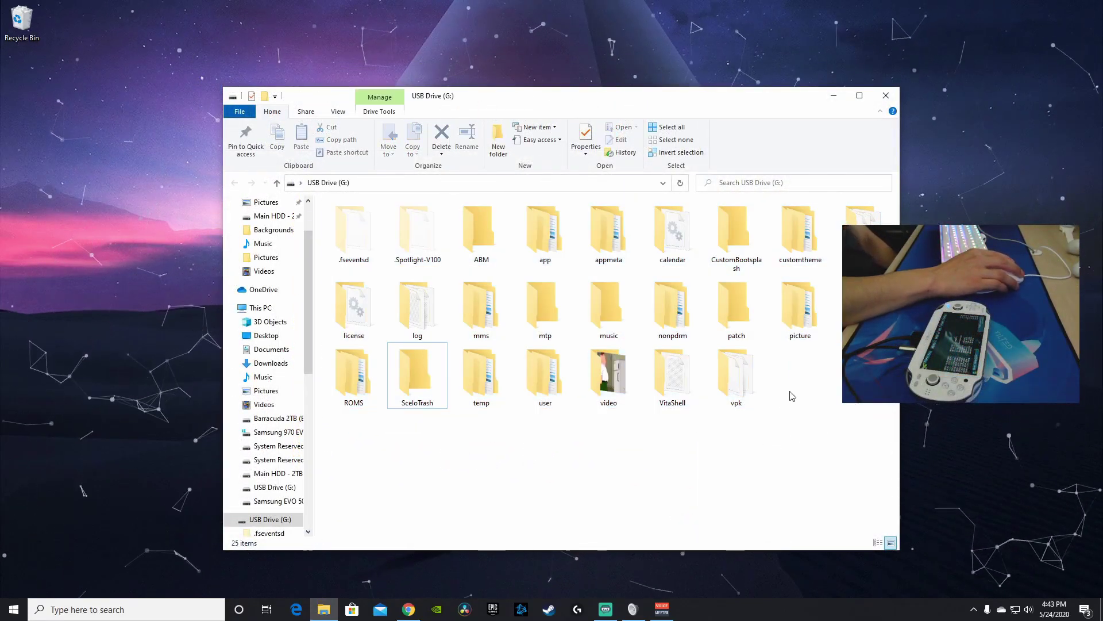
- Select and deselect the patch and ROMS folders, then bring up the View tab settings
{"action": "left_click", "coordinate": [744, 325]}
{"action": "left_click", "coordinate": [347, 360]}
{"action": "left_click", "coordinate": [747, 322]}
{"action": "left_click", "coordinate": [864, 311]}
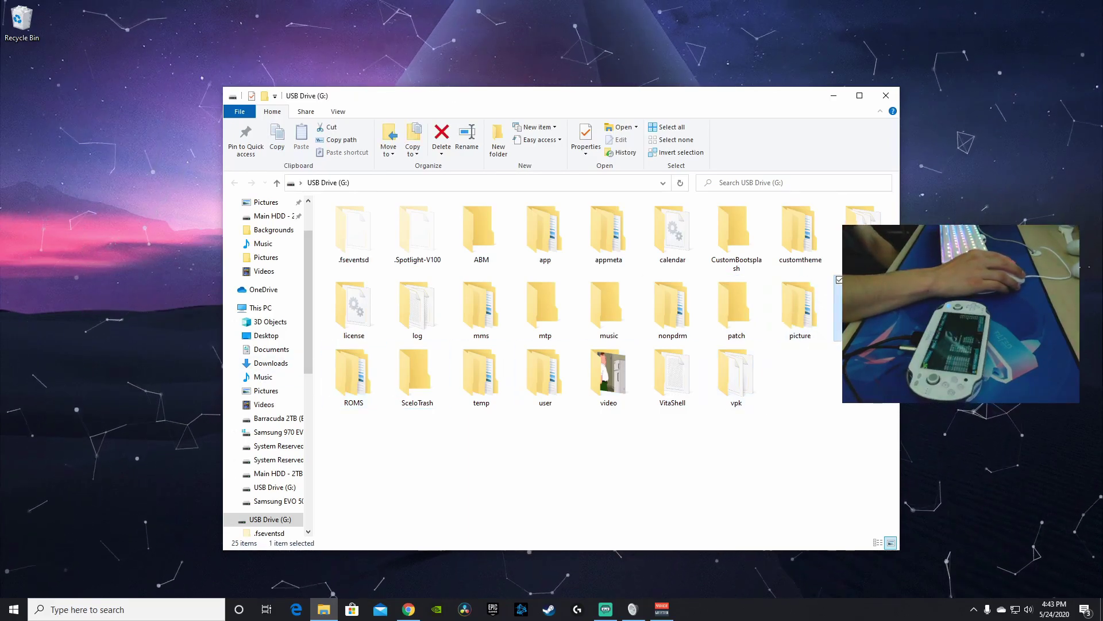
{"action": "left_click", "coordinate": [850, 421]}
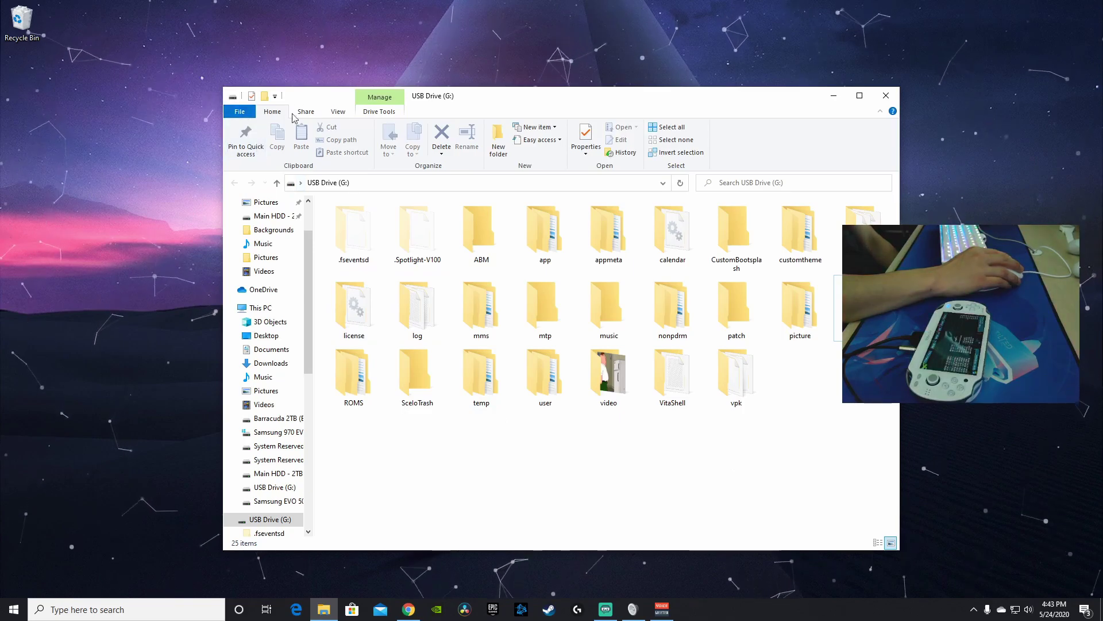
{"action": "left_click", "coordinate": [339, 112]}
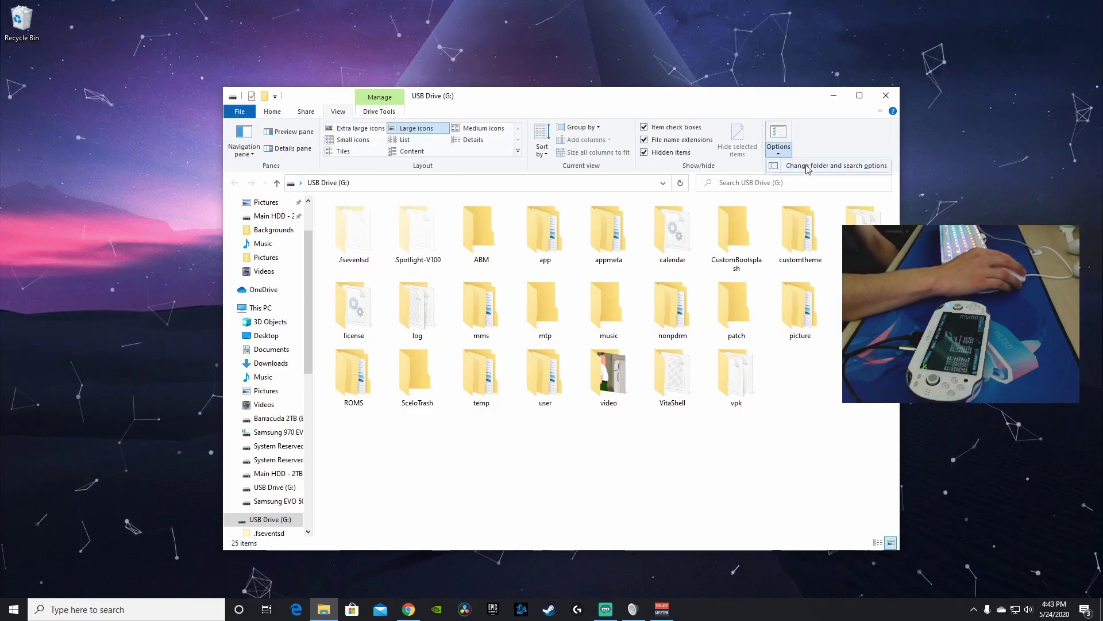
- Untick Hide protected operating system files in Folder Options, confirm Yes, apply and close
{"action": "left_click", "coordinate": [829, 166]}
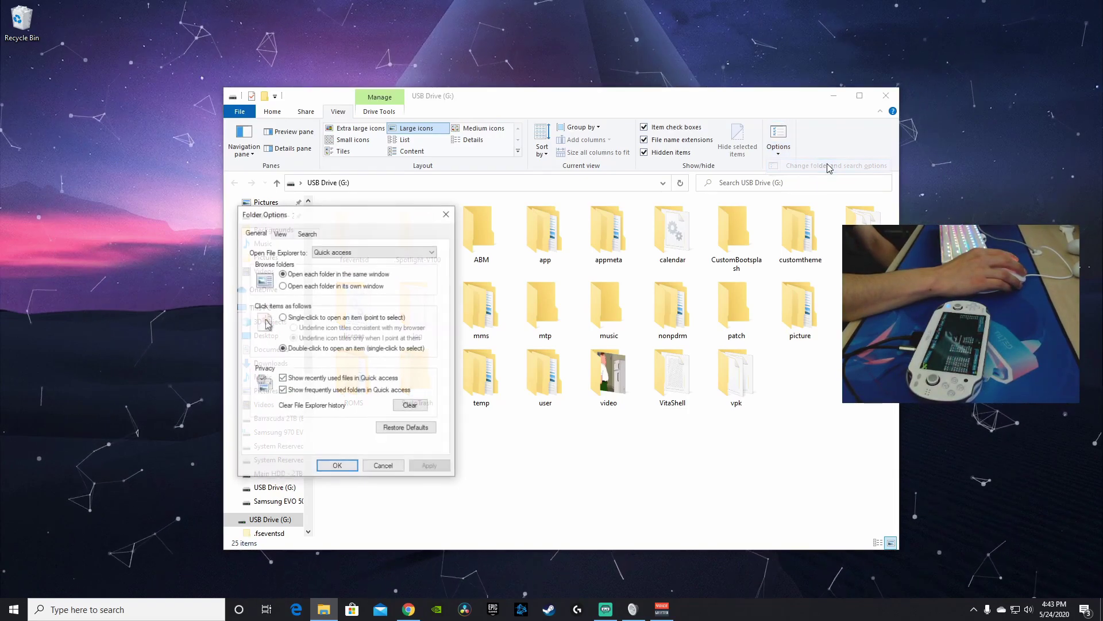
{"action": "left_click_drag", "start_coordinate": [345, 213], "coordinate": [451, 192]}
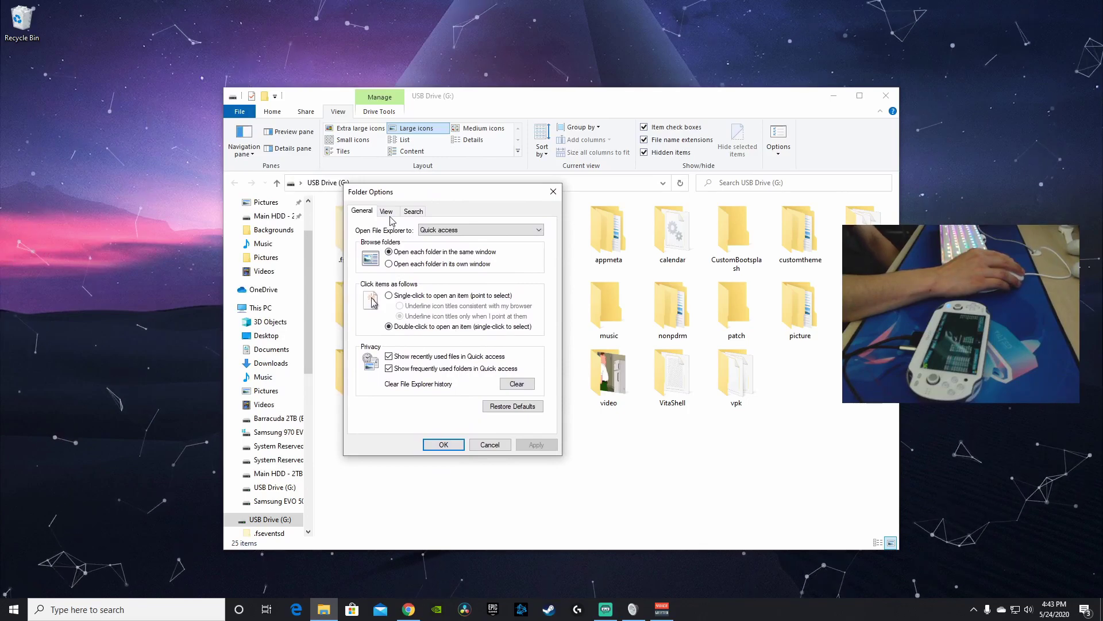
{"action": "left_click", "coordinate": [386, 212]}
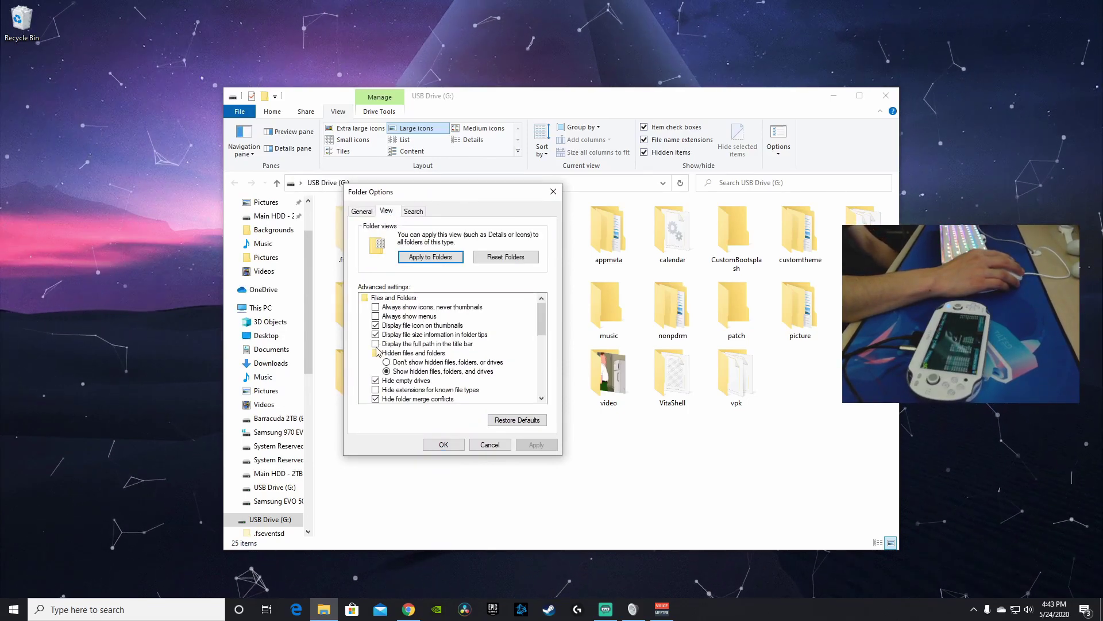
{"action": "scroll", "coordinate": [383, 345], "scroll_direction": "down", "scroll_amount": 2}
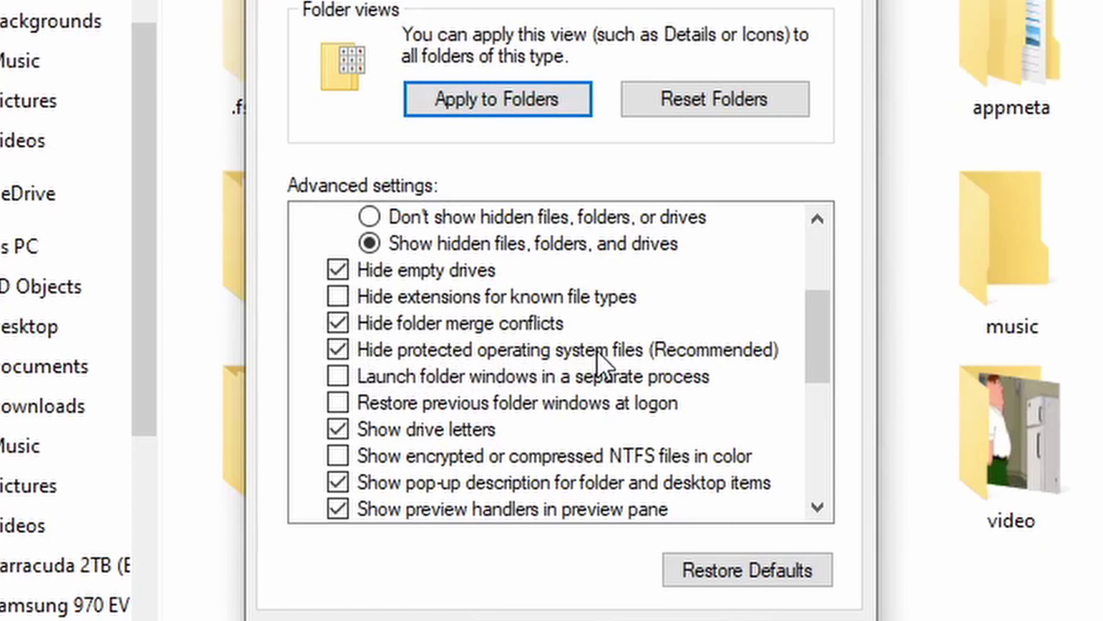
{"action": "left_click", "coordinate": [337, 350]}
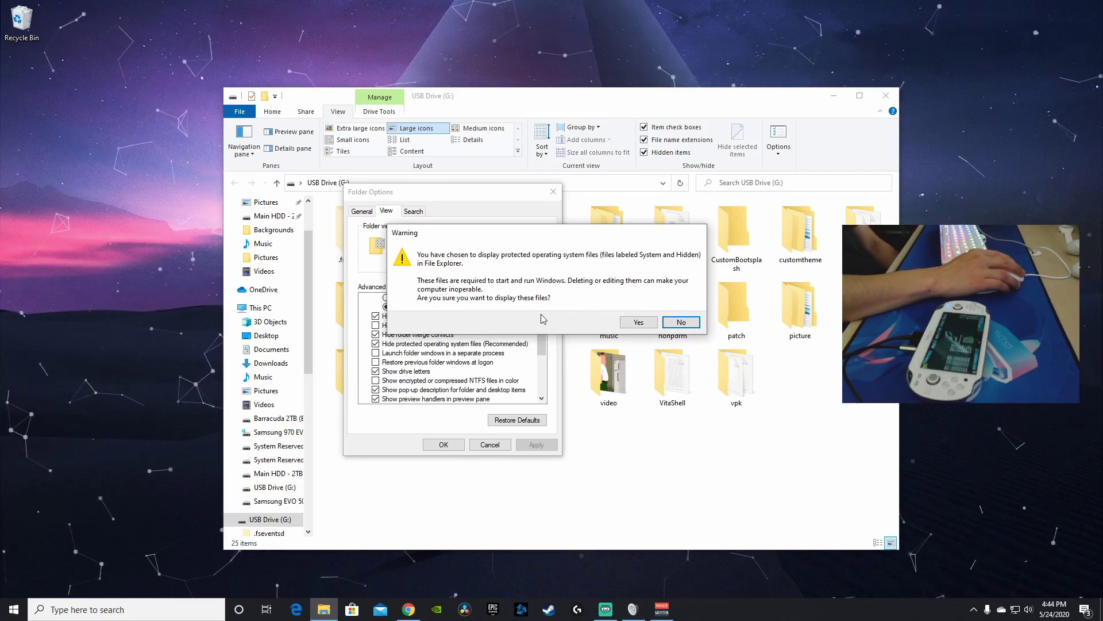
{"action": "left_click", "coordinate": [637, 323]}
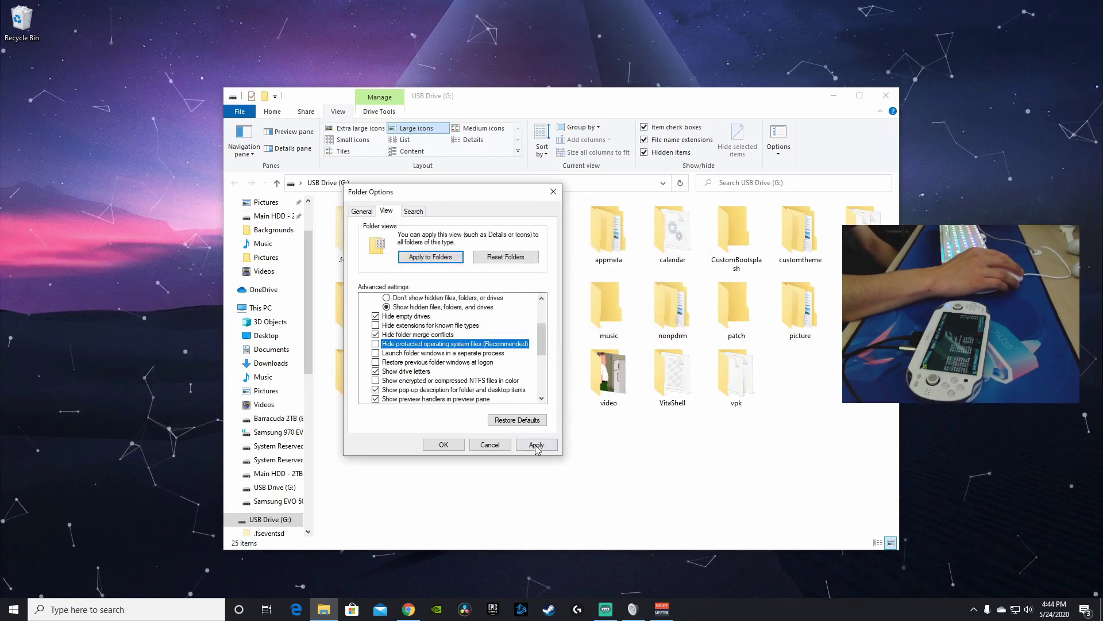
{"action": "left_click", "coordinate": [527, 446]}
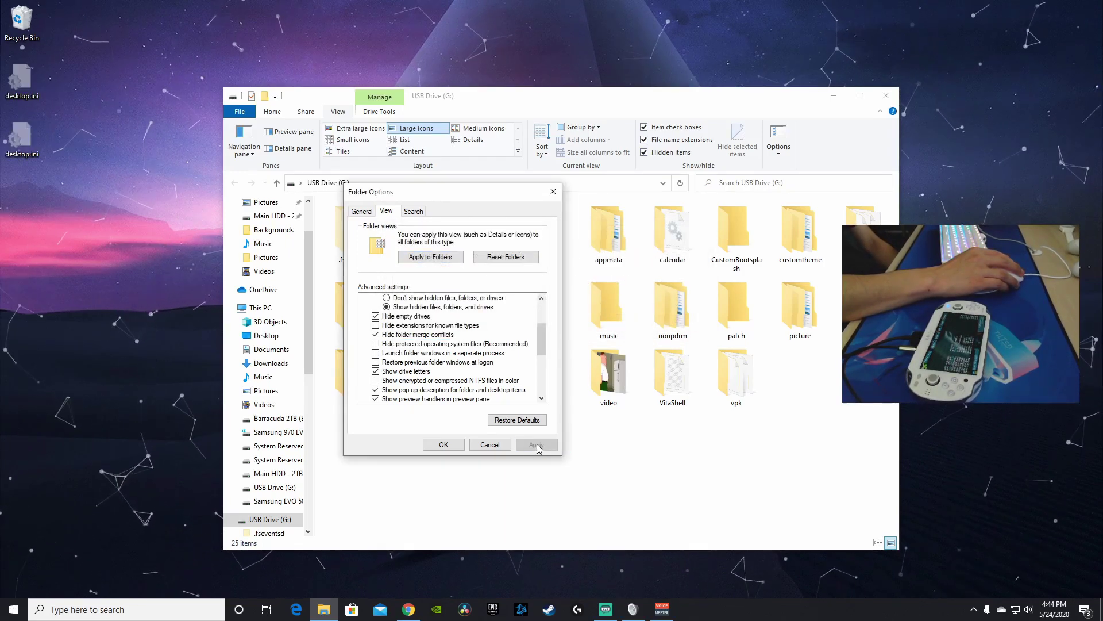
{"action": "left_click", "coordinate": [451, 446]}
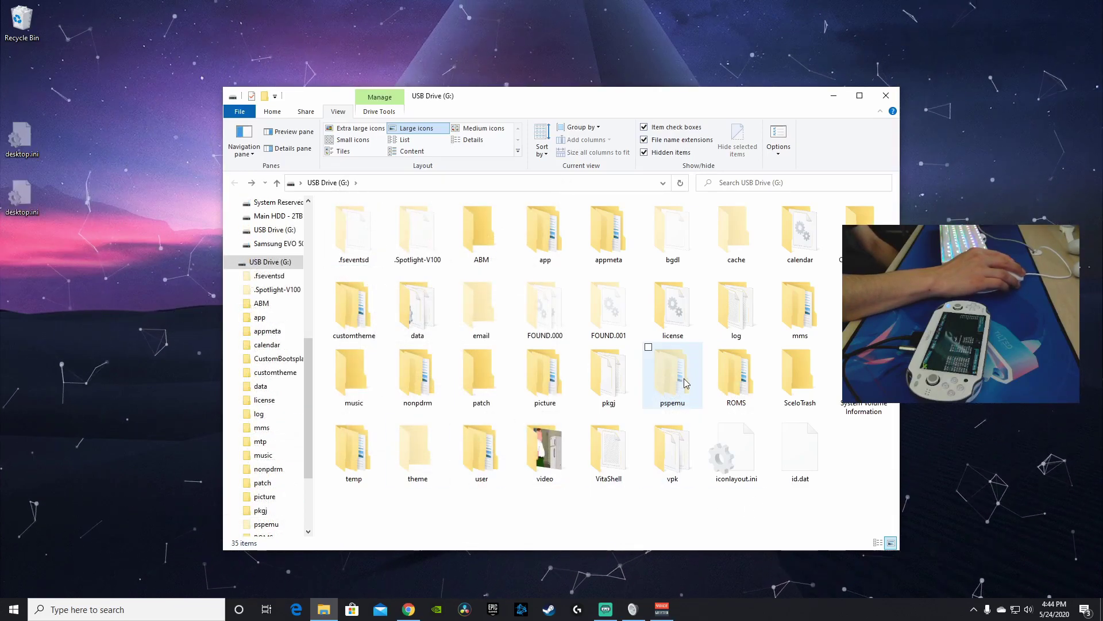
- Navigate into pspemu/PSP/THEMES on the USB drive and reposition the Explorer window
{"action": "double_click", "coordinate": [685, 383]}
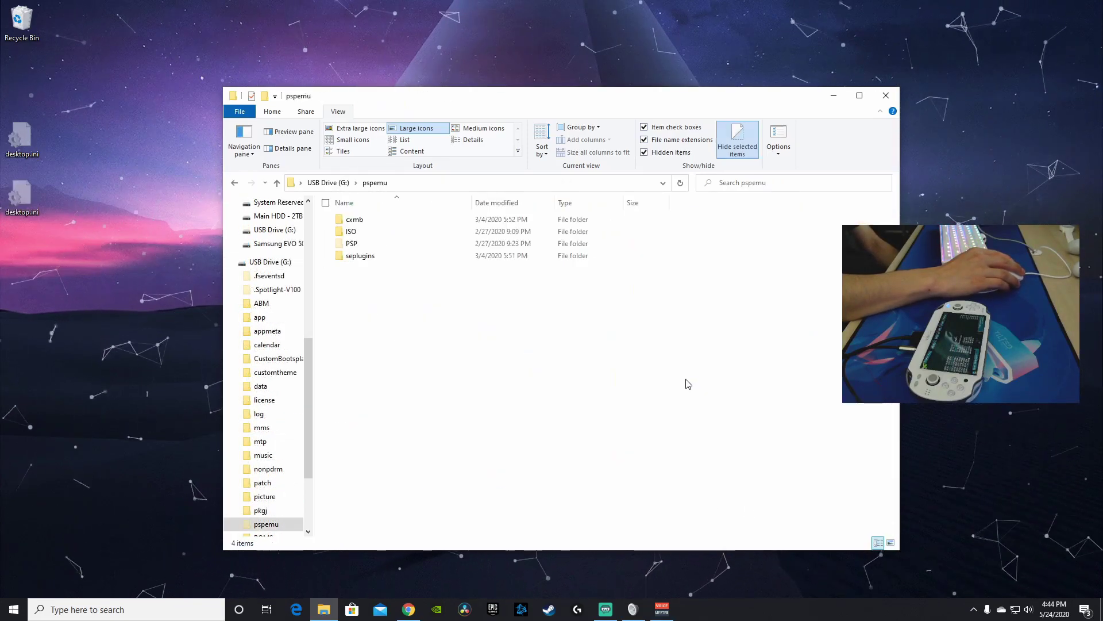
{"action": "double_click", "coordinate": [363, 249]}
{"action": "double_click", "coordinate": [361, 259]}
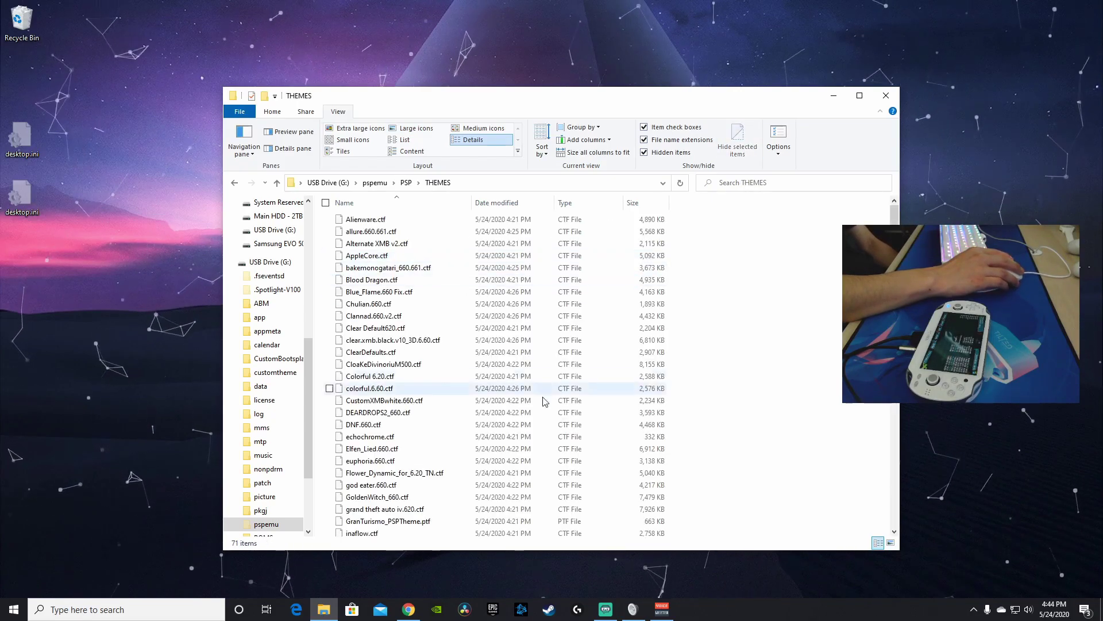
{"action": "scroll", "coordinate": [460, 397], "scroll_direction": "down", "scroll_amount": 15}
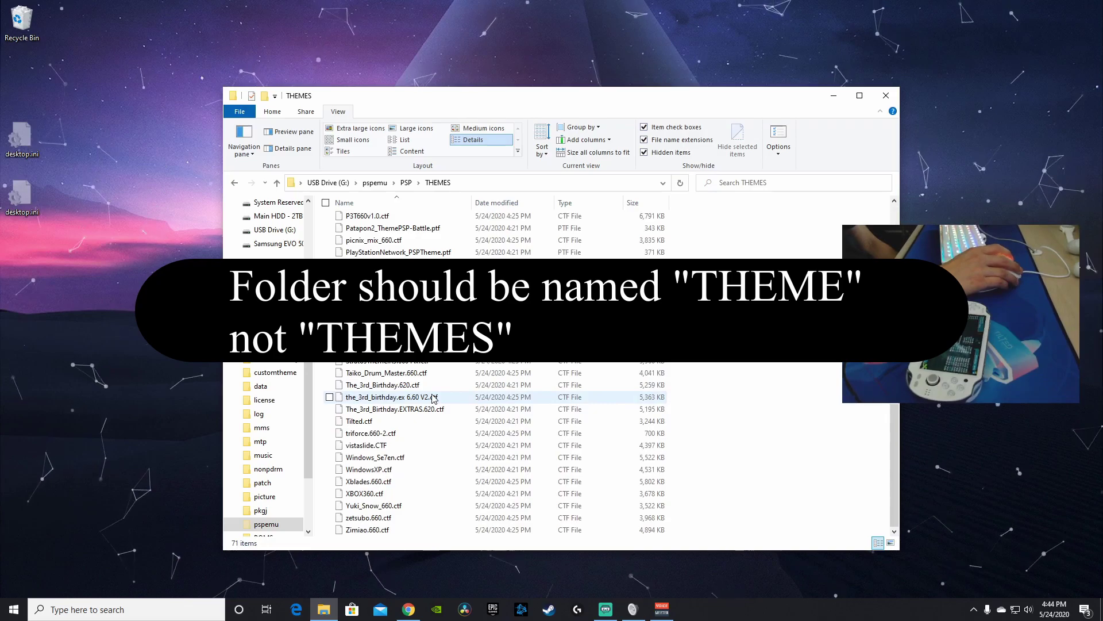
{"action": "scroll", "coordinate": [556, 382], "scroll_direction": "up", "scroll_amount": 3}
{"action": "scroll", "coordinate": [549, 287], "scroll_direction": "up", "scroll_amount": 15}
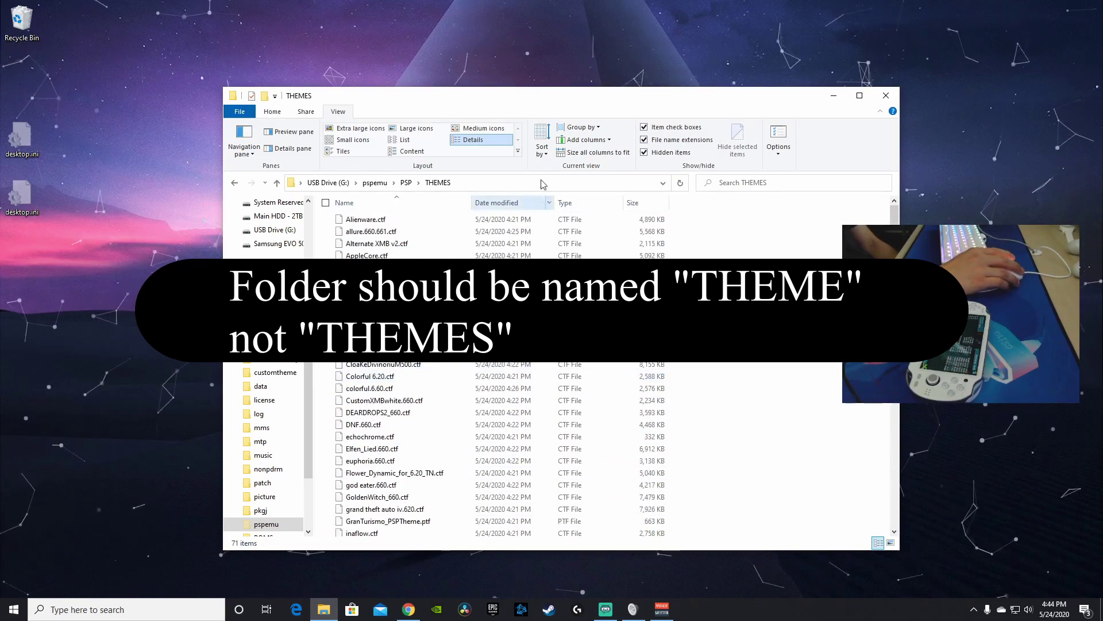
{"action": "left_click_drag", "start_coordinate": [586, 106], "coordinate": [495, 100]}
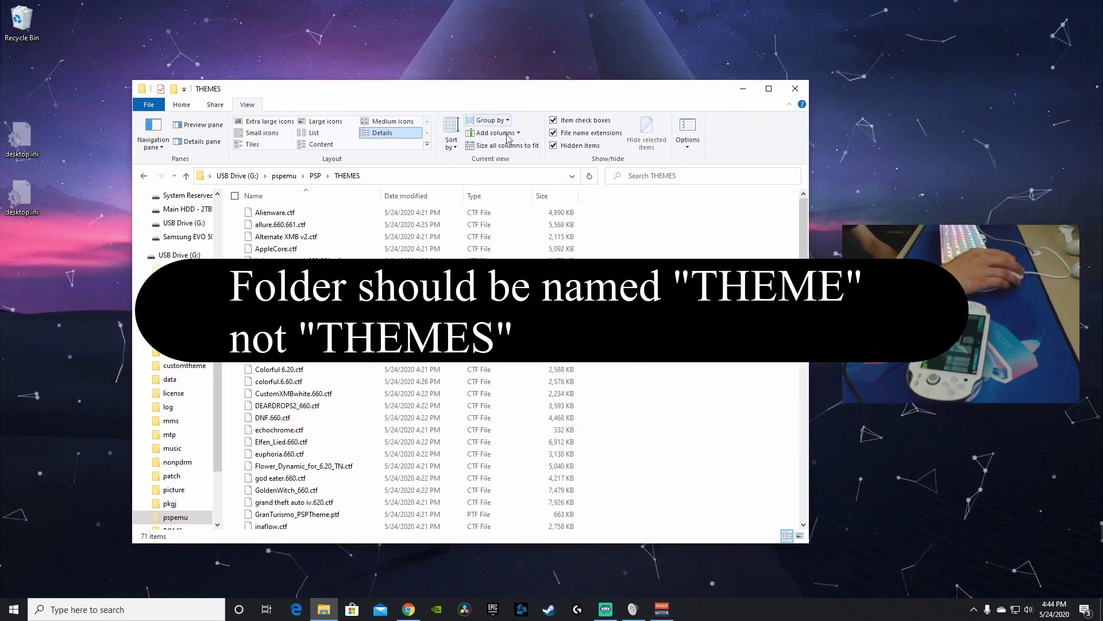
- Create a new folder in PSP, then reopen THEMES and narrow the window
{"action": "left_click", "coordinate": [317, 178]}
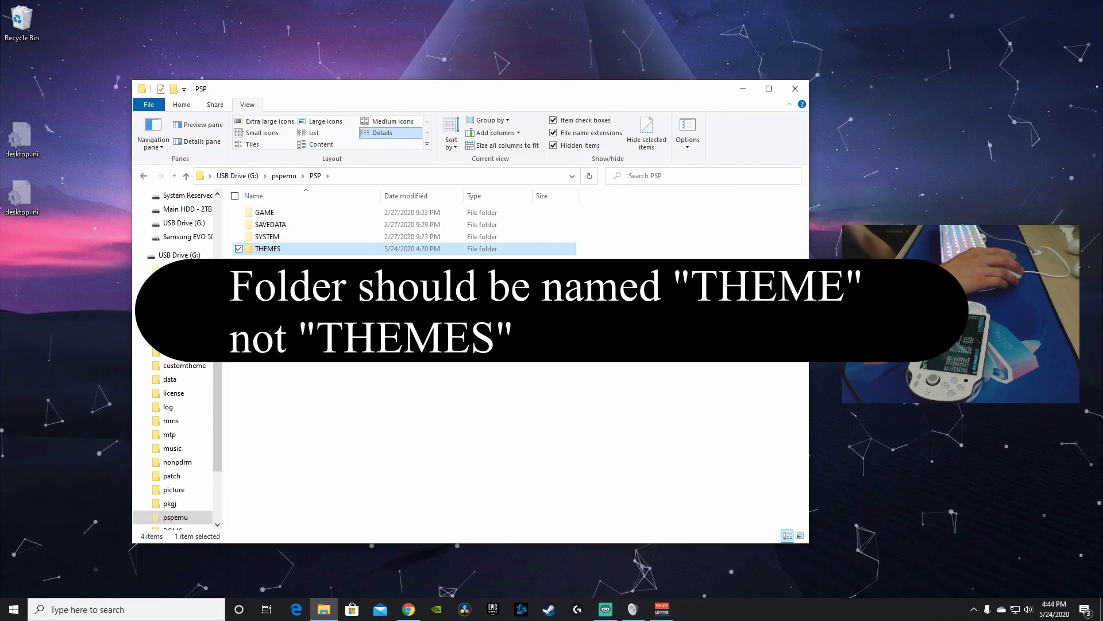
{"action": "right_click", "coordinate": [370, 284]}
{"action": "mouse_move", "coordinate": [427, 426]}
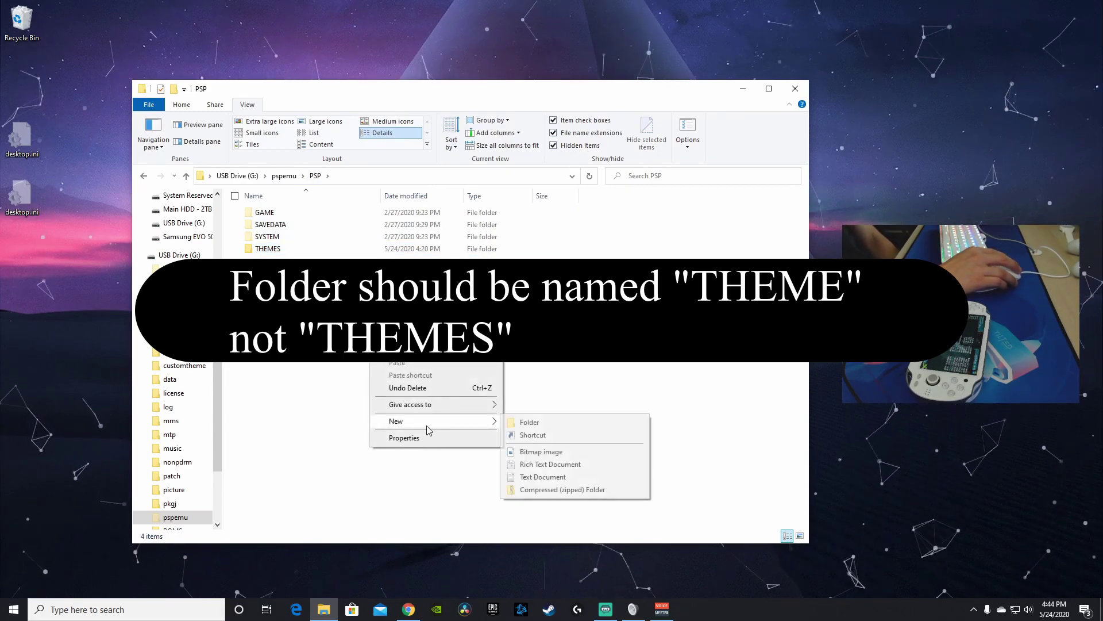
{"action": "left_click", "coordinate": [523, 428]}
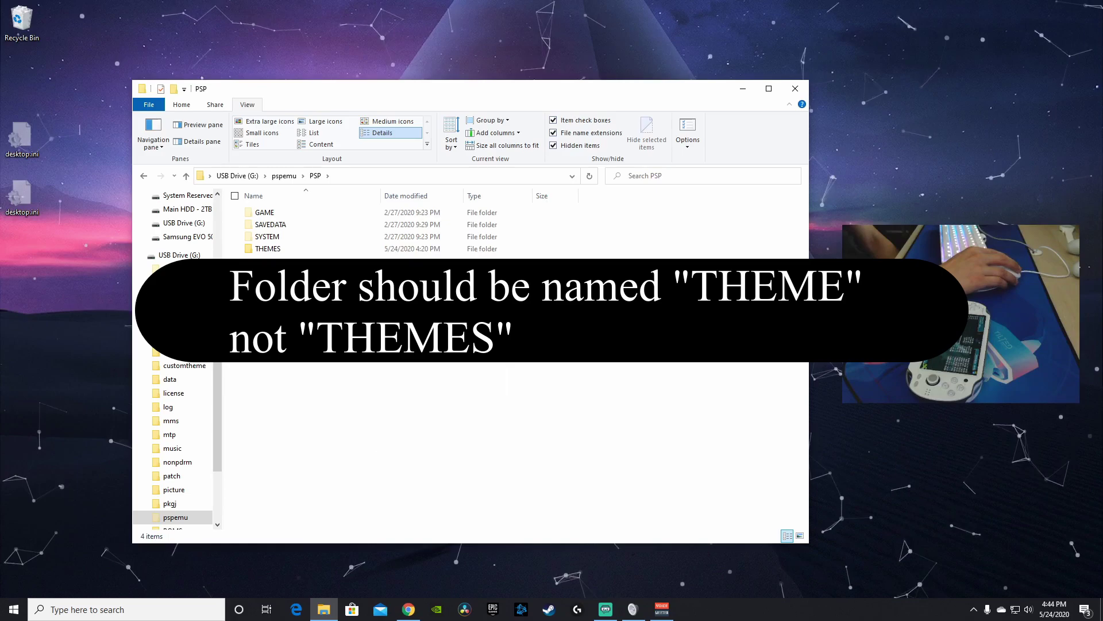
{"action": "double_click", "coordinate": [268, 248]}
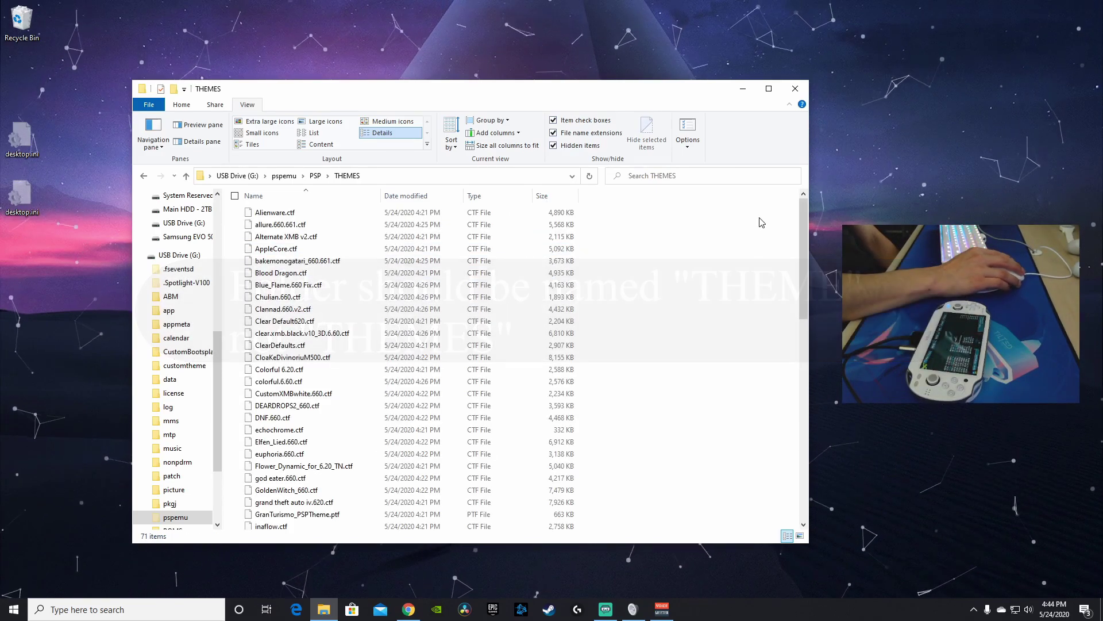
{"action": "left_click_drag", "start_coordinate": [808, 248], "coordinate": [657, 259]}
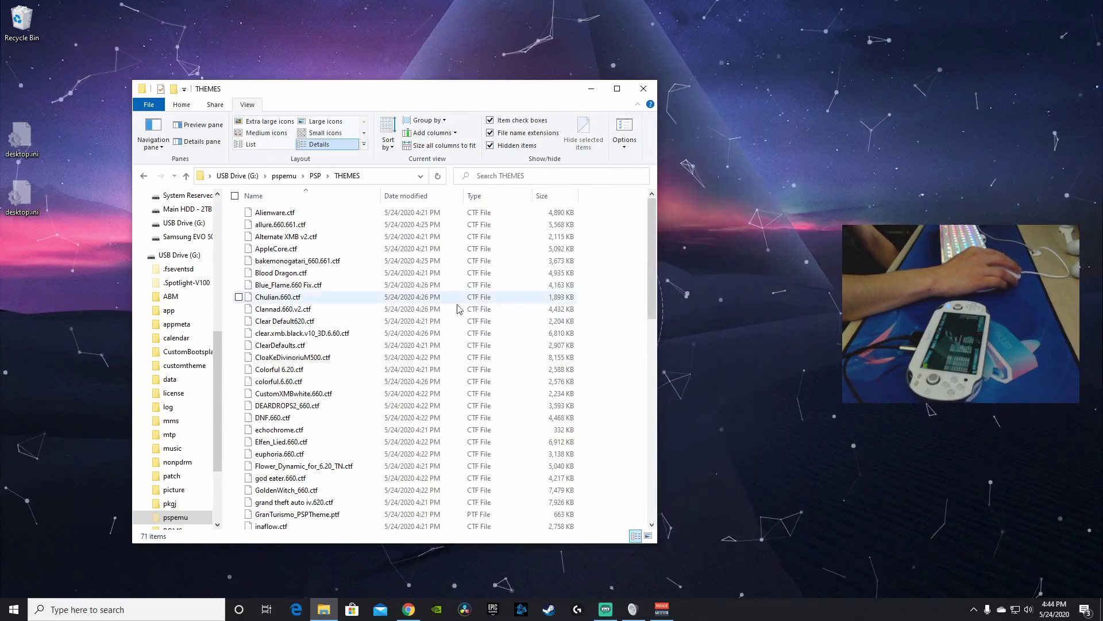
- In VitaShell, navigate into the ux0:vpk/ folder
{"action": "key", "text": "alt+Left"}
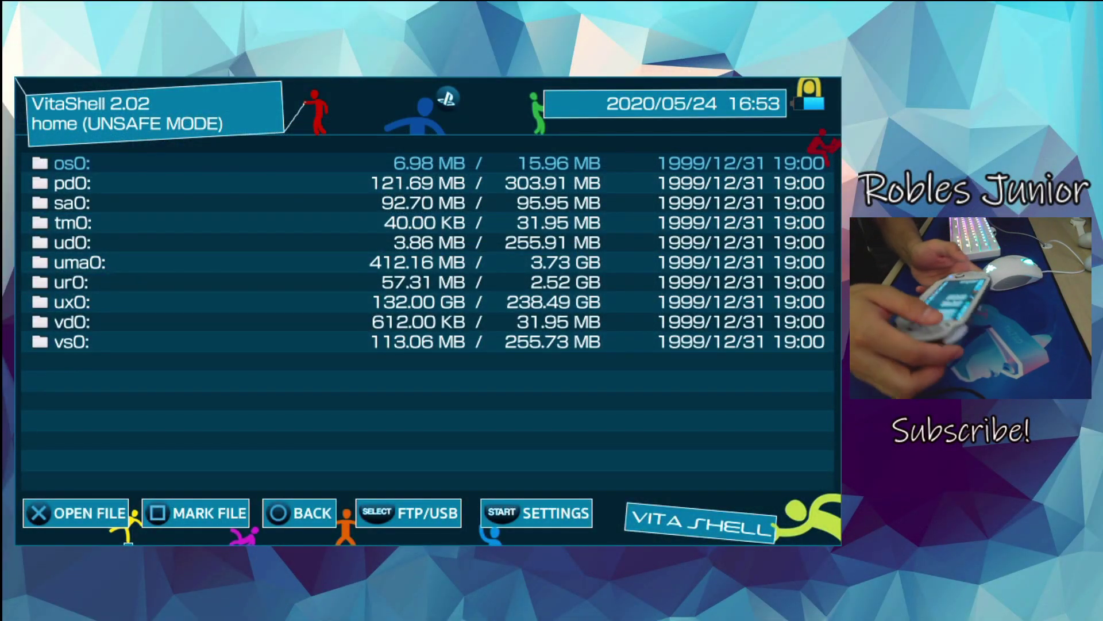
{"action": "key", "text": "Down"}
{"action": "key", "text": "Down"}
{"action": "key", "text": "Down"}
{"action": "key", "text": "Down"}
{"action": "key", "text": "Down"}
{"action": "key", "text": "Down"}
{"action": "key", "text": "Down"}
{"action": "key", "text": "Return"}
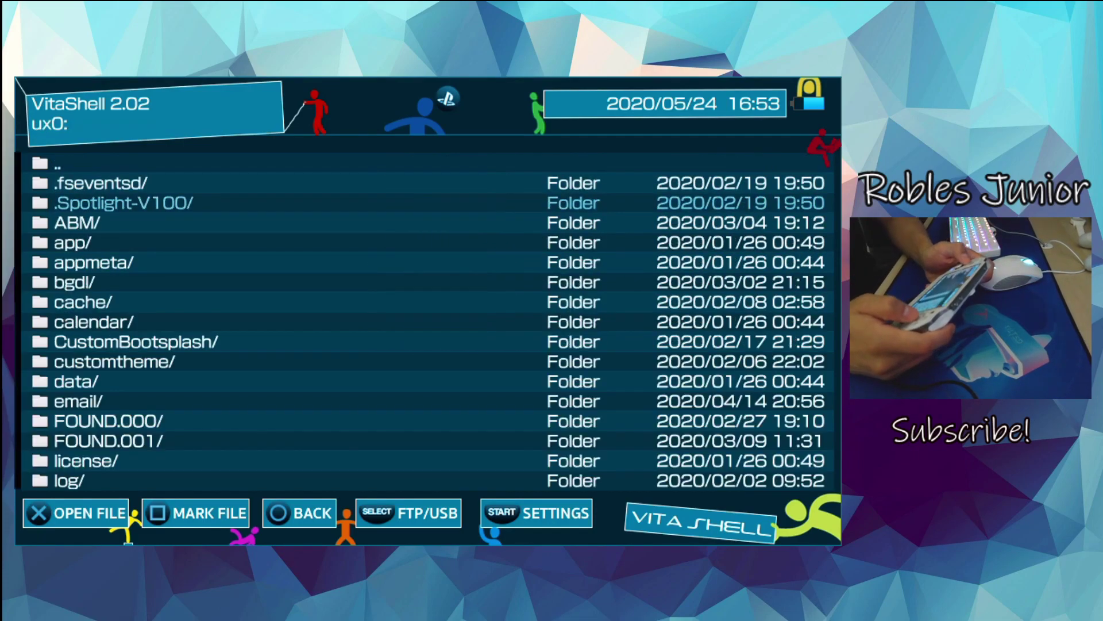
{"action": "key", "text": "Down"}
{"action": "key", "text": "Down"}
{"action": "key", "text": "Down"}
{"action": "key", "text": "Down"}
{"action": "key", "text": "Down"}
{"action": "key", "text": "Down"}
{"action": "key", "text": "Down"}
{"action": "key", "text": "Down"}
{"action": "key", "text": "Down"}
{"action": "key", "text": "Down"}
{"action": "key", "text": "Down"}
{"action": "key", "text": "Down"}
{"action": "key", "text": "Down"}
{"action": "key", "text": "Down"}
{"action": "key", "text": "Down"}
{"action": "key", "text": "Down"}
{"action": "key", "text": "Down"}
{"action": "key", "text": "Down"}
{"action": "key", "text": "Down"}
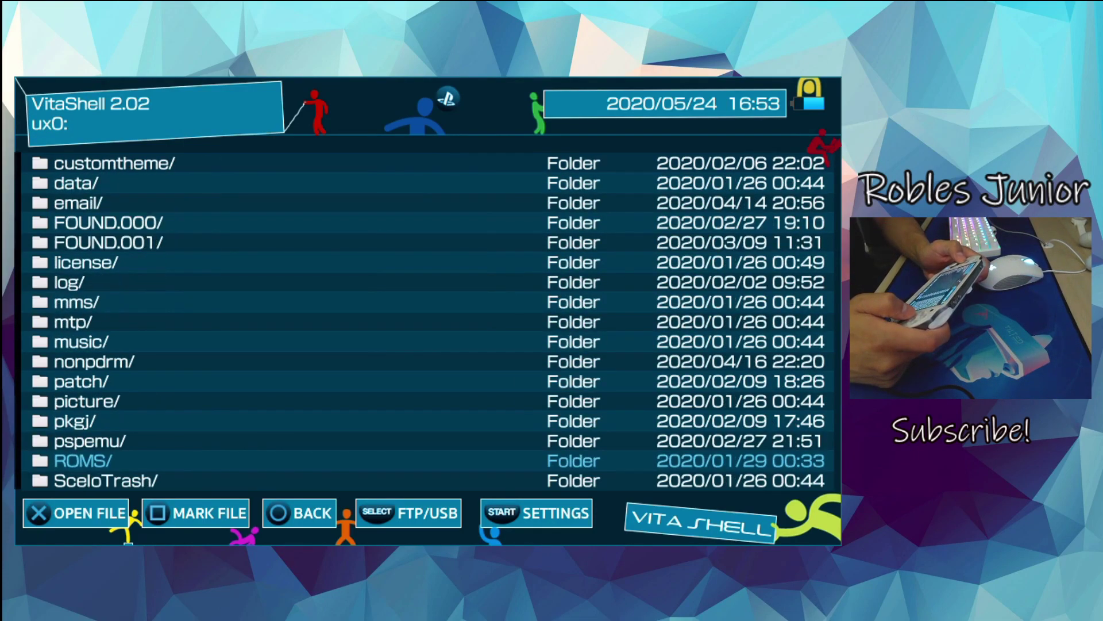
{"action": "key", "text": "Down"}
{"action": "key", "text": "Down"}
{"action": "key", "text": "Down"}
{"action": "key", "text": "Down"}
{"action": "key", "text": "Down"}
{"action": "key", "text": "Return"}
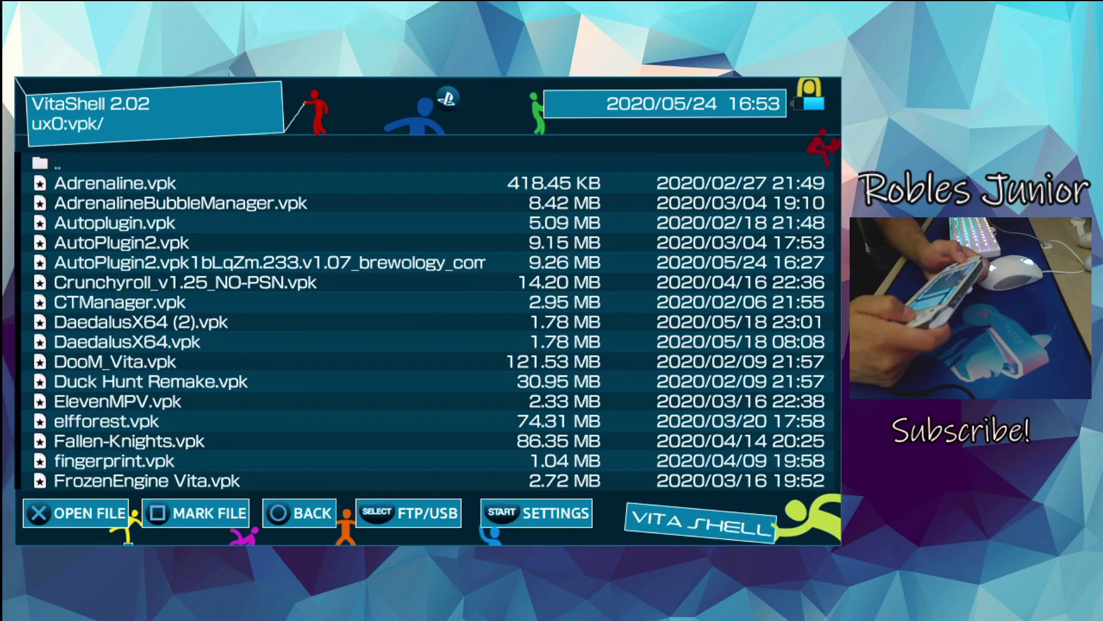
- Install the 2020/05/24 AutoPlugin2 package, accept extended permissions, and return home
{"action": "key", "text": "Down"}
{"action": "key", "text": "Down"}
{"action": "key", "text": "Down"}
{"action": "key", "text": "Down"}
{"action": "key", "text": "Down"}
{"action": "key", "text": "Down"}
{"action": "key", "text": "Down"}
{"action": "key", "text": "Down"}
{"action": "key", "text": "Down"}
{"action": "key", "text": "Down"}
{"action": "key", "text": "Up"}
{"action": "key", "text": "Up"}
{"action": "key", "text": "Up"}
{"action": "key", "text": "Up"}
{"action": "key", "text": "Up"}
{"action": "key", "text": "Up"}
{"action": "key", "text": "Down"}
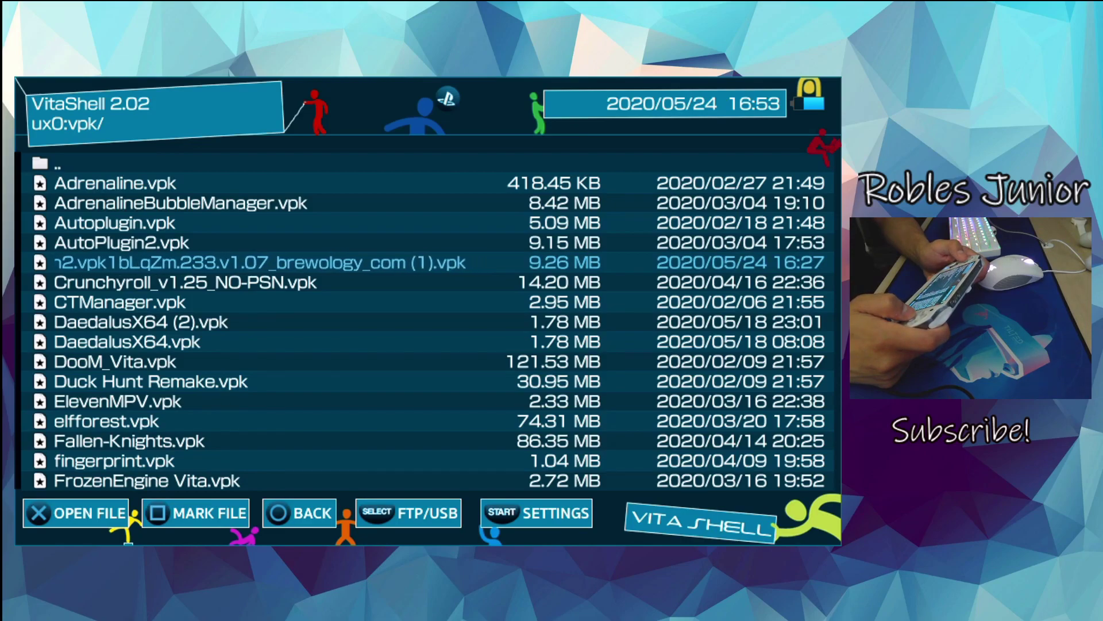
{"action": "key", "text": "Return"}
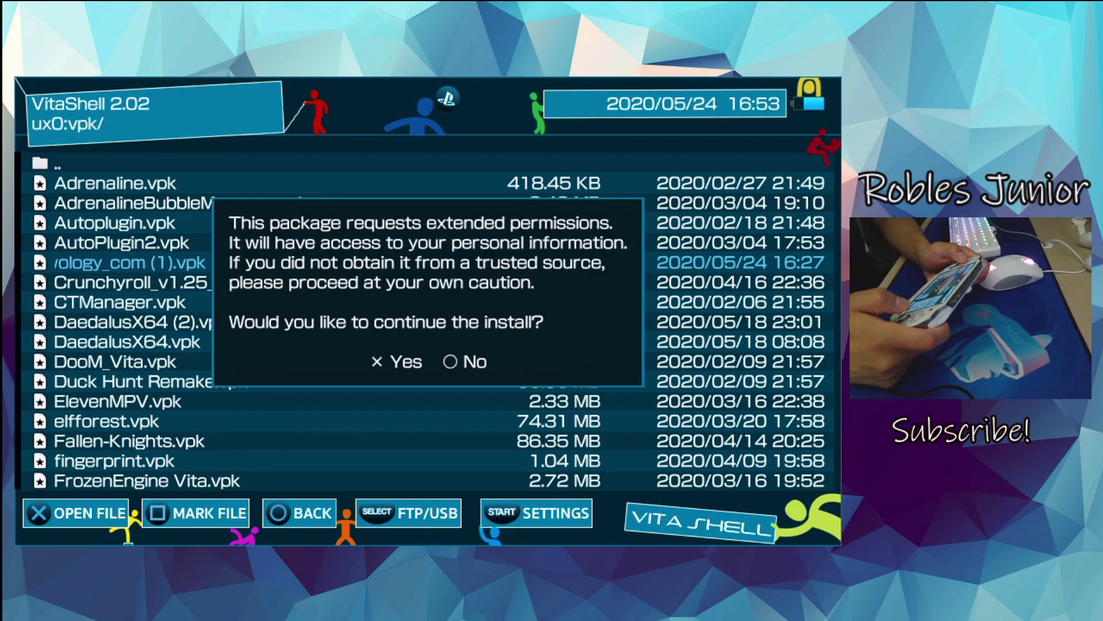
{"action": "key", "text": "Return"}
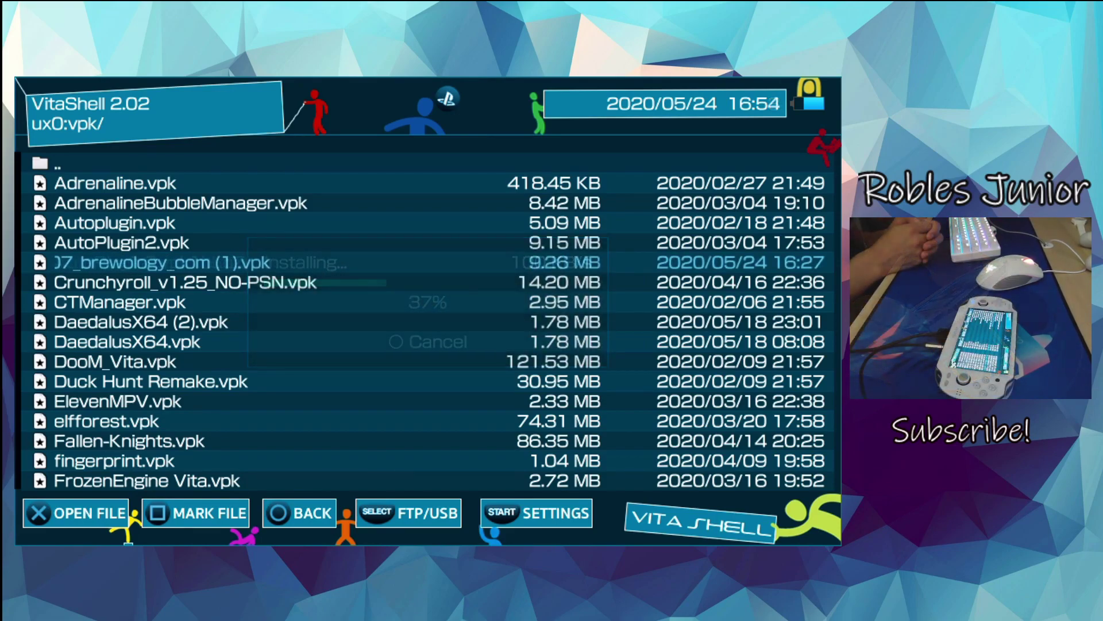
{"action": "key", "text": "super"}
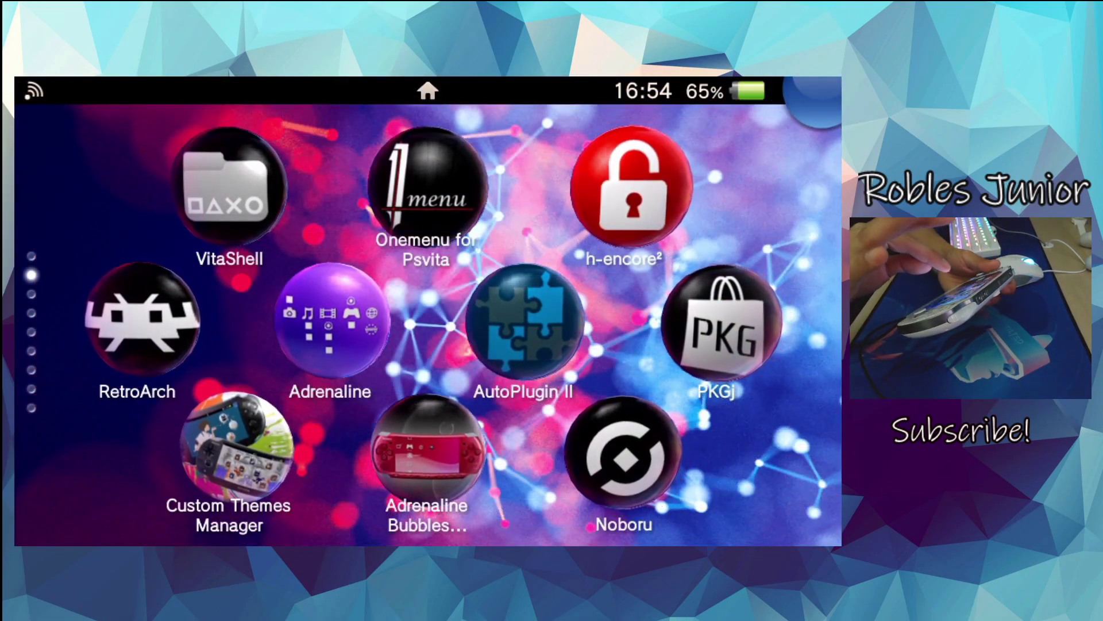
- Launch AutoPlugin II and enter the PSP plugins (Adrenaline) menu
{"action": "left_click", "coordinate": [525, 325]}
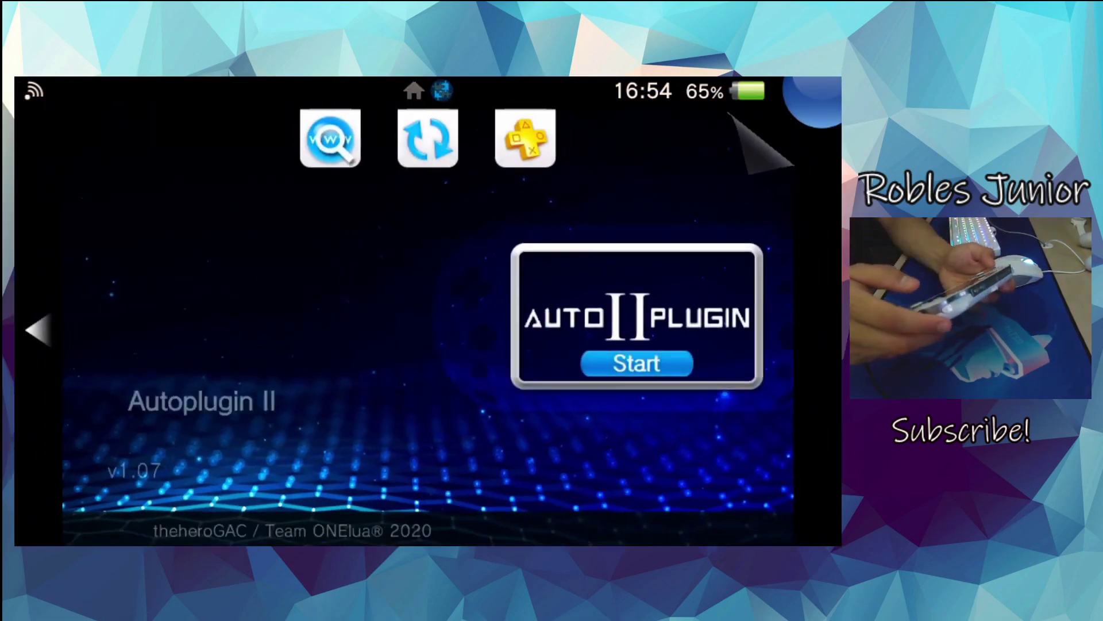
{"action": "left_click", "coordinate": [634, 363]}
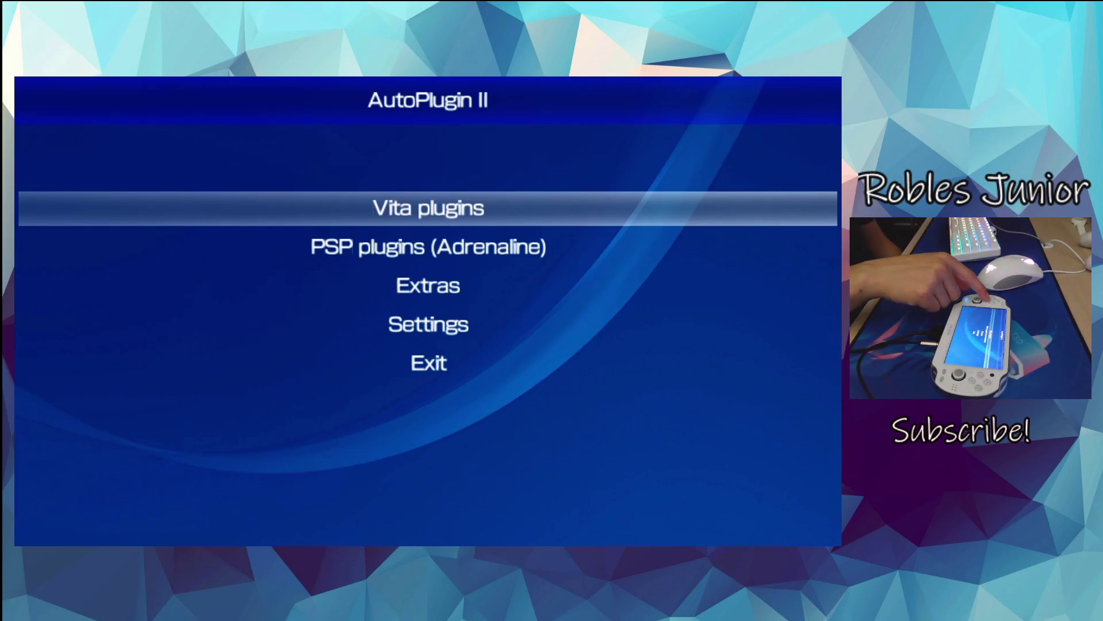
{"action": "key", "text": "Down"}
{"action": "key", "text": "Return"}
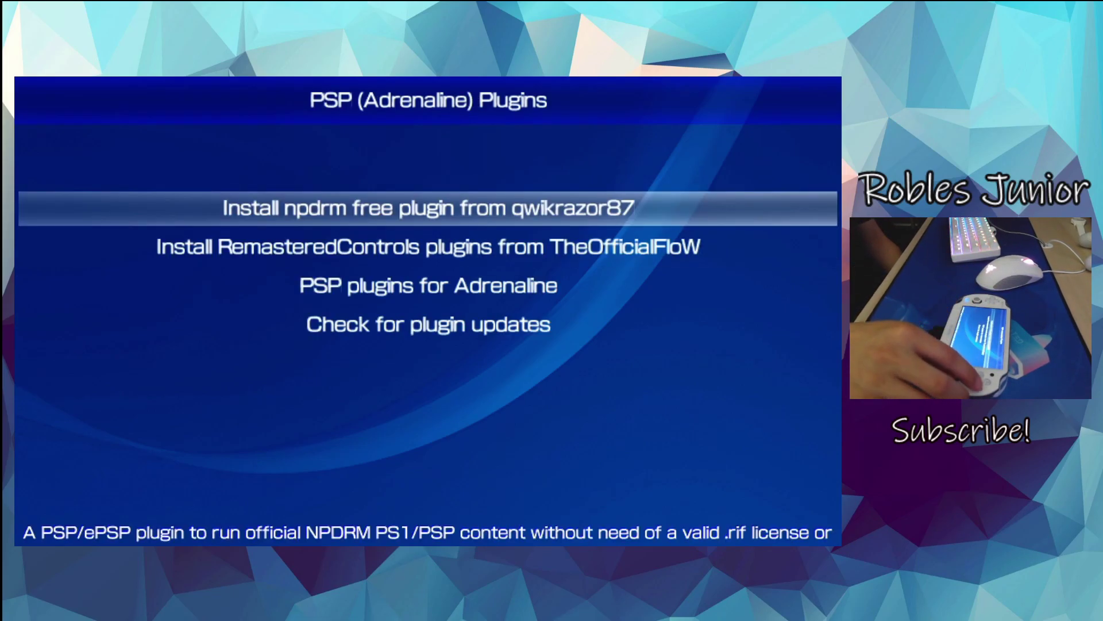
- Install cxmb.prx from PSP plugins for Adrenaline, then exit the app
{"action": "key", "text": "Down"}
{"action": "key", "text": "Down"}
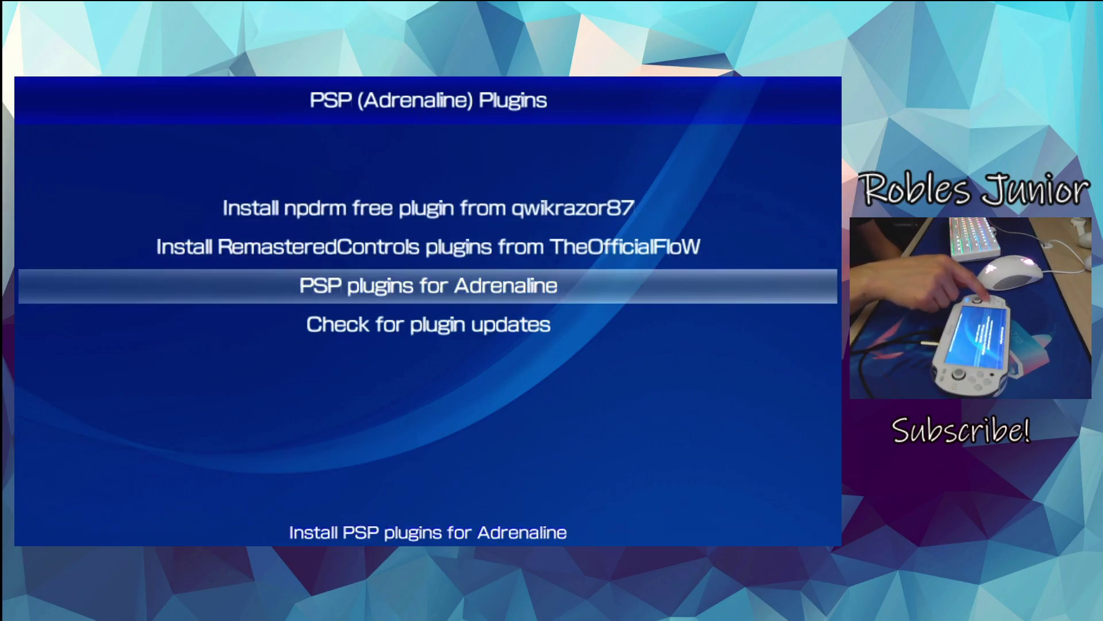
{"action": "key", "text": "Return"}
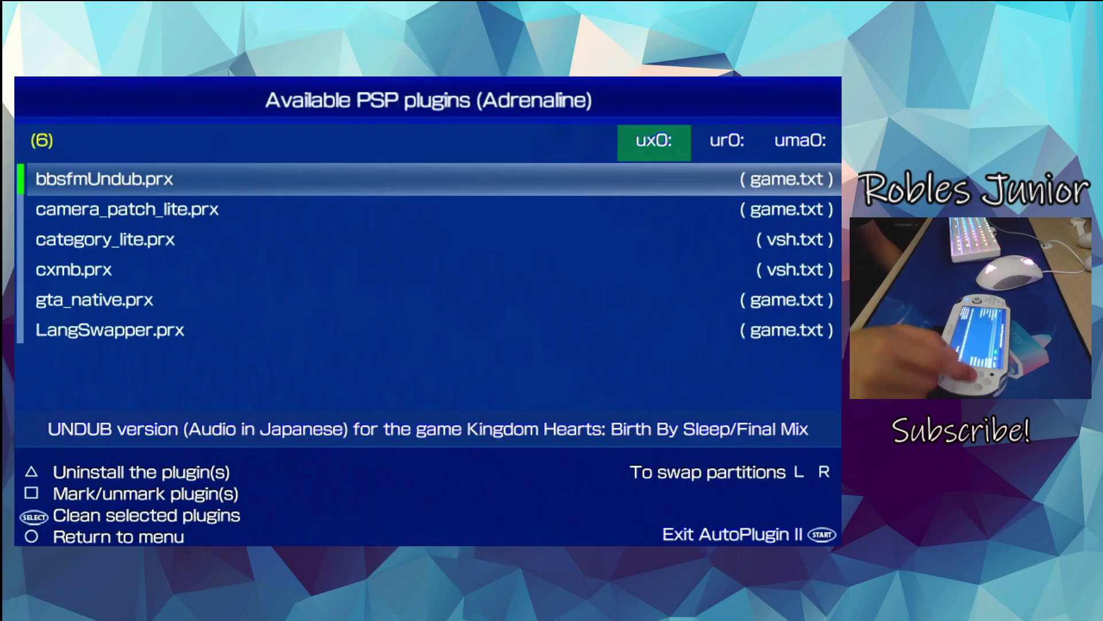
{"action": "key", "text": "Down"}
{"action": "key", "text": "Down"}
{"action": "key", "text": "Down"}
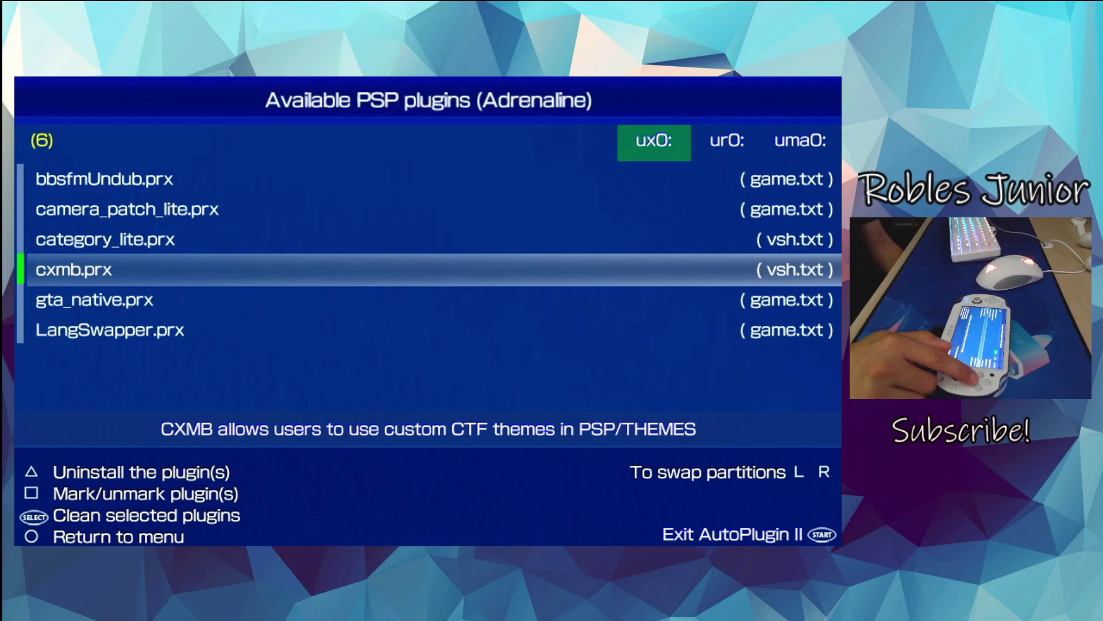
{"action": "key", "text": "Return"}
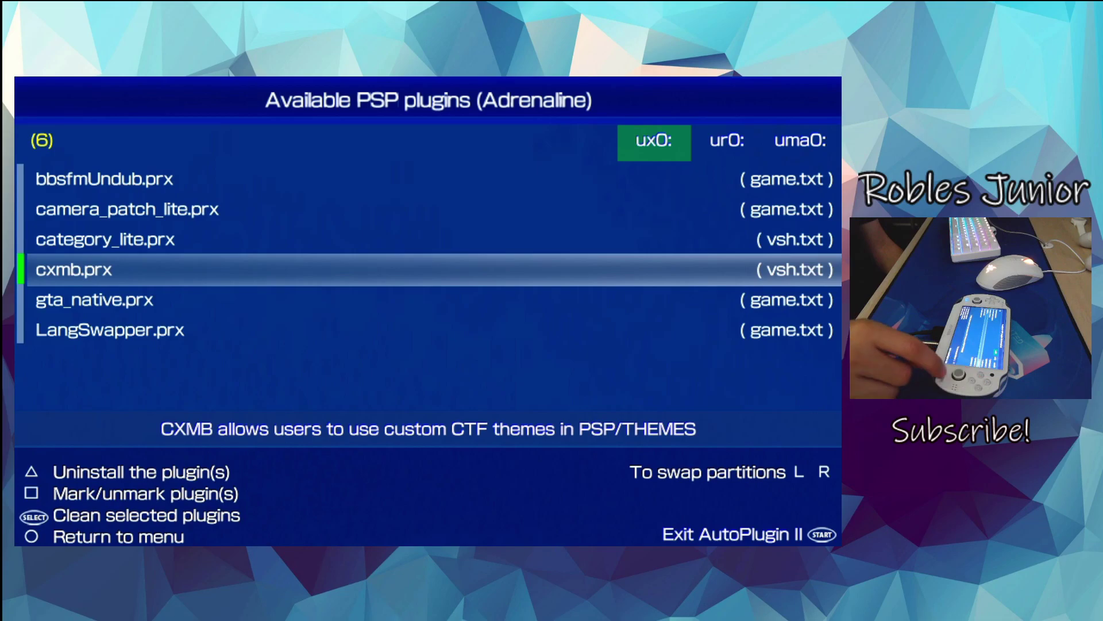
{"action": "key", "text": "Escape"}
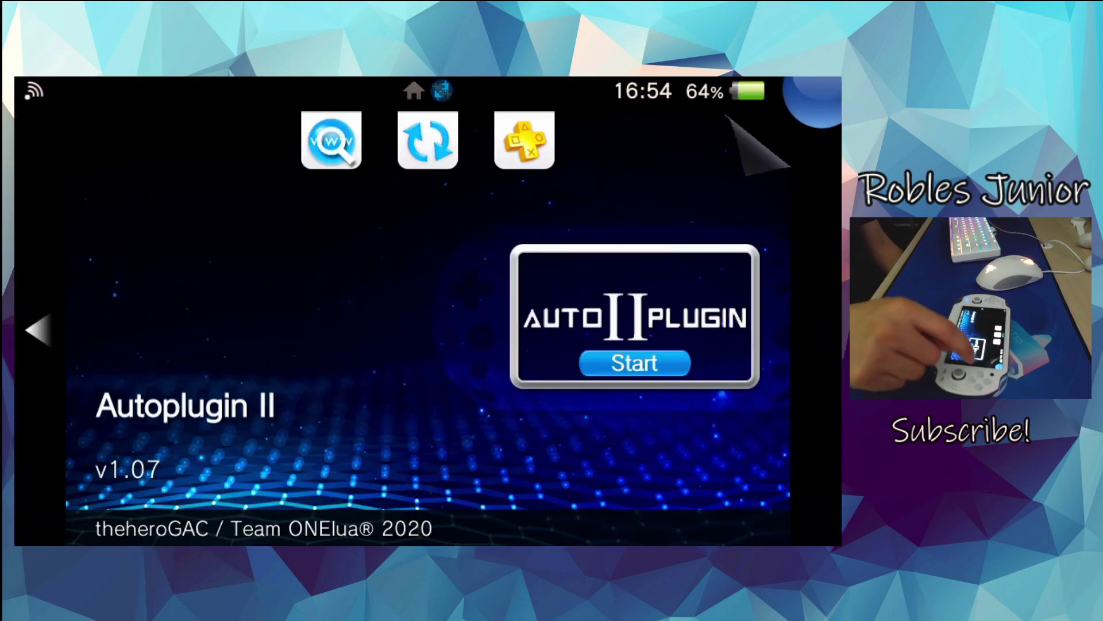
{"action": "left_click_drag", "start_coordinate": [759, 144], "coordinate": [615, 488]}
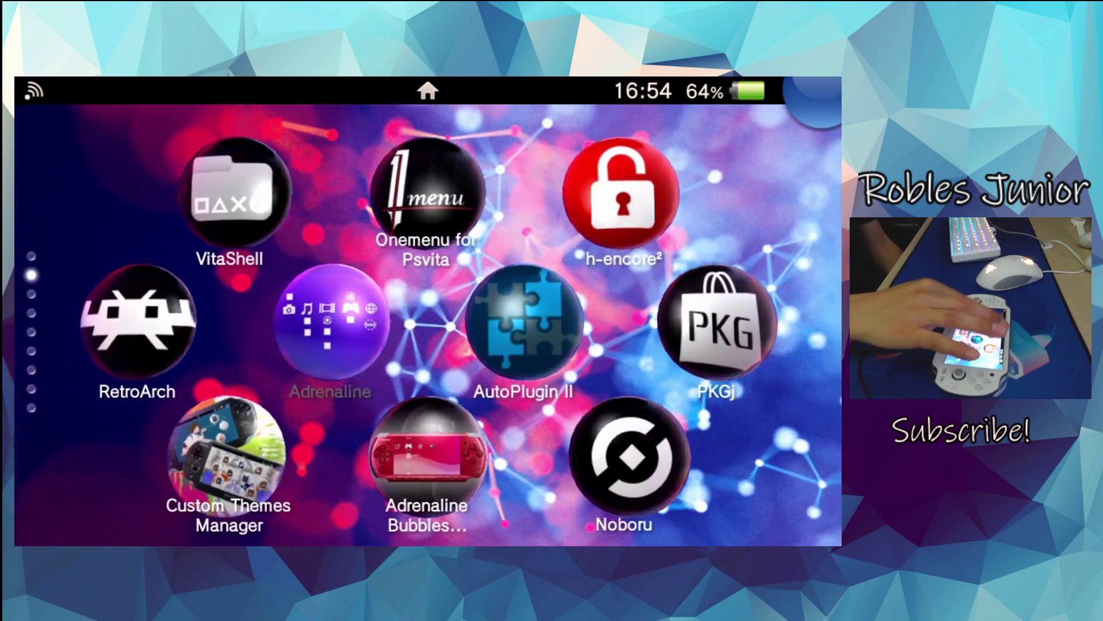
- Start Adrenaline and open the theme list under XMB Settings > Theme
{"action": "left_click", "coordinate": [331, 321]}
{"action": "left_click", "coordinate": [636, 362]}
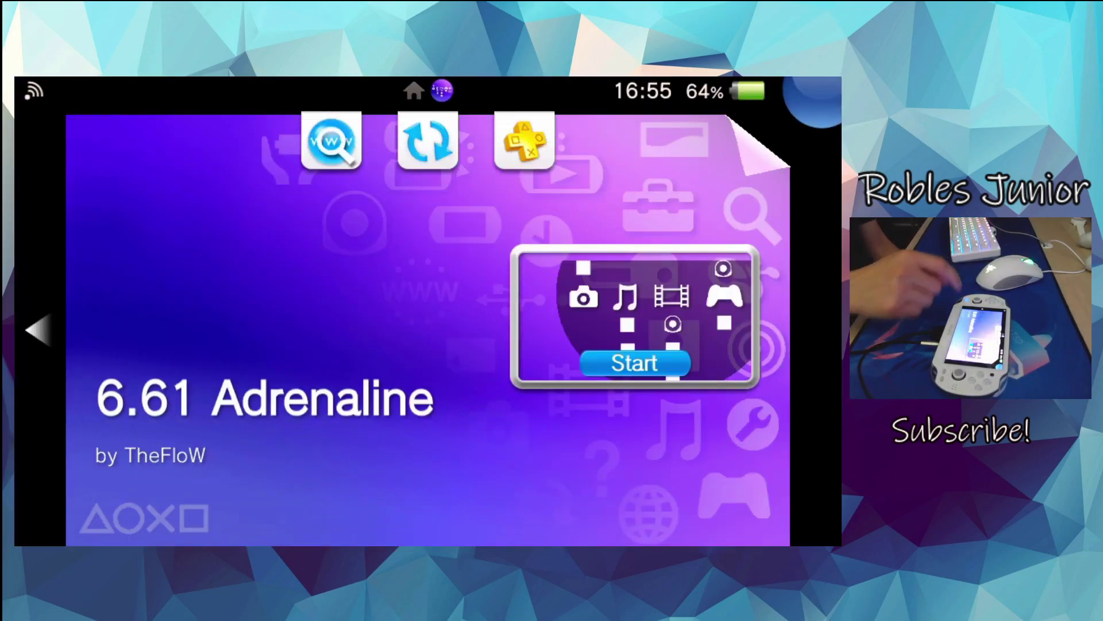
{"action": "left_click", "coordinate": [636, 362]}
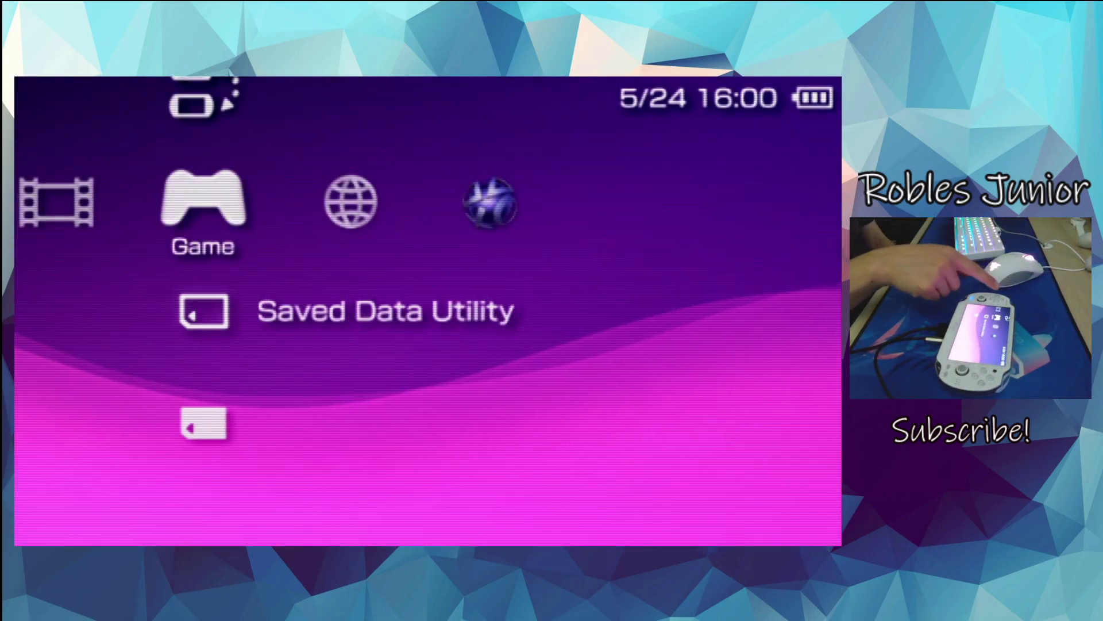
{"action": "key", "text": "Left"}
{"action": "key", "text": "Left"}
{"action": "key", "text": "Left"}
{"action": "key", "text": "Left"}
{"action": "key", "text": "Down"}
{"action": "key", "text": "Down"}
{"action": "key", "text": "Down"}
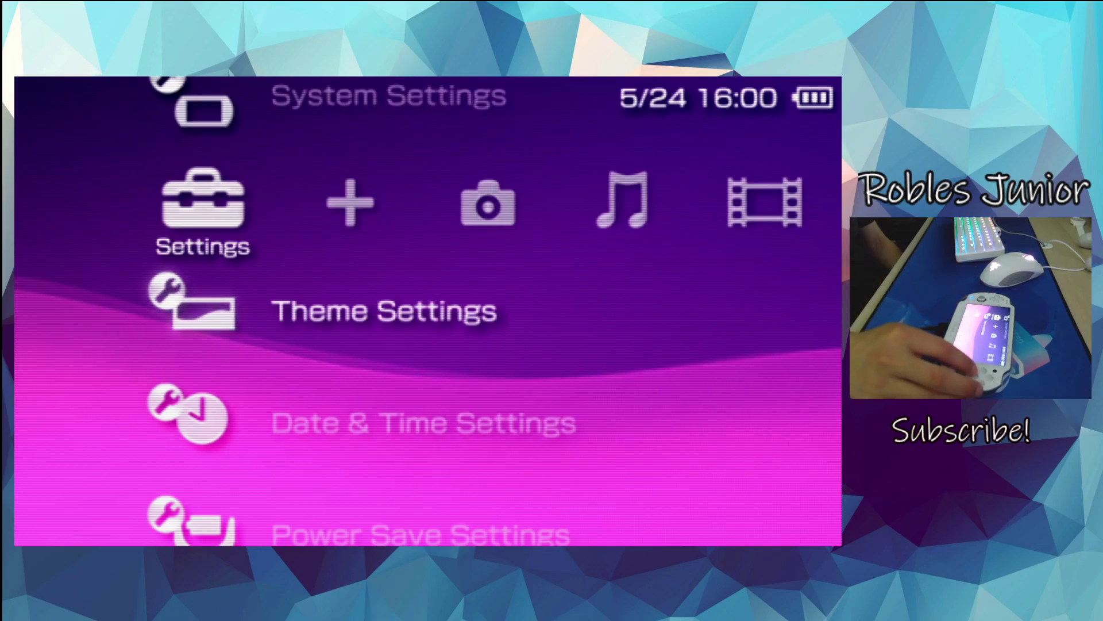
{"action": "key", "text": "Return"}
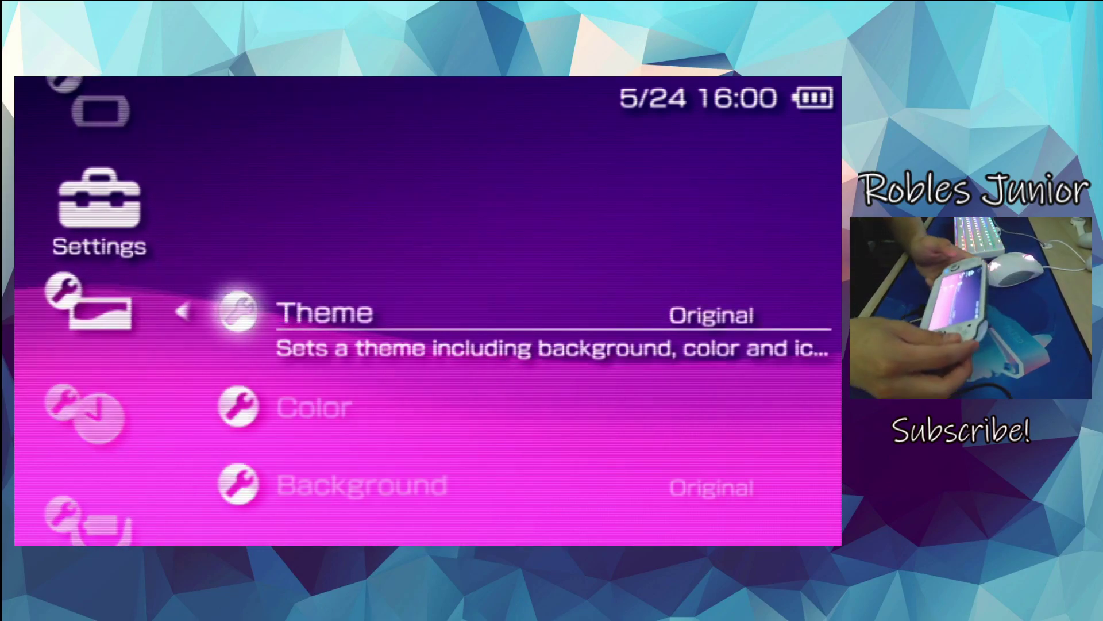
{"action": "key", "text": "Return"}
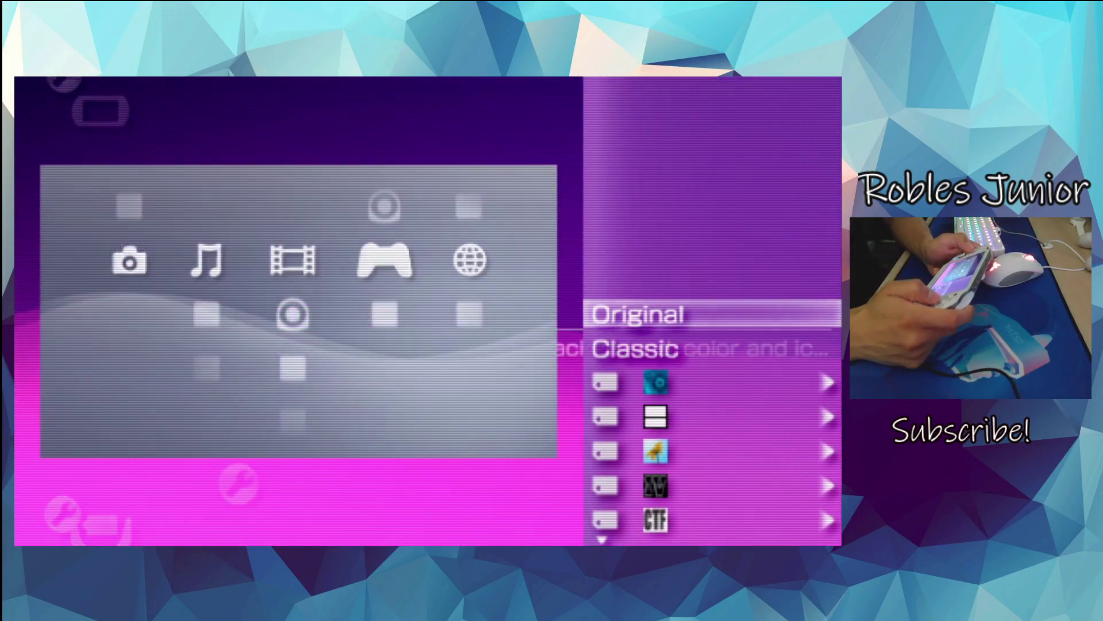
- Scroll through the installed themes to CTF and open its Apply/Delete options
{"action": "key", "text": "Down"}
{"action": "key", "text": "Down"}
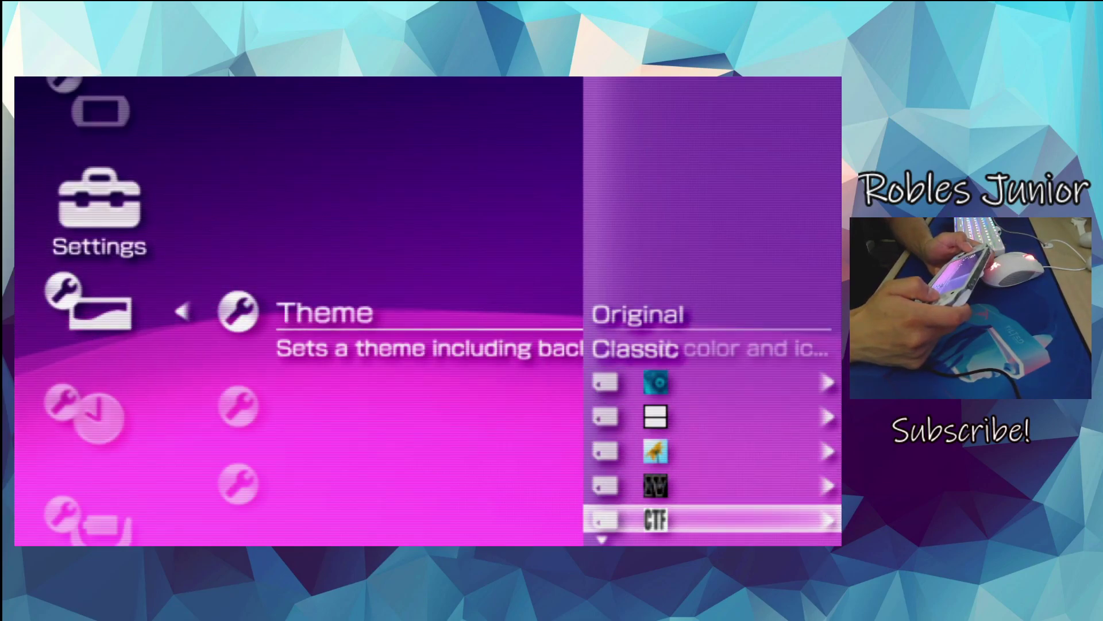
{"action": "key", "text": "Down"}
{"action": "key", "text": "Down"}
{"action": "key", "text": "Down"}
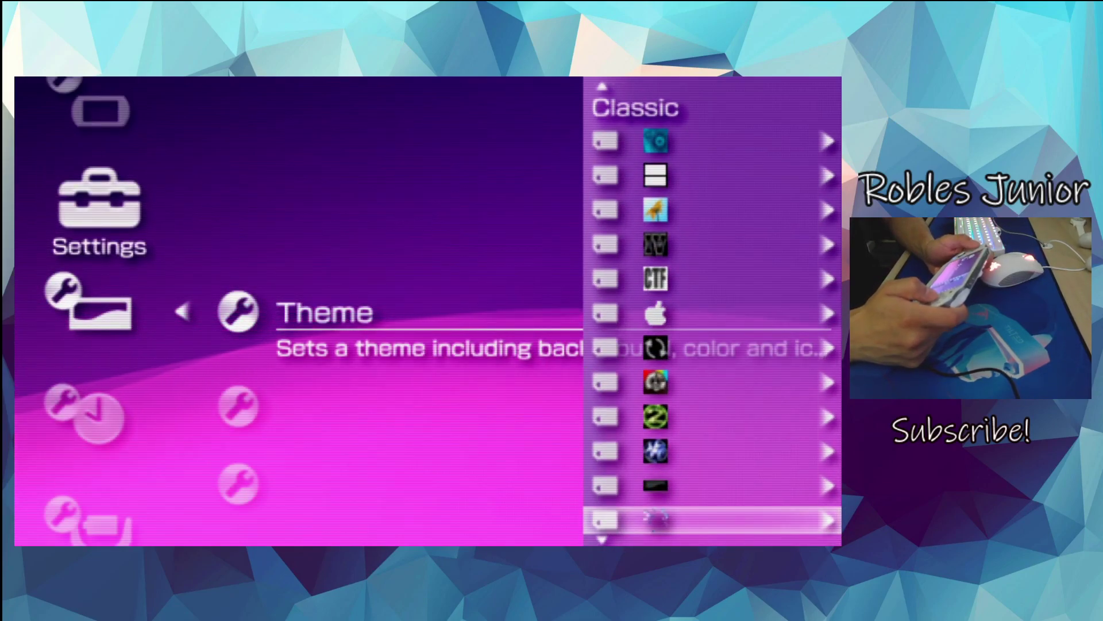
{"action": "key", "text": "Down"}
{"action": "key", "text": "Down"}
{"action": "key", "text": "Down"}
{"action": "key", "text": "Down"}
{"action": "key", "text": "Down"}
{"action": "key", "text": "Down"}
{"action": "key", "text": "Down"}
{"action": "key", "text": "Down"}
{"action": "key", "text": "Down"}
{"action": "key", "text": "Down"}
{"action": "key", "text": "Down"}
{"action": "key", "text": "Down"}
{"action": "key", "text": "Down"}
{"action": "key", "text": "Down"}
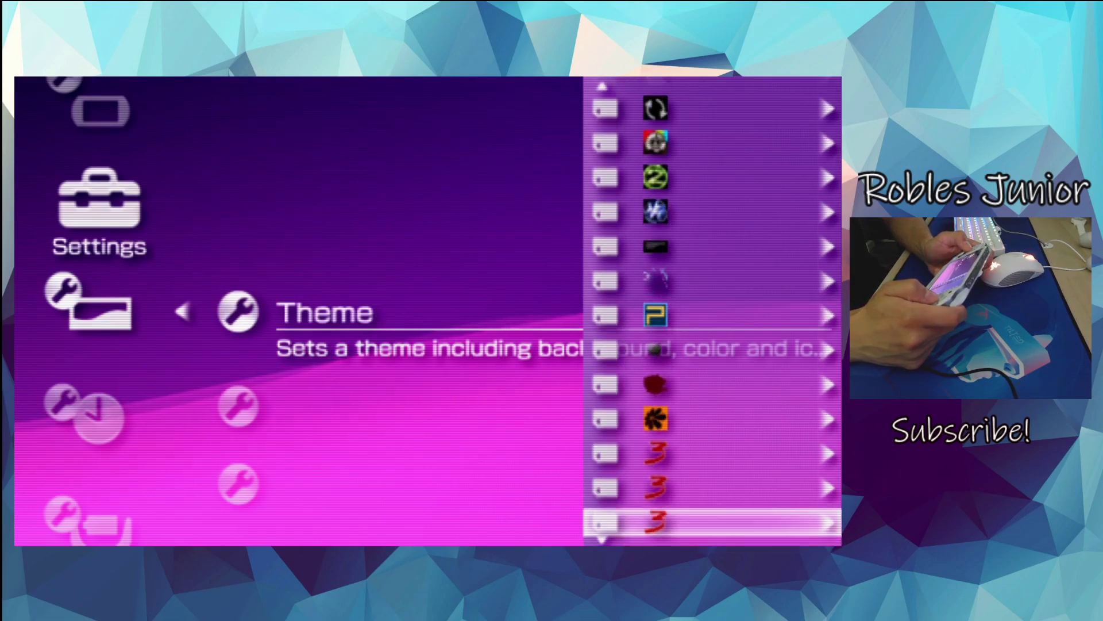
{"action": "key", "text": "Down"}
{"action": "key", "text": "Down"}
{"action": "key", "text": "Down"}
{"action": "key", "text": "Down"}
{"action": "key", "text": "Down"}
{"action": "key", "text": "Down"}
{"action": "key", "text": "Down"}
{"action": "key", "text": "Down"}
{"action": "key", "text": "Down"}
{"action": "key", "text": "Down"}
{"action": "key", "text": "Down"}
{"action": "key", "text": "Down"}
{"action": "key", "text": "Down"}
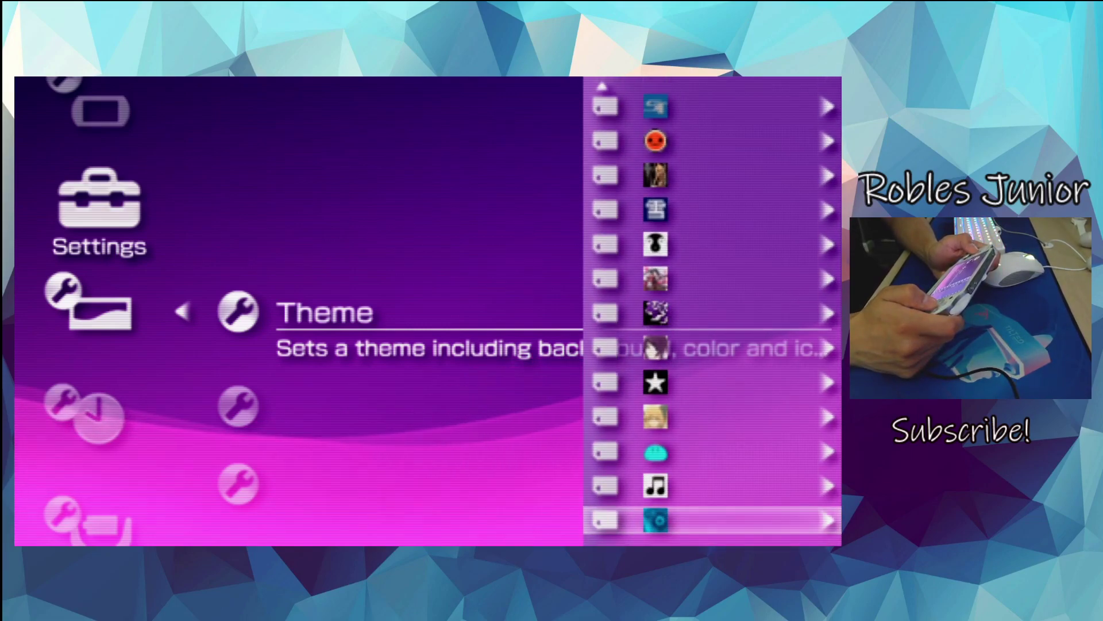
{"action": "key", "text": "Up"}
{"action": "key", "text": "Up"}
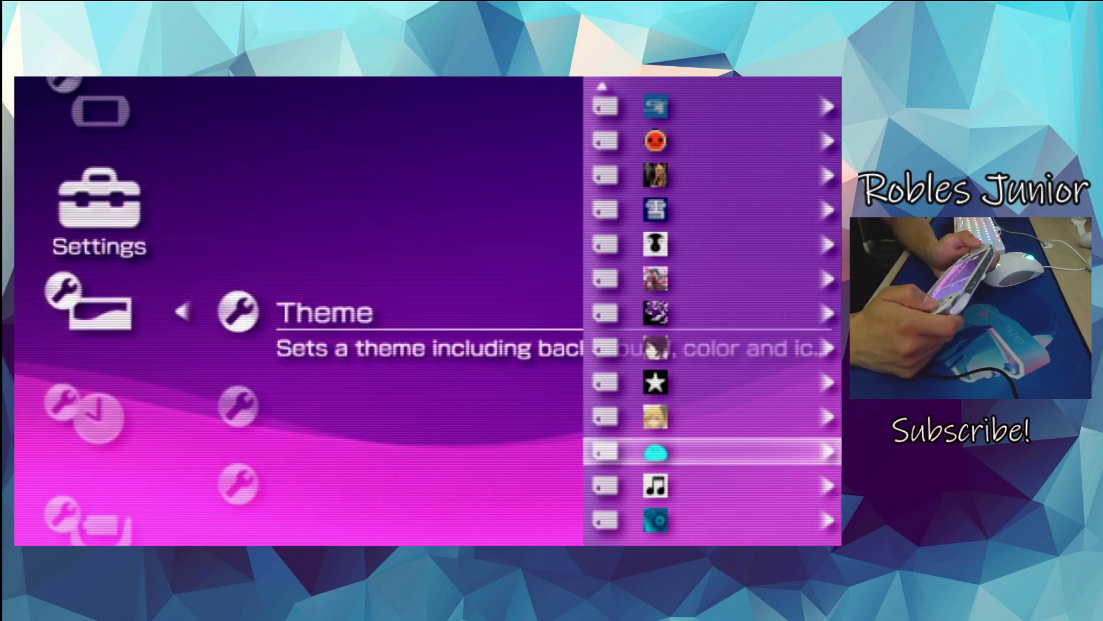
{"action": "key", "text": "Up"}
{"action": "key", "text": "Up"}
{"action": "key", "text": "Up"}
{"action": "key", "text": "Up"}
{"action": "key", "text": "Up"}
{"action": "key", "text": "Up"}
{"action": "key", "text": "Up"}
{"action": "key", "text": "Up"}
{"action": "key", "text": "Up"}
{"action": "key", "text": "Up"}
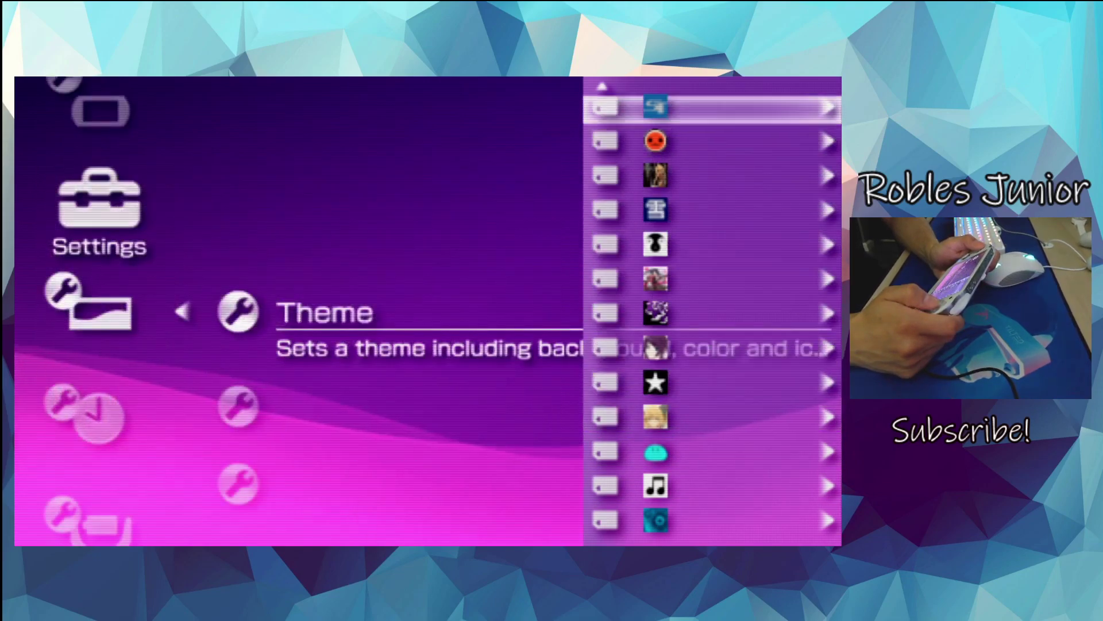
{"action": "key", "text": "Up"}
{"action": "key", "text": "Up"}
{"action": "key", "text": "Up"}
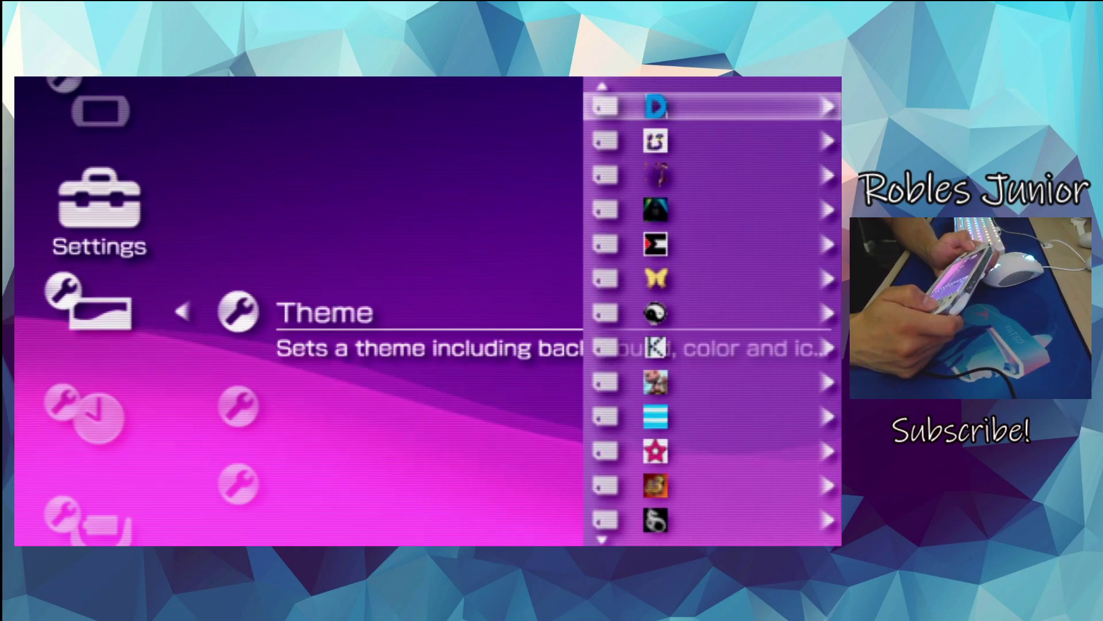
{"action": "key", "text": "Up"}
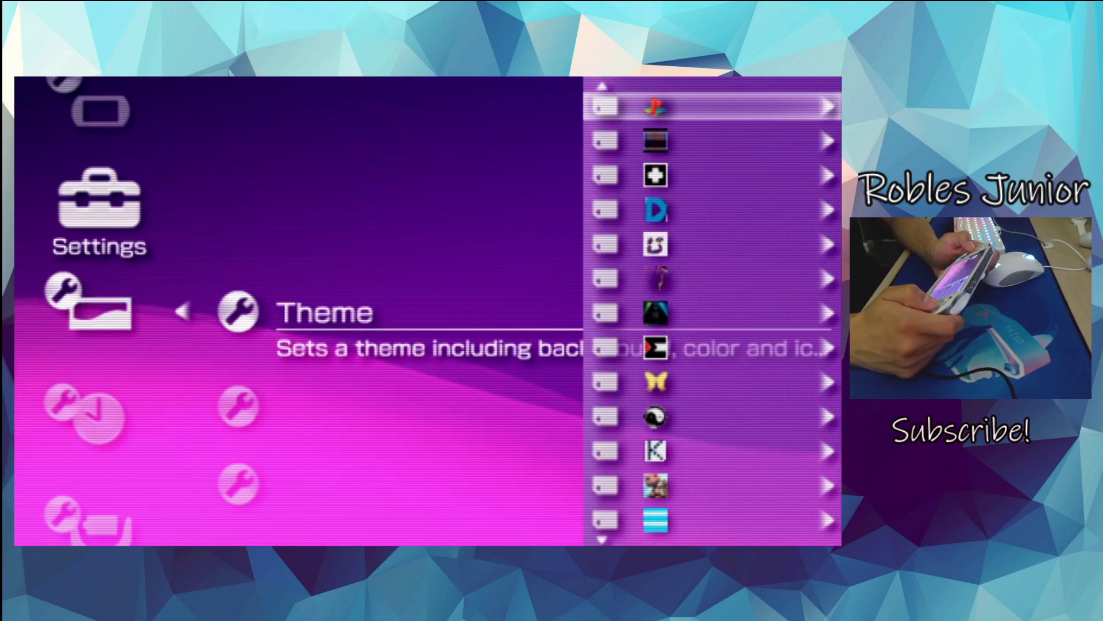
{"action": "key", "text": "Down"}
{"action": "key", "text": "Down"}
{"action": "key", "text": "Down"}
{"action": "key", "text": "Down"}
{"action": "key", "text": "Down"}
{"action": "key", "text": "Down"}
{"action": "key", "text": "Up"}
{"action": "key", "text": "Up"}
{"action": "key", "text": "Up"}
{"action": "key", "text": "Up"}
{"action": "key", "text": "Up"}
{"action": "key", "text": "Up"}
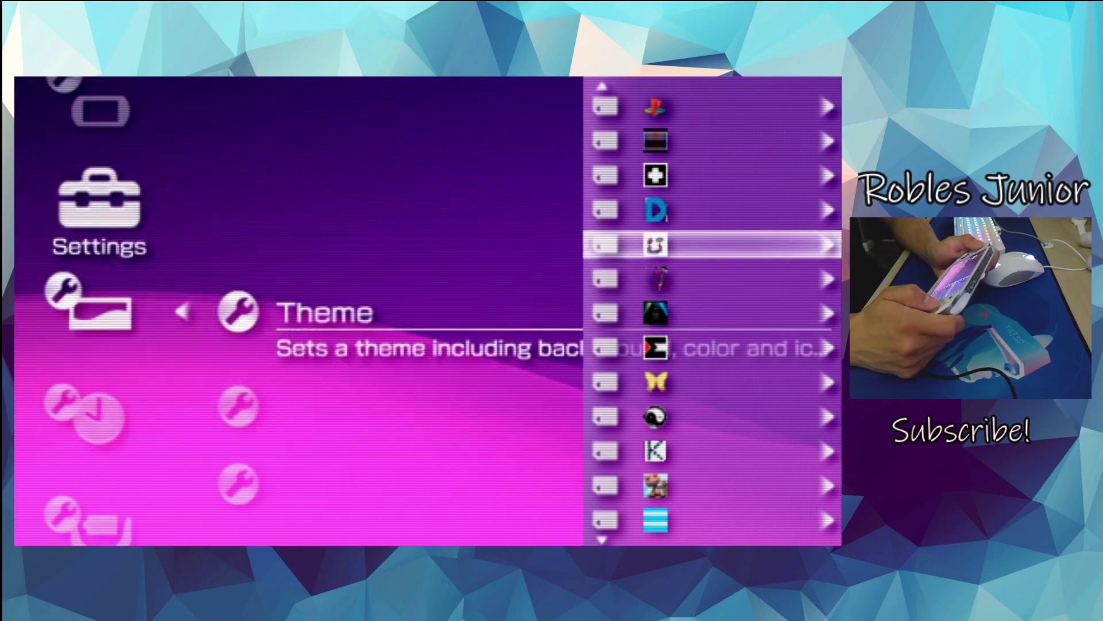
{"action": "key", "text": "Up"}
{"action": "key", "text": "Up"}
{"action": "key", "text": "Up"}
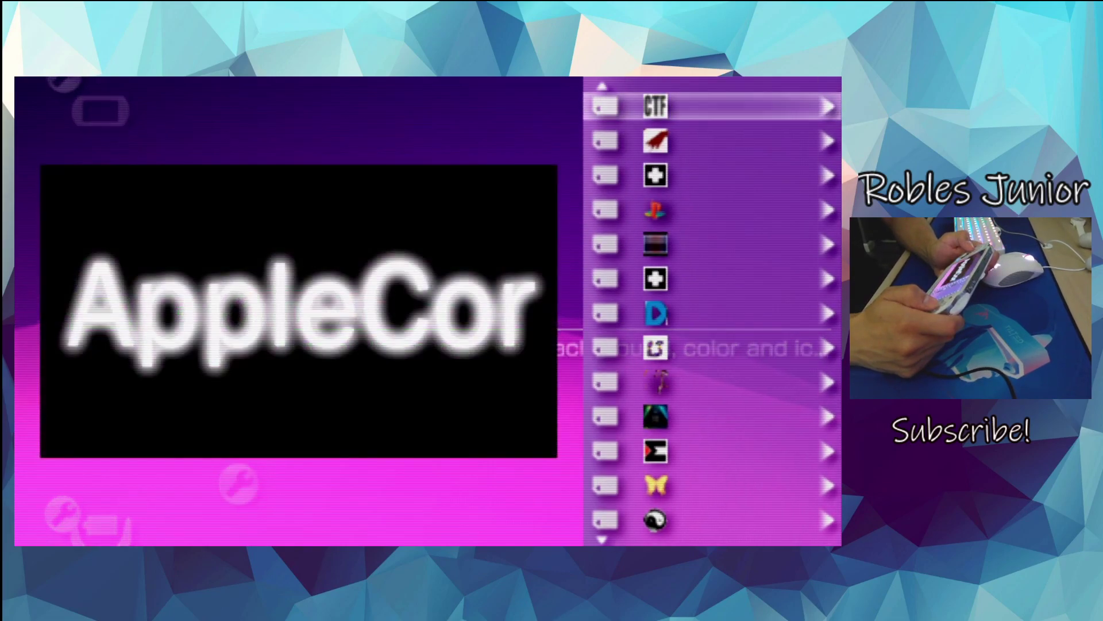
{"action": "key", "text": "Return"}
{"action": "key", "text": "Return"}
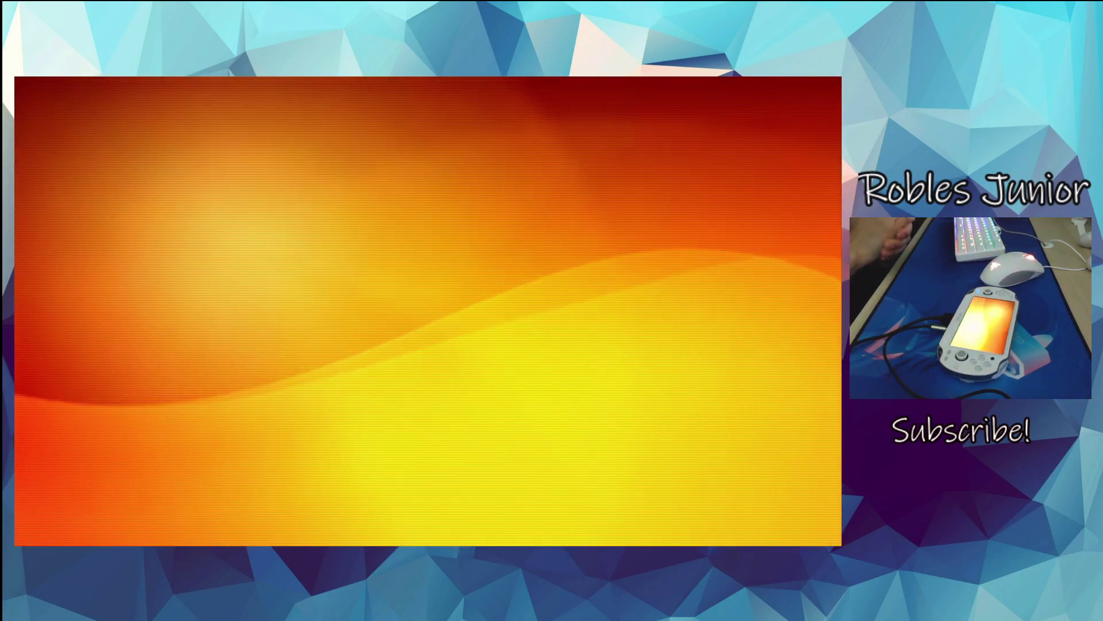
- Browse the themed XMB's Video, PSN and Extras categories
{"action": "key", "text": "Left"}
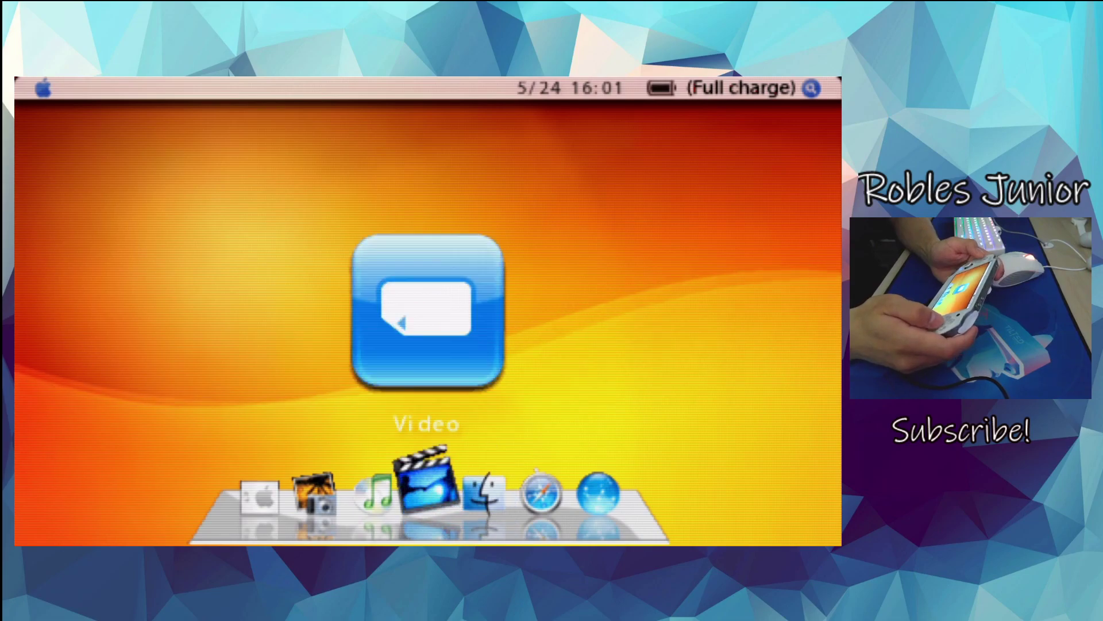
{"action": "key", "text": "Left"}
{"action": "key", "text": "Right"}
{"action": "key", "text": "Right"}
{"action": "key", "text": "Right"}
{"action": "key", "text": "Right"}
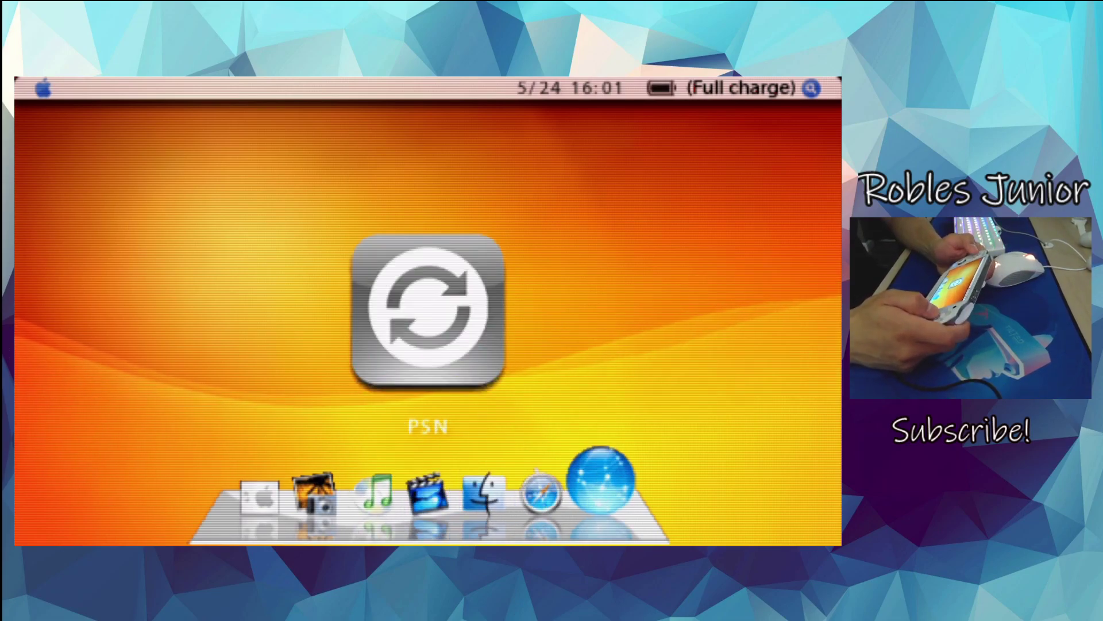
{"action": "key", "text": "Left"}
{"action": "key", "text": "Left"}
{"action": "key", "text": "Left"}
{"action": "key", "text": "Left"}
{"action": "key", "text": "Left"}
{"action": "key", "text": "Left"}
{"action": "key", "text": "Right"}
{"action": "key", "text": "Right"}
{"action": "key", "text": "Right"}
{"action": "key", "text": "Right"}
{"action": "key", "text": "Right"}
{"action": "key", "text": "Left"}
- Open the Memory Stick game list, browse the installed games, and close it
{"action": "key", "text": "Down"}
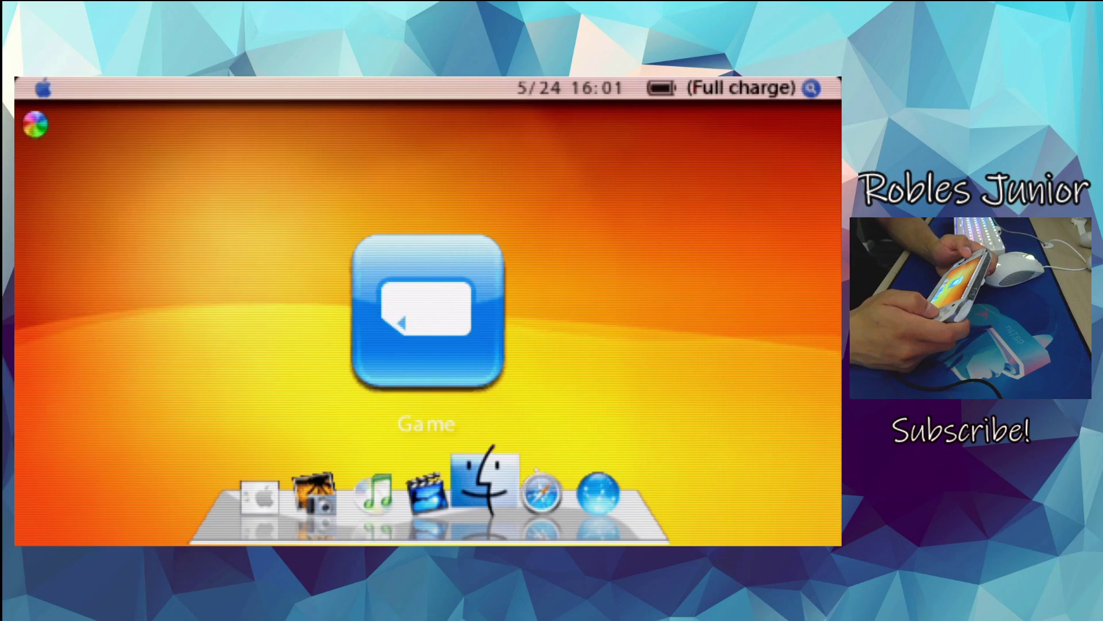
{"action": "key", "text": "Return"}
{"action": "key", "text": "Down"}
{"action": "key", "text": "Down"}
{"action": "key", "text": "Down"}
{"action": "key", "text": "Down"}
{"action": "key", "text": "Down"}
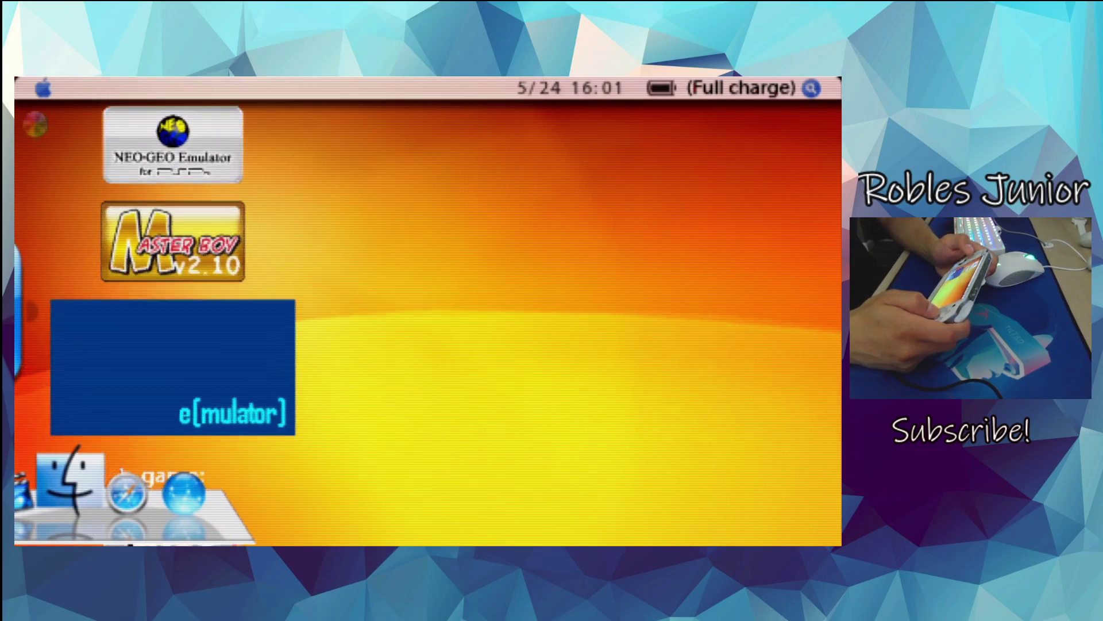
{"action": "key", "text": "Up"}
{"action": "key", "text": "Down"}
{"action": "key", "text": "Up"}
{"action": "key", "text": "Escape"}
- Move across the Music, Extras and Photo categories to Settings
{"action": "key", "text": "Left"}
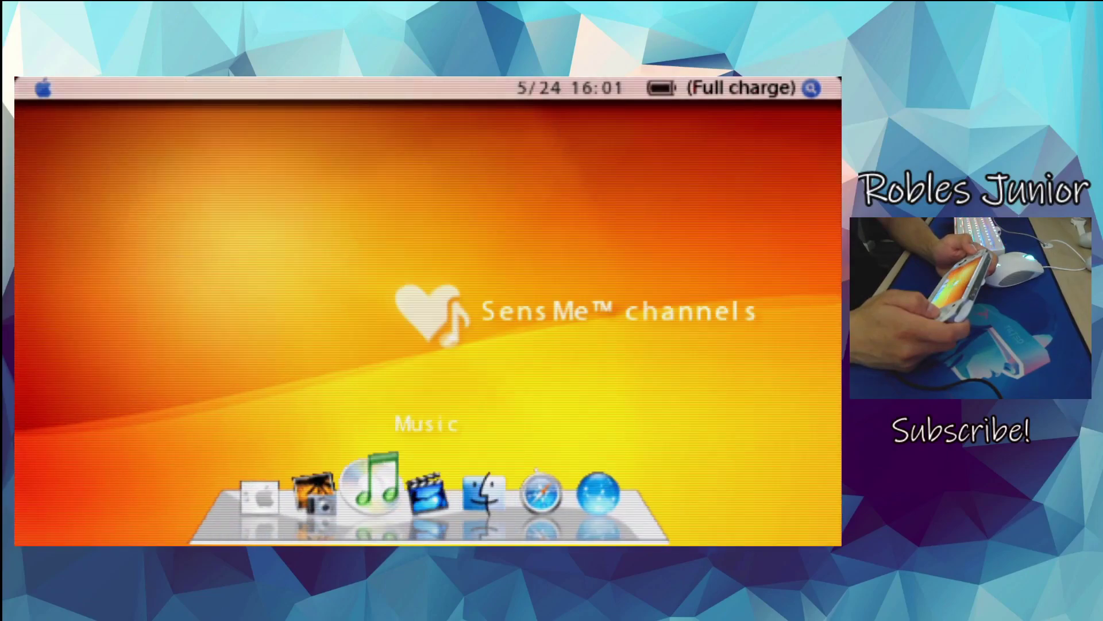
{"action": "key", "text": "Left"}
{"action": "key", "text": "Left"}
{"action": "key", "text": "Left"}
{"action": "key", "text": "Right"}
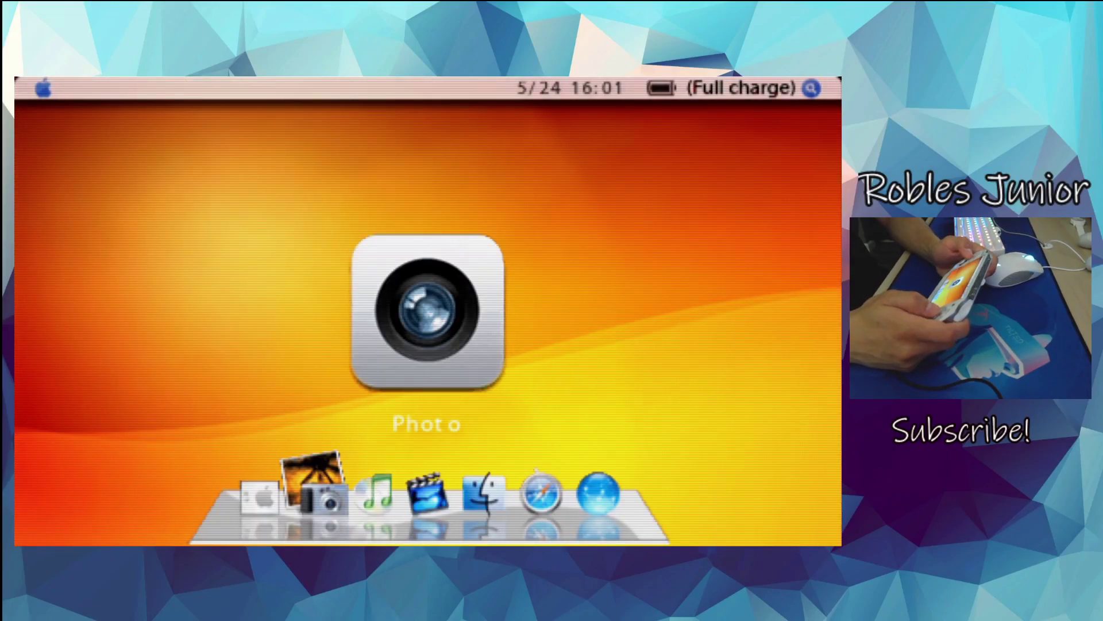
{"action": "key", "text": "Left"}
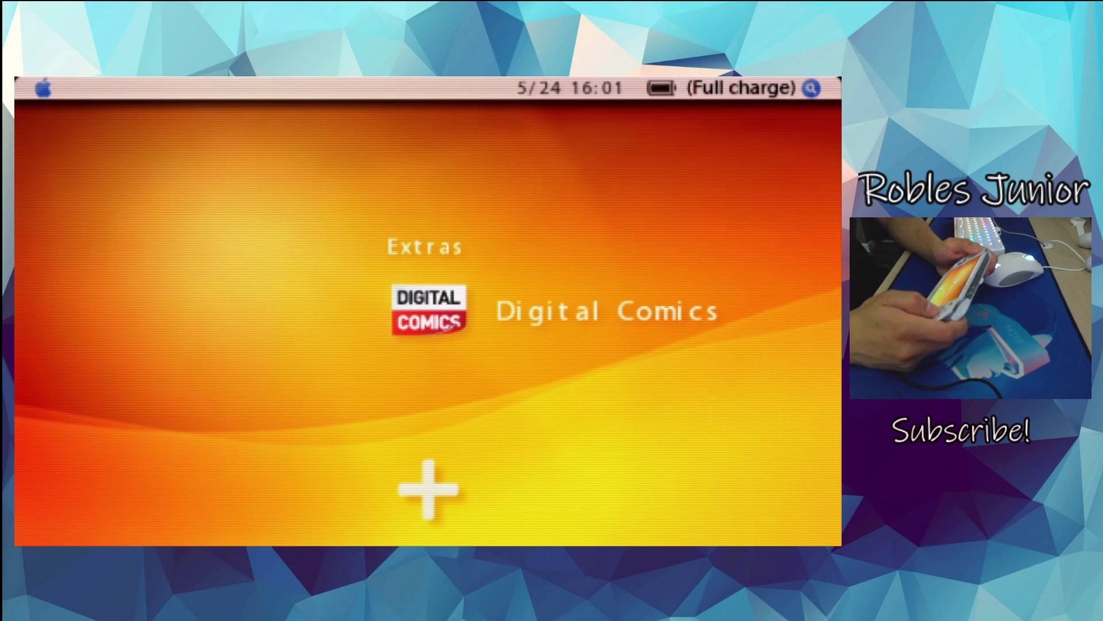
{"action": "key", "text": "Right"}
{"action": "key", "text": "Left"}
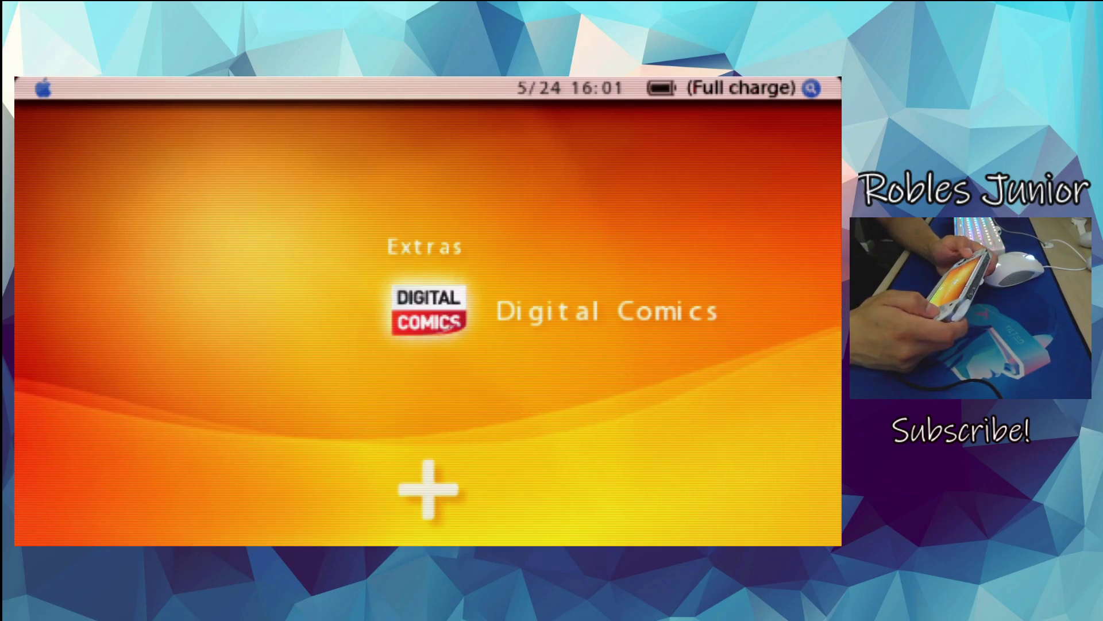
{"action": "key", "text": "Right"}
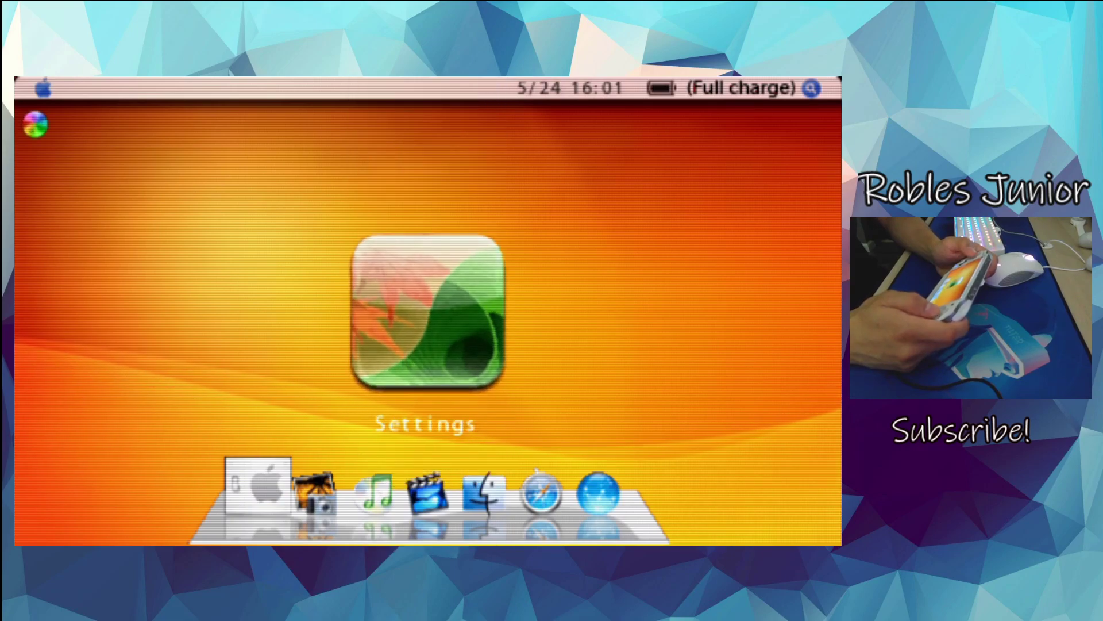
- Apply the Mac-style theme from Settings > Theme and return to the Game category
{"action": "key", "text": "Return"}
{"action": "key", "text": "Down"}
{"action": "key", "text": "Up"}
{"action": "key", "text": "Return"}
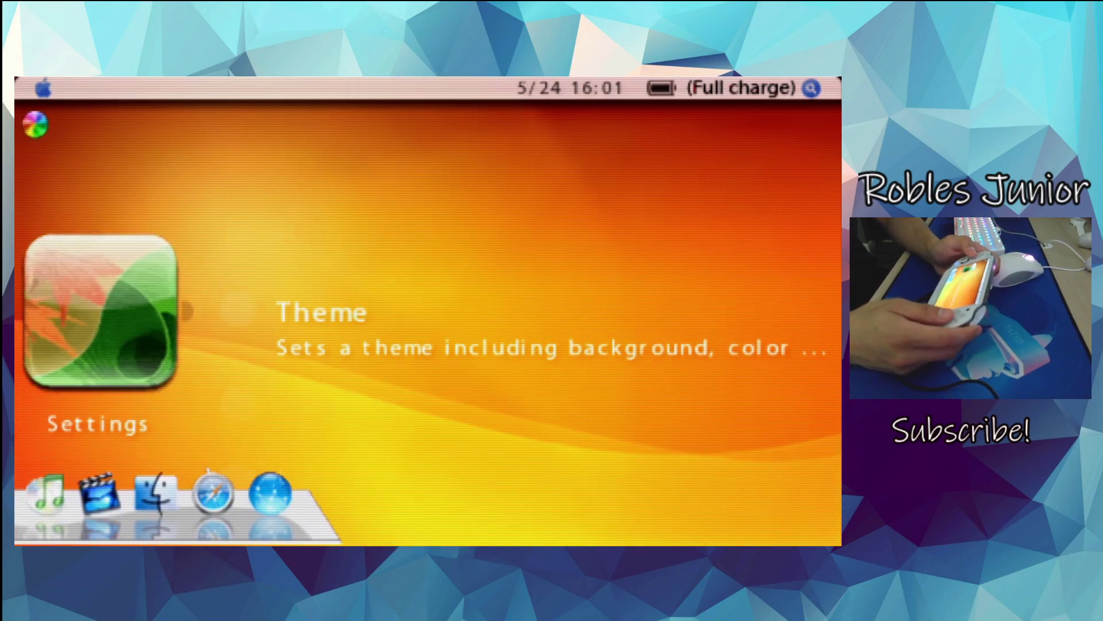
{"action": "key", "text": "Down"}
{"action": "key", "text": "Down"}
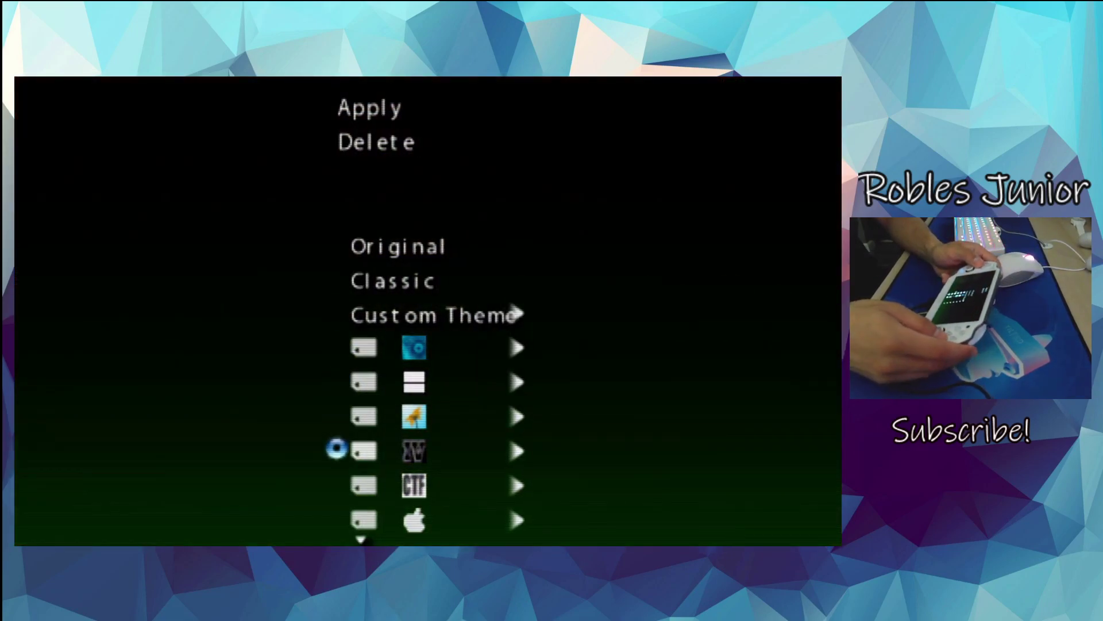
{"action": "key", "text": "Down"}
{"action": "key", "text": "Down"}
{"action": "key", "text": "Down"}
{"action": "key", "text": "Down"}
{"action": "key", "text": "Down"}
{"action": "key", "text": "Down"}
{"action": "key", "text": "Down"}
{"action": "key", "text": "Down"}
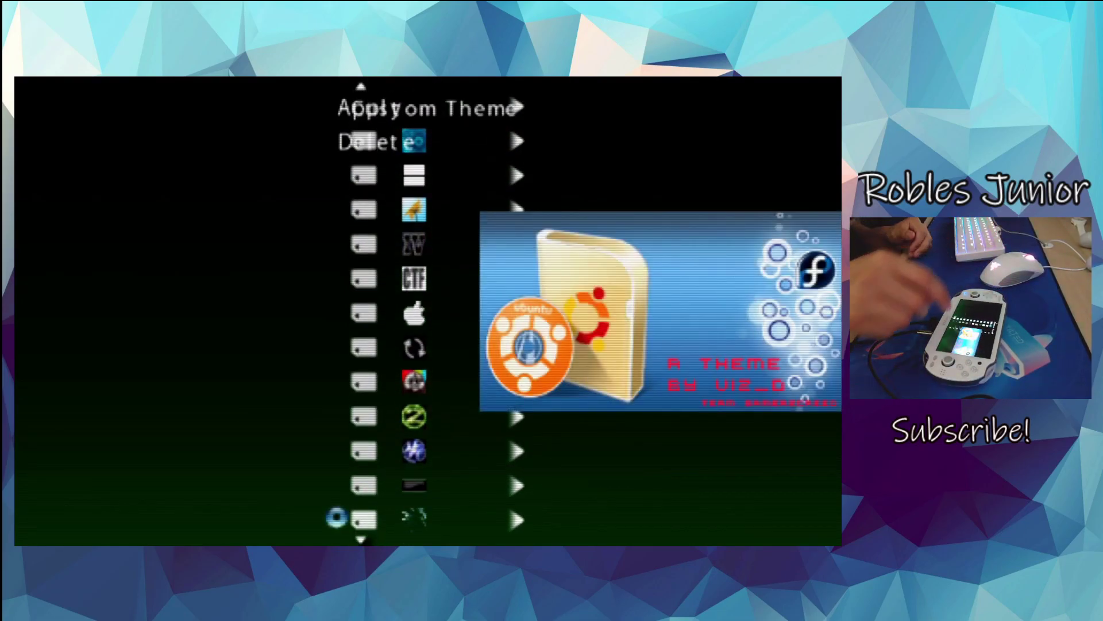
{"action": "key", "text": "Return"}
{"action": "key", "text": "Escape"}
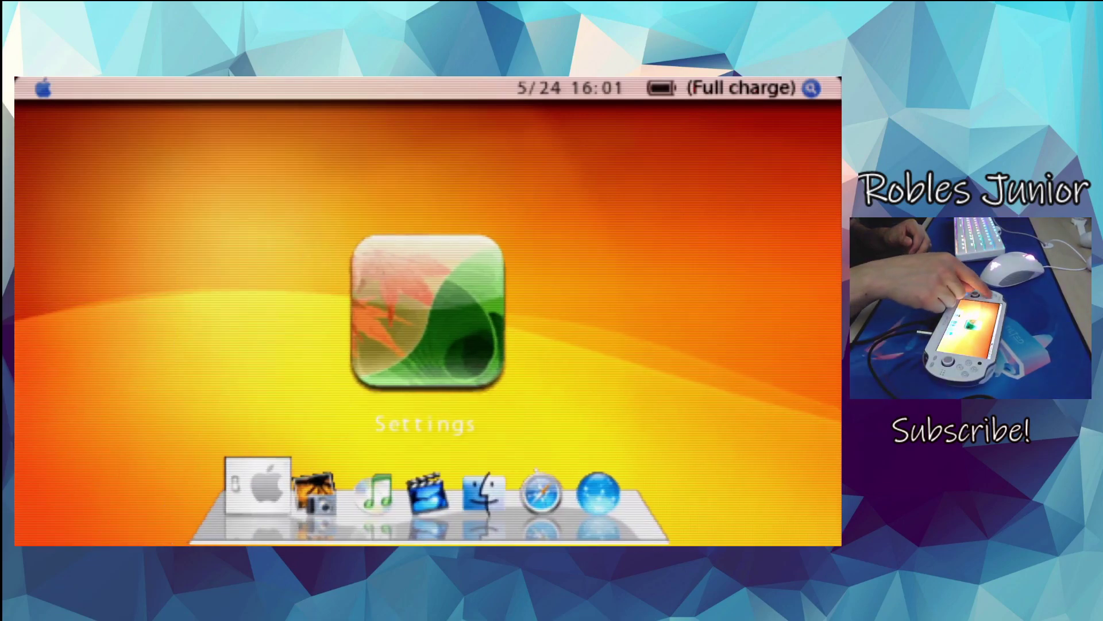
{"action": "key", "text": "Right"}
{"action": "key", "text": "Right"}
{"action": "key", "text": "Right"}
{"action": "key", "text": "Right"}
{"action": "key", "text": "Right"}
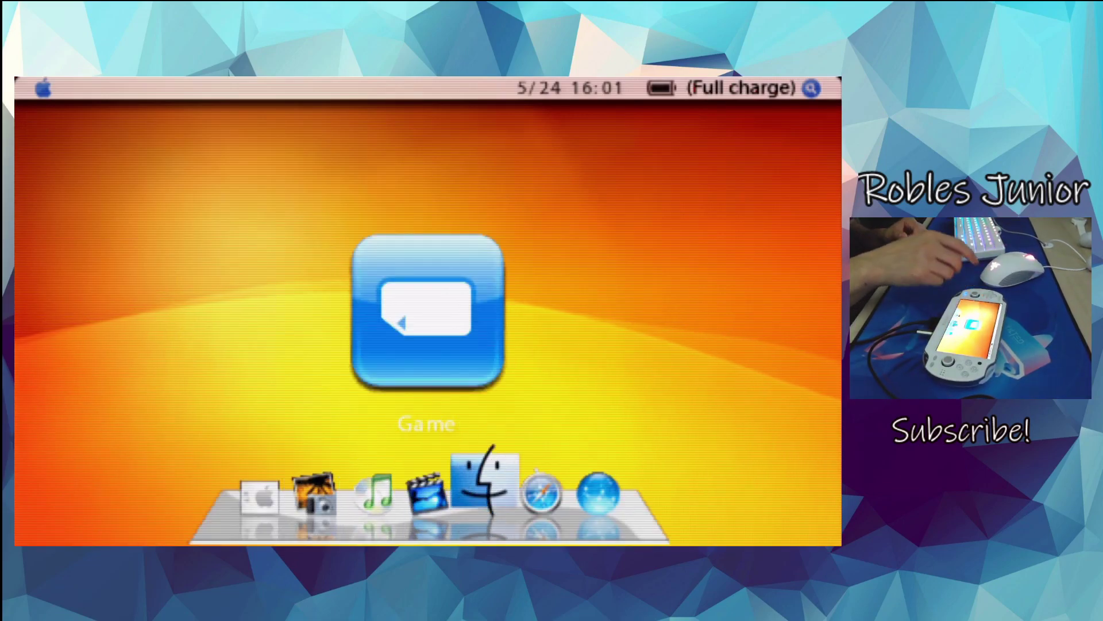